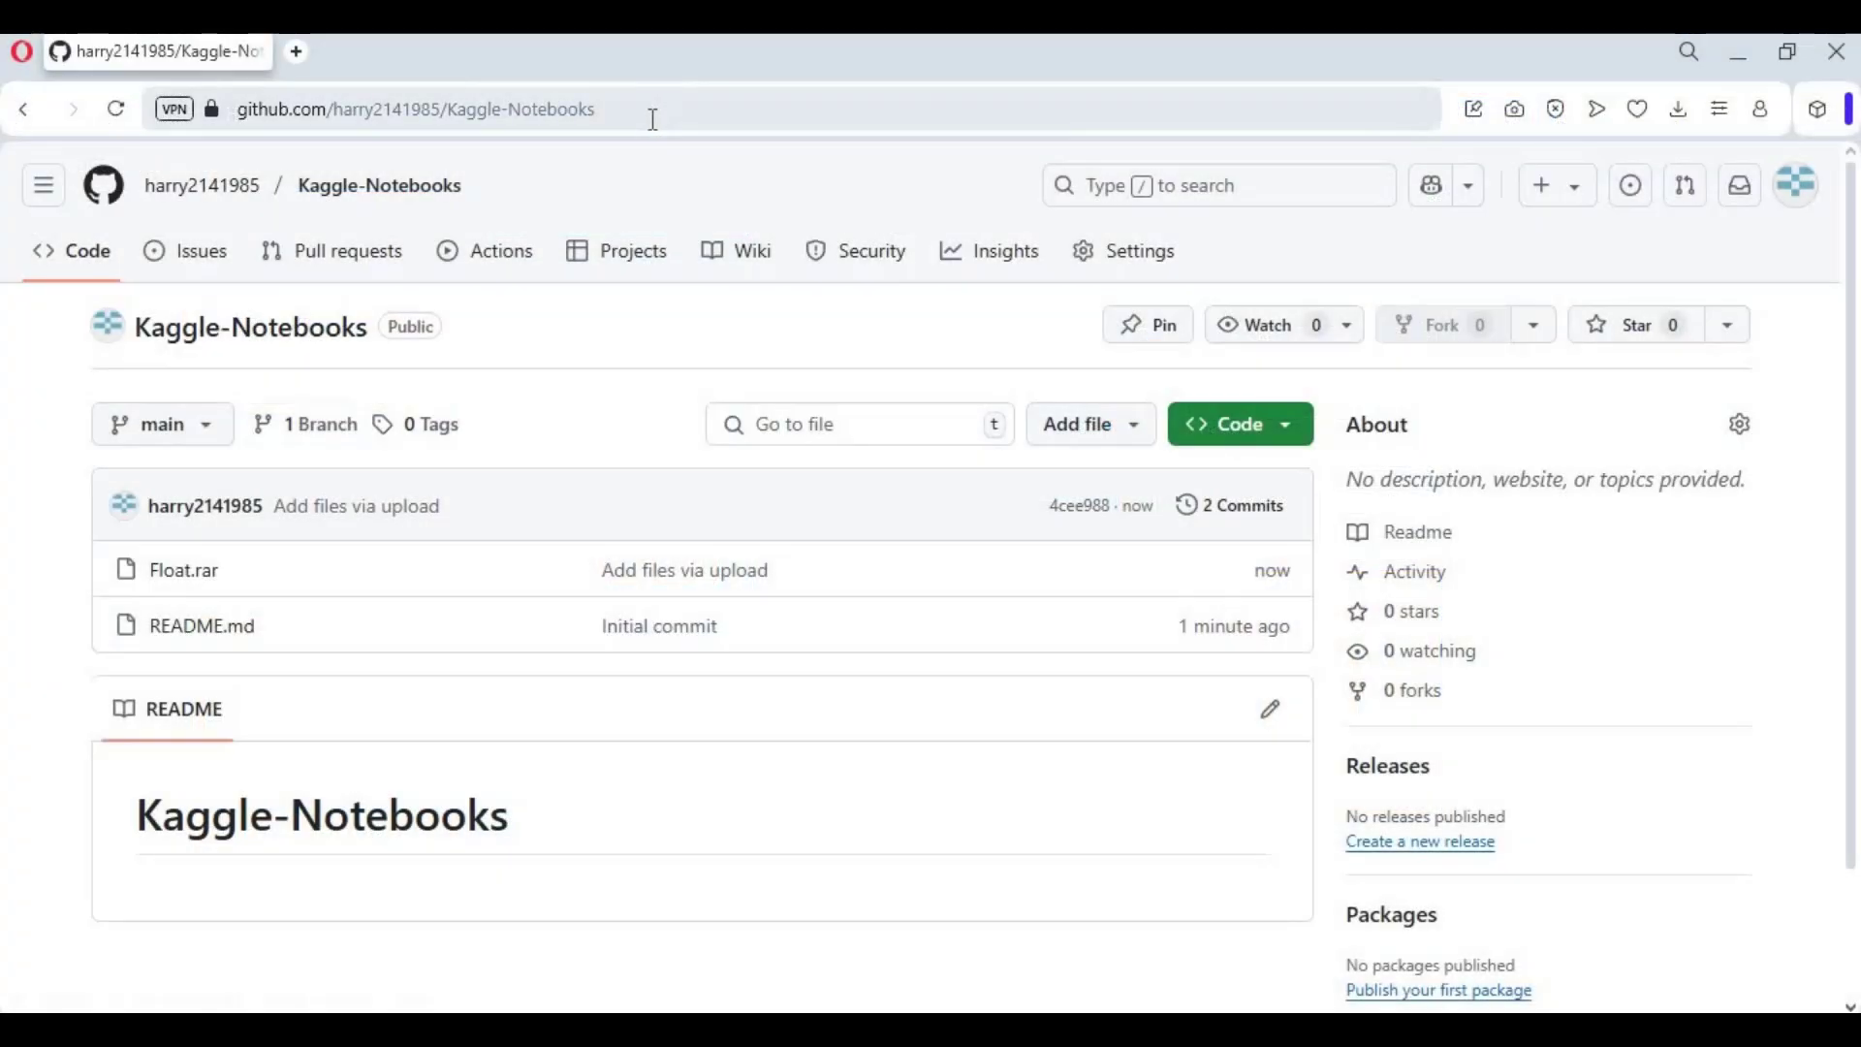
- Switch from the ComfyUI FLOAT workflow to the GitHub Kaggle-Notebooks repository tab
left_click(340, 113)
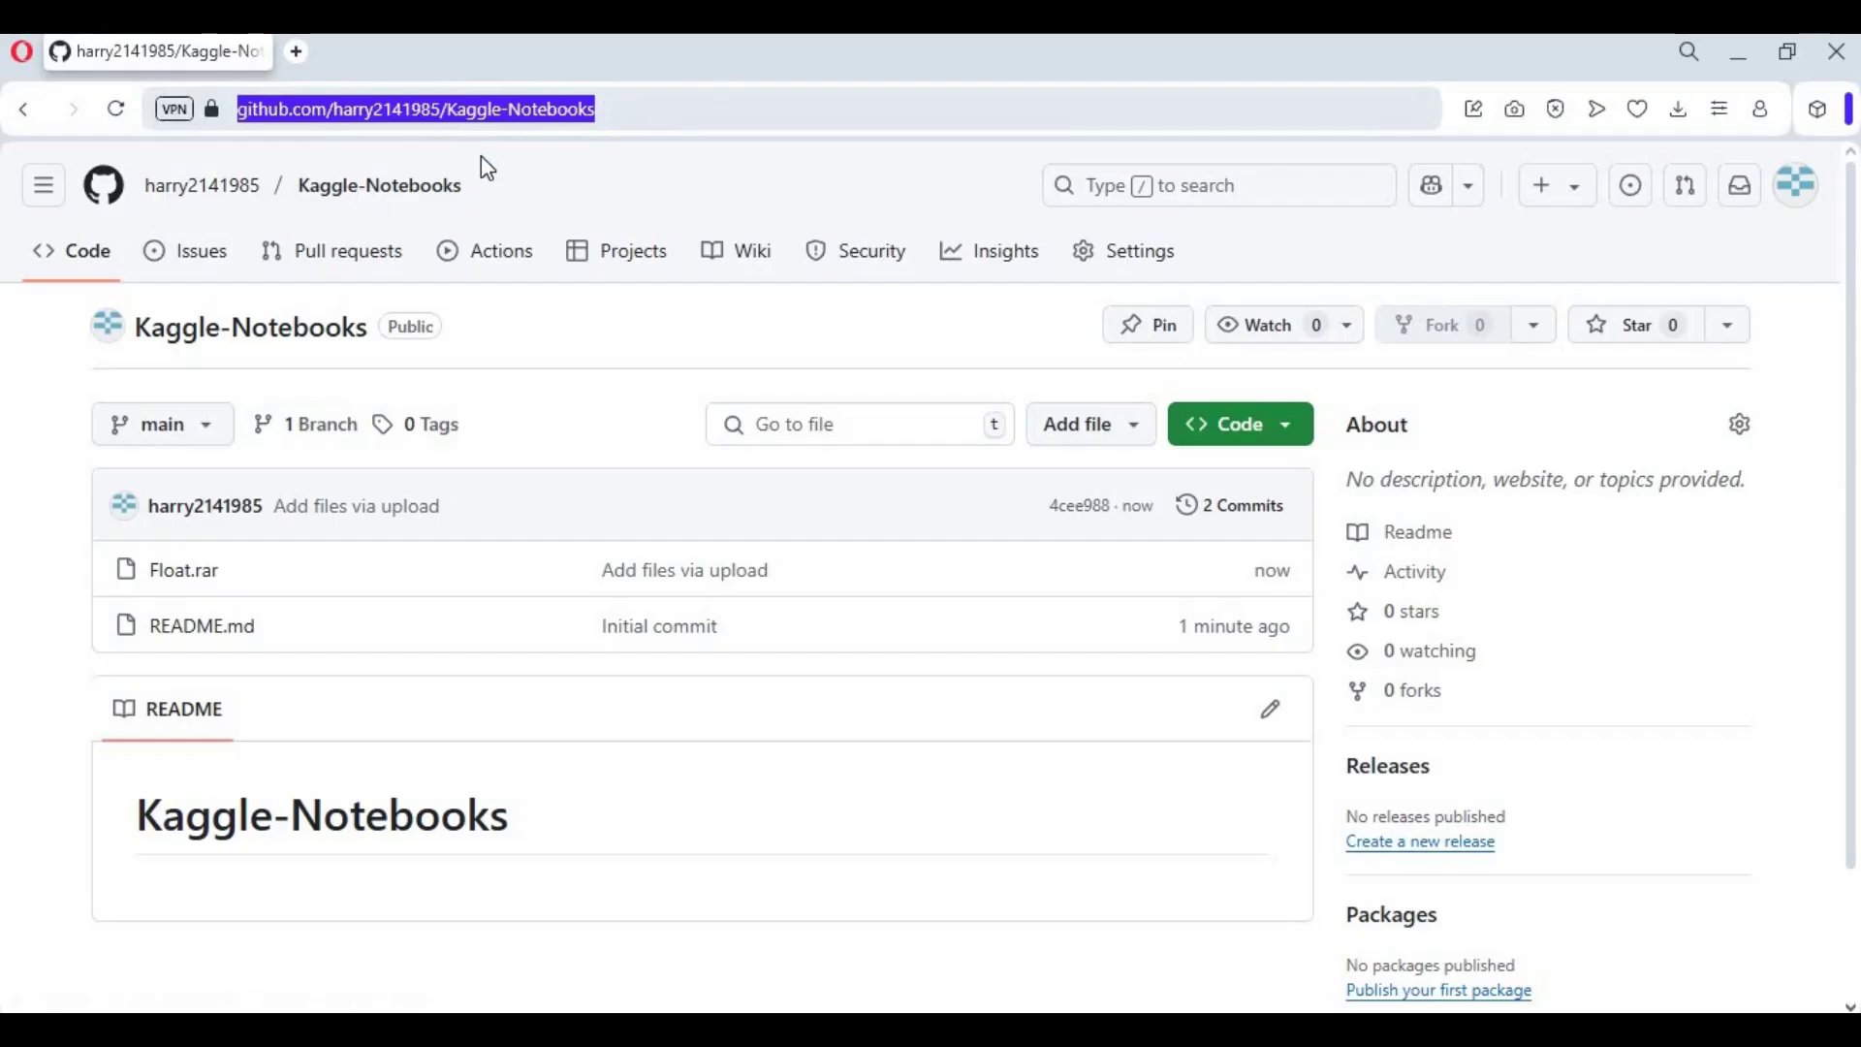
- Open Float.rar from the Kaggle-Notebooks repository file list
left_click(167, 574)
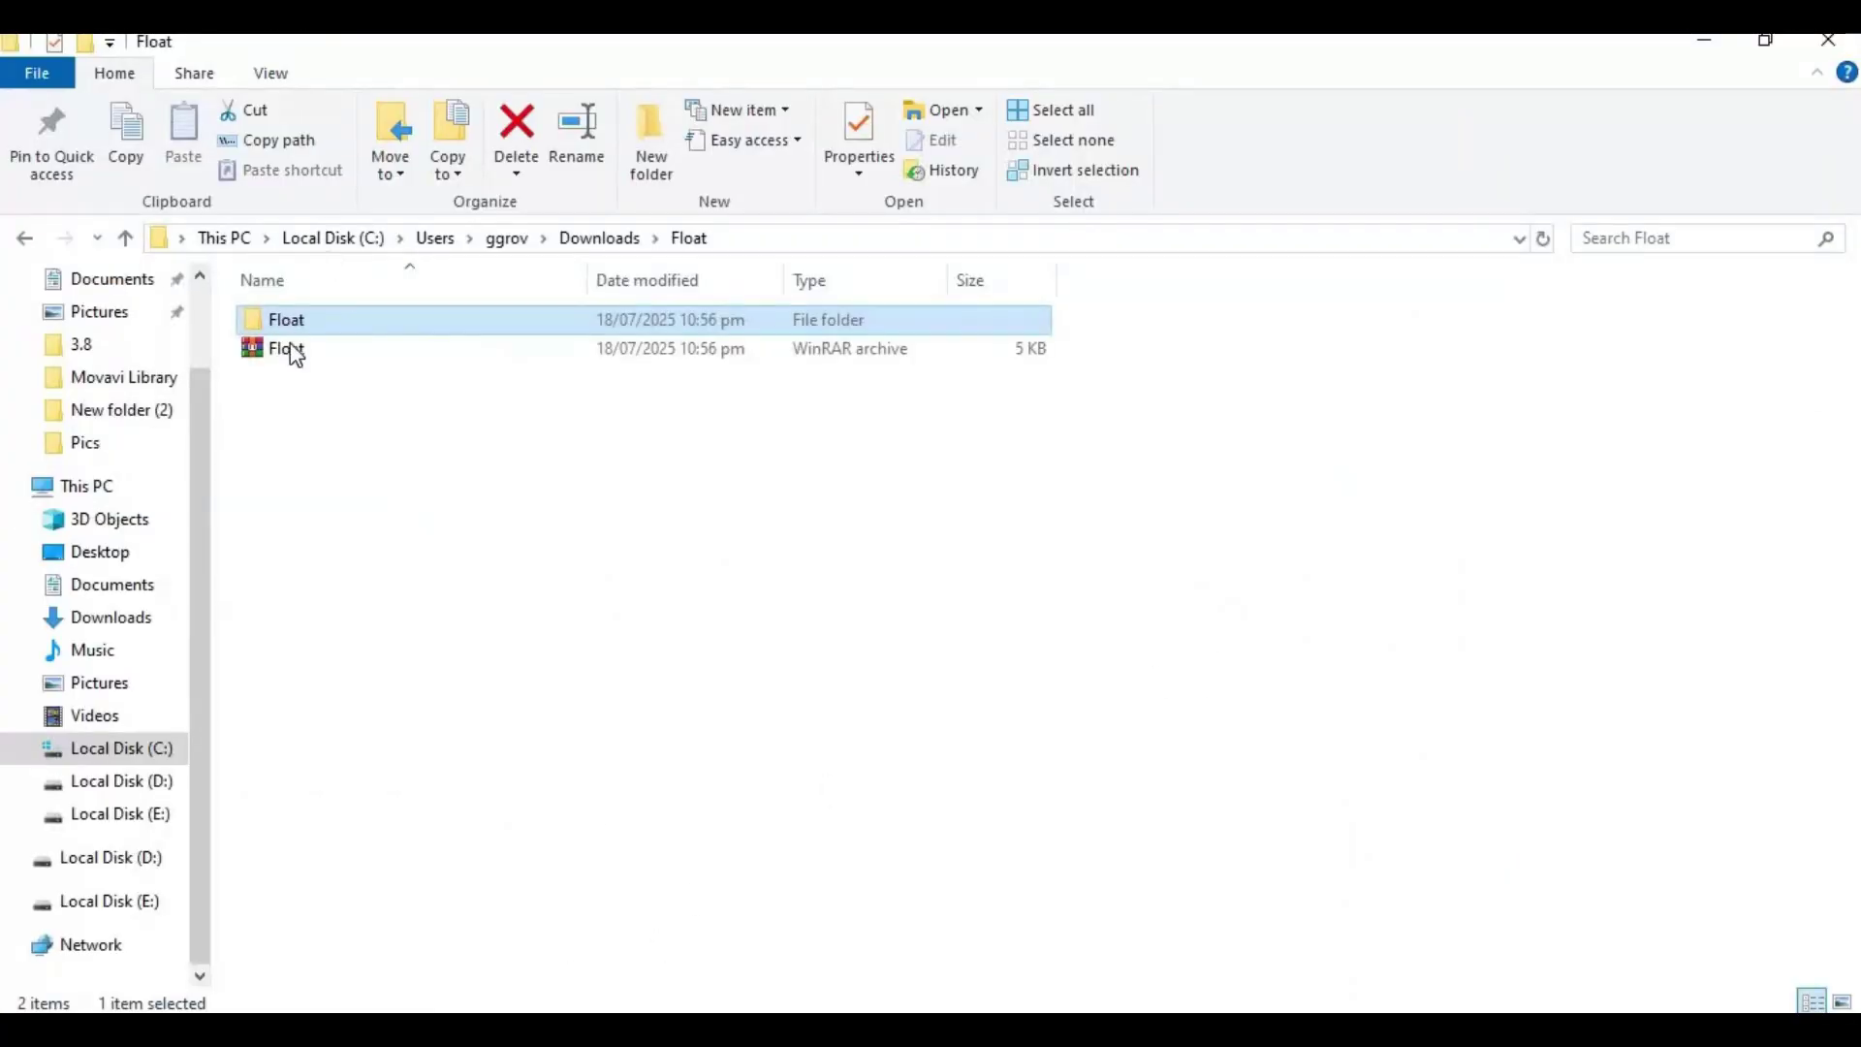
- Open Downloads\Float\Float to reveal float_workflow and notebook35ff9c40ba.ipynb
left_click(289, 358)
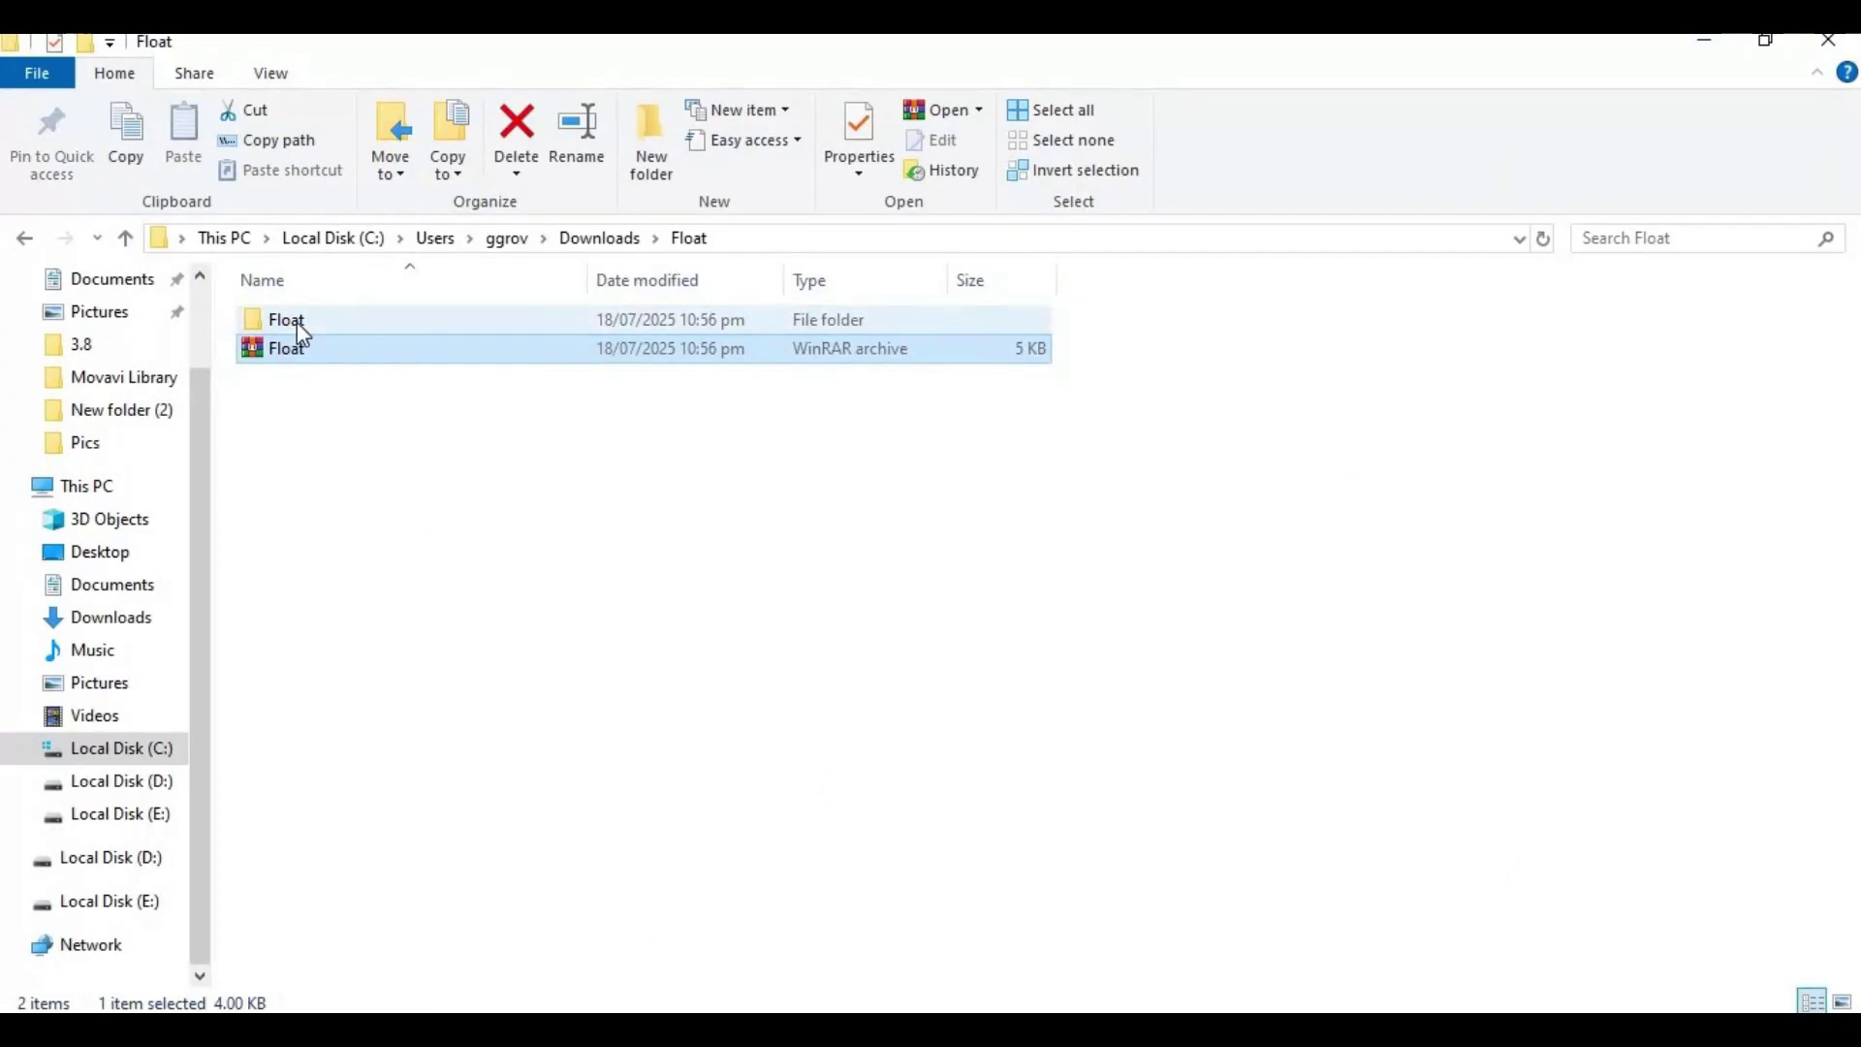
double_click(297, 322)
left_click(306, 353)
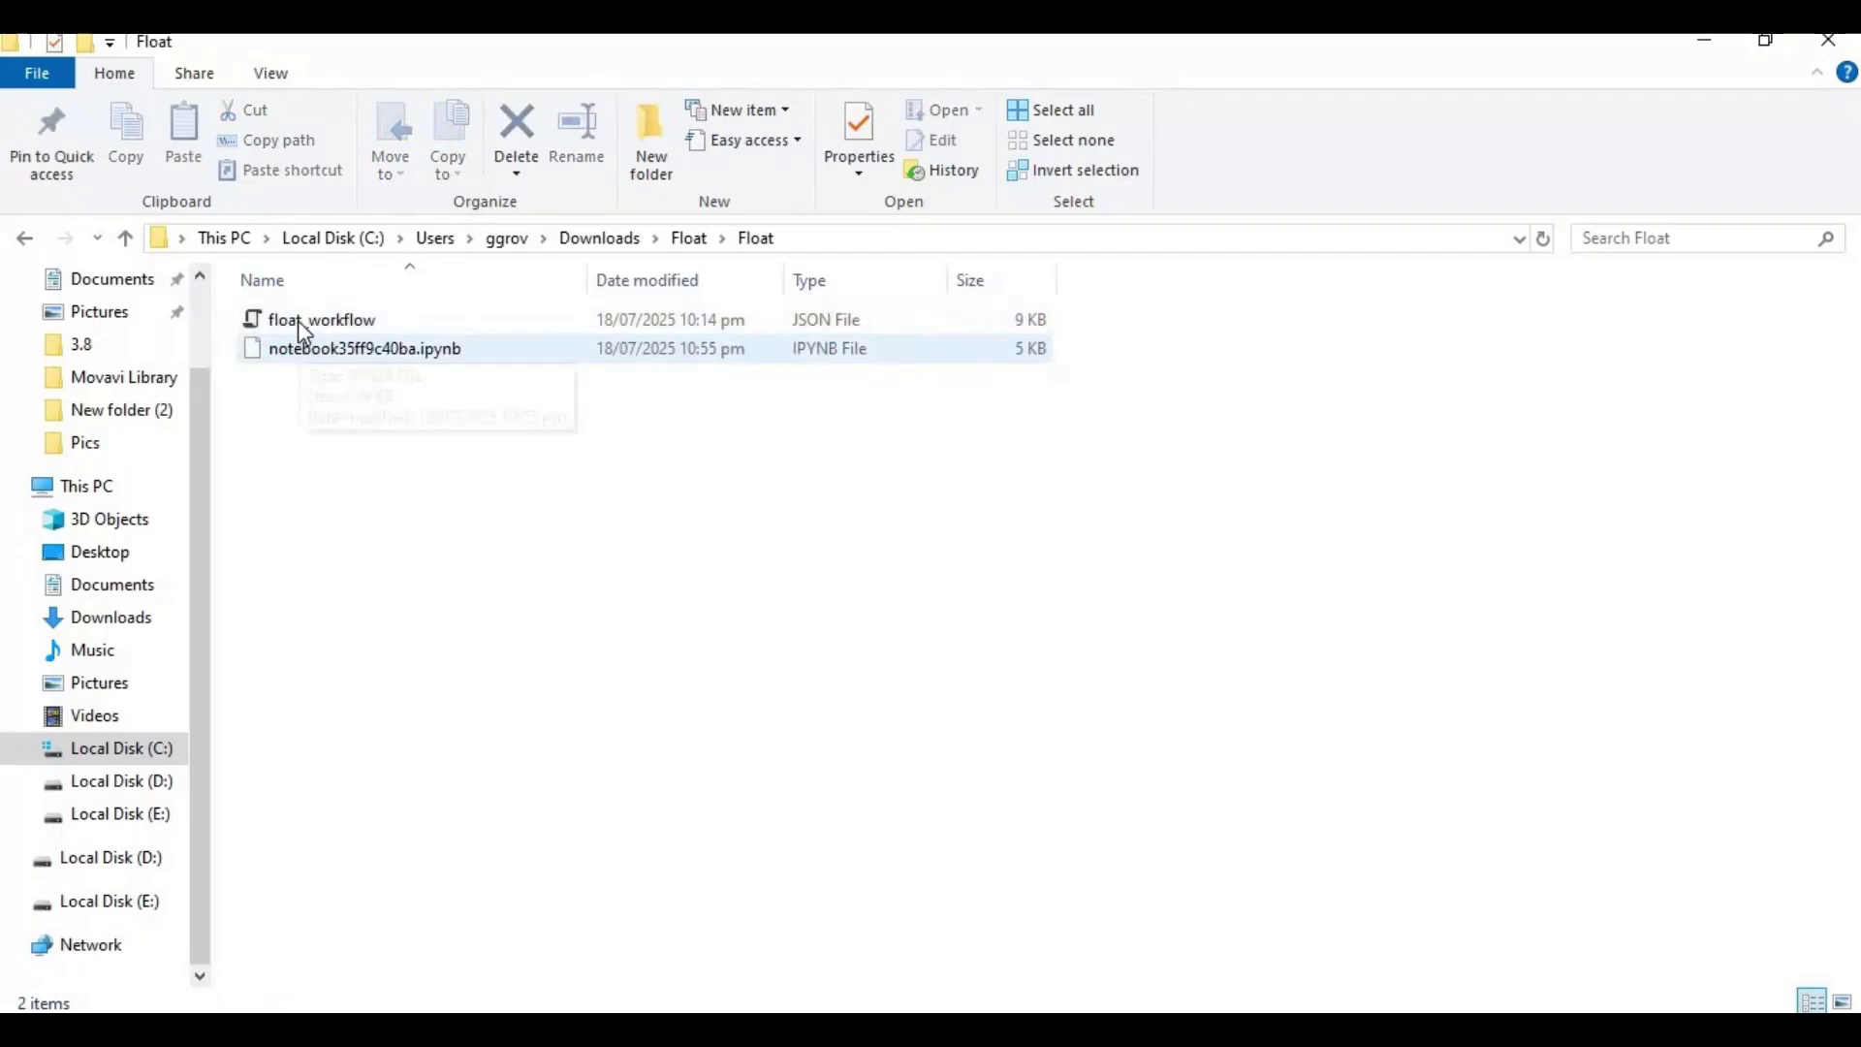
left_click(955, 877)
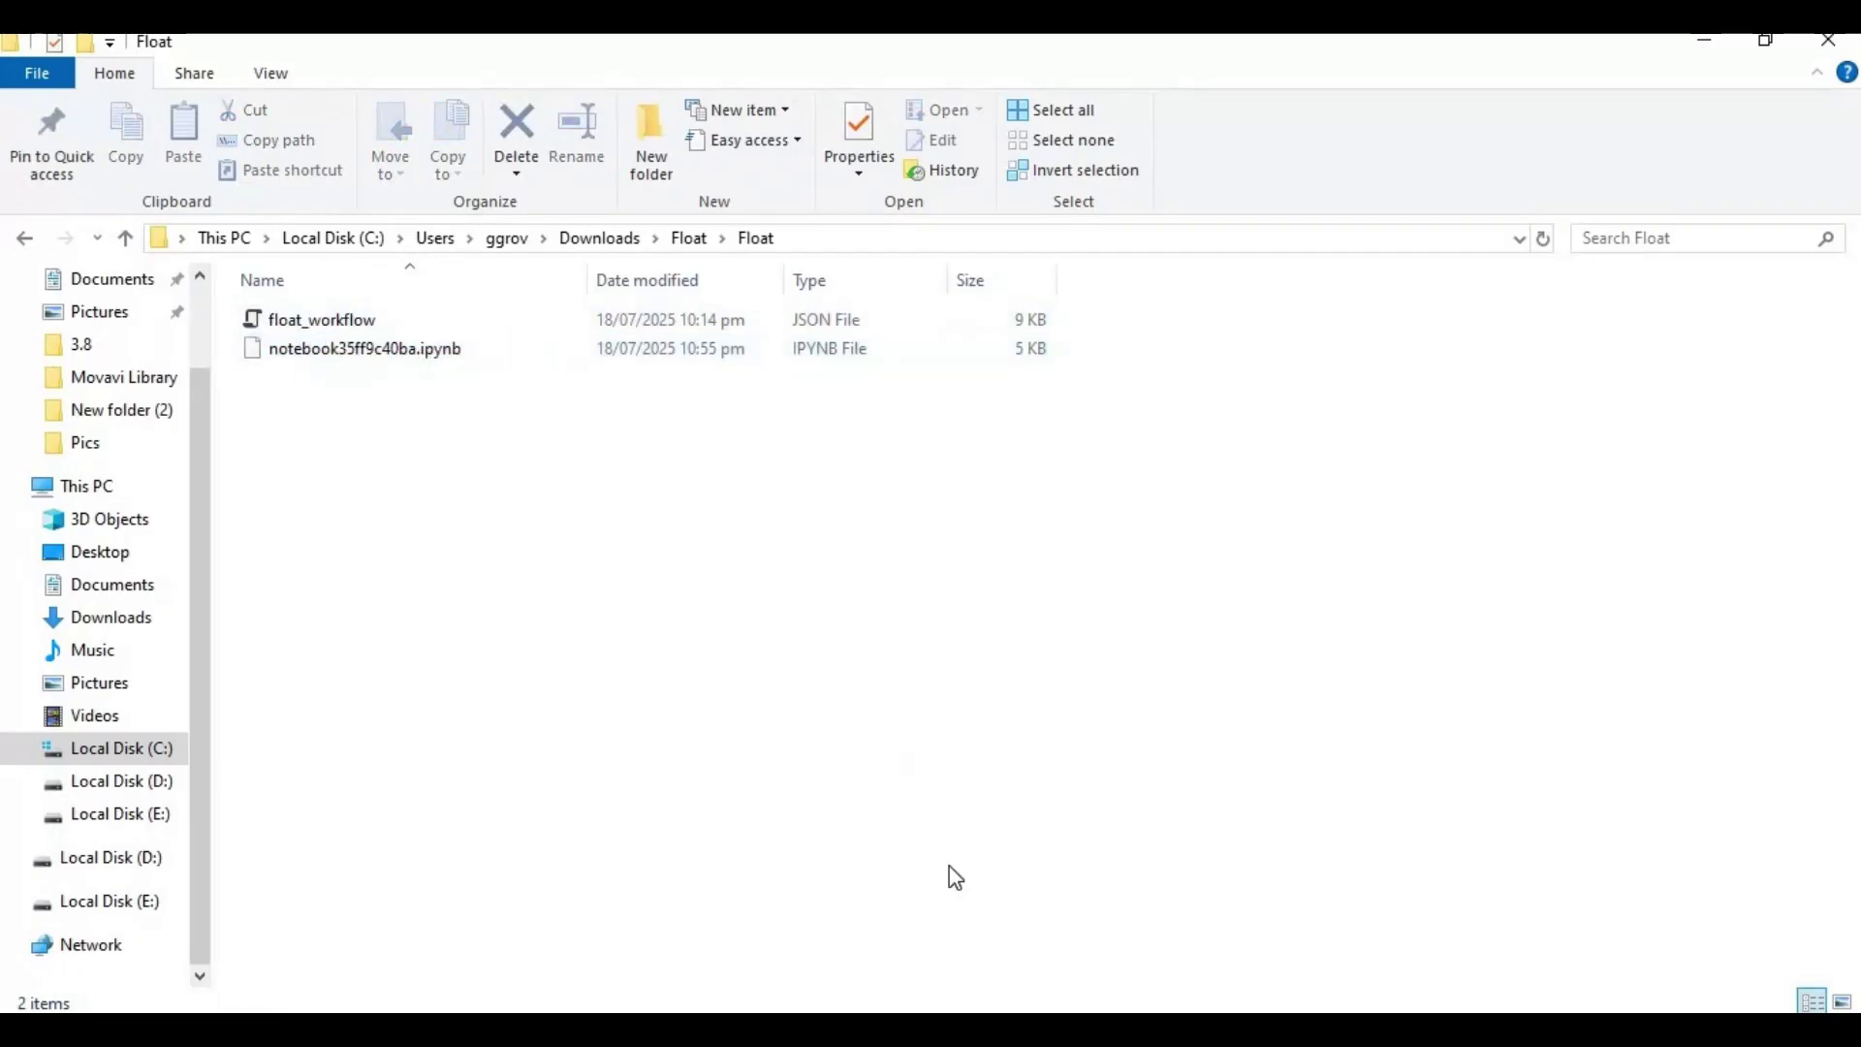
- Back on kaggle.com in Chrome, create a new blank notebook from the Create menu
key("alt+Tab")
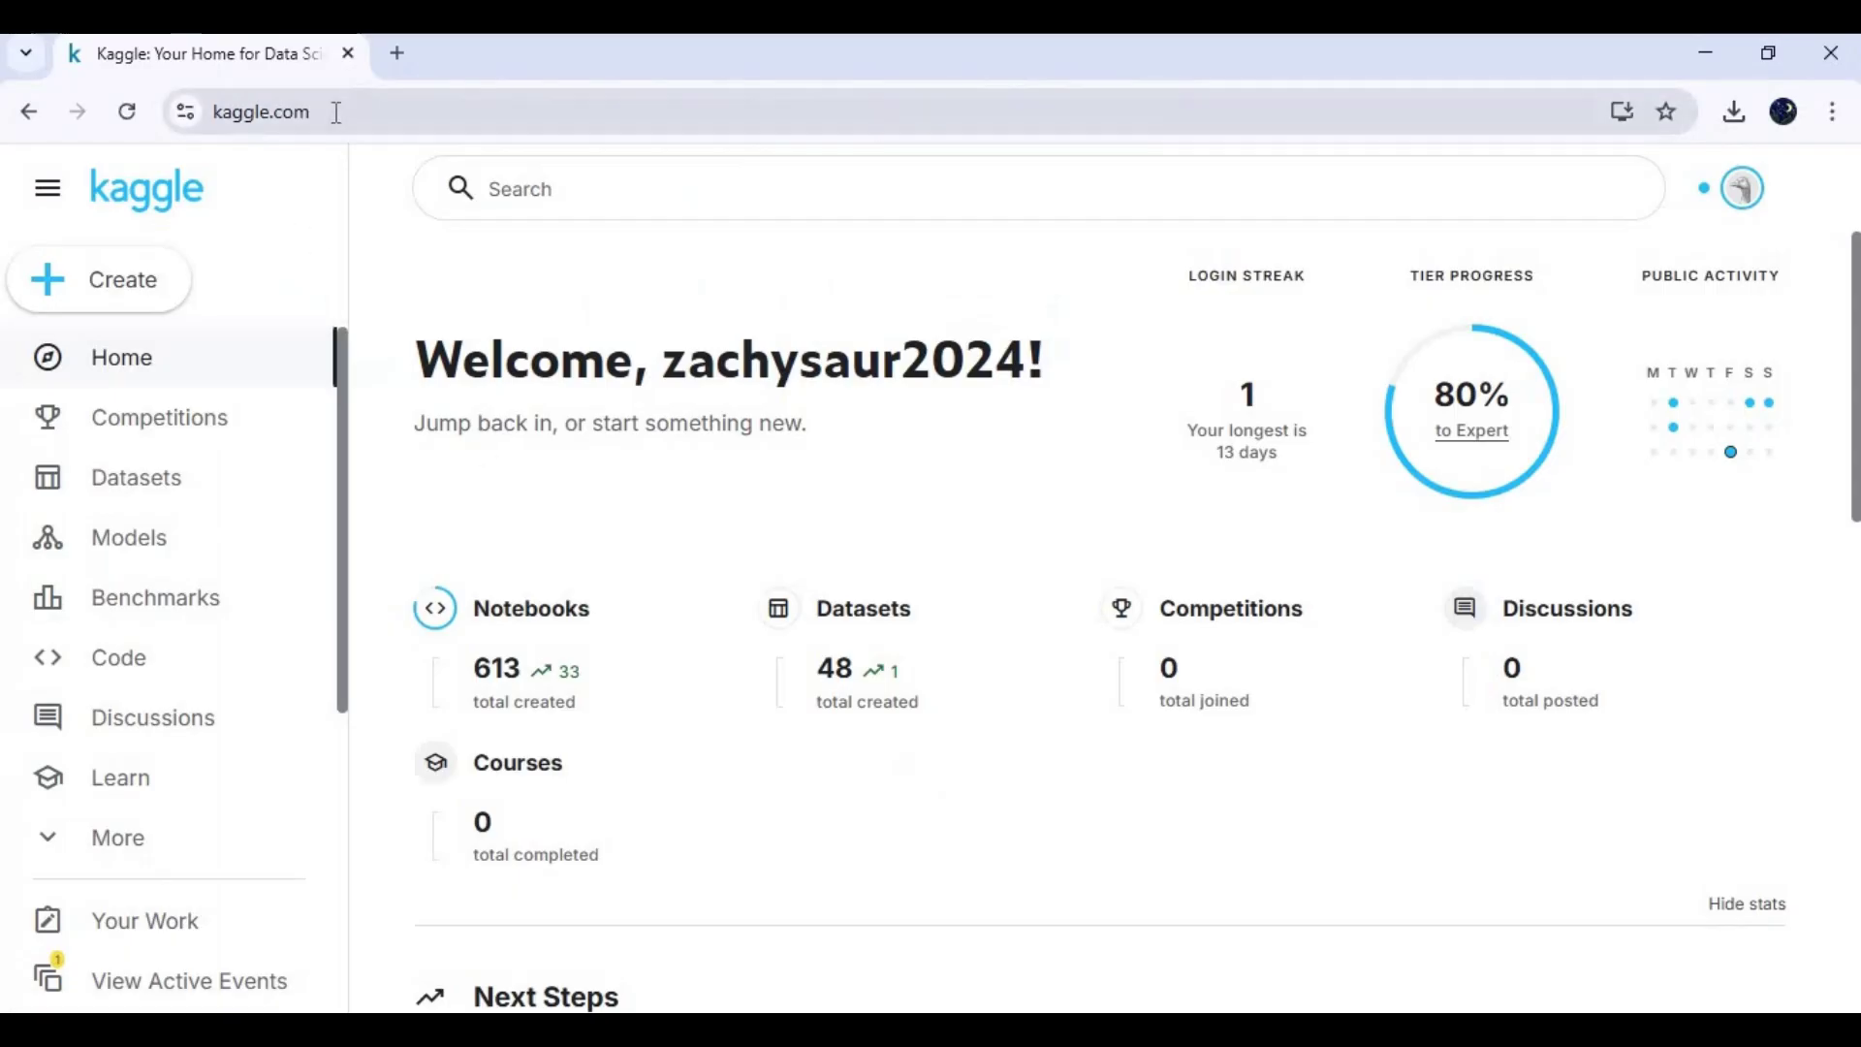
left_click(174, 124)
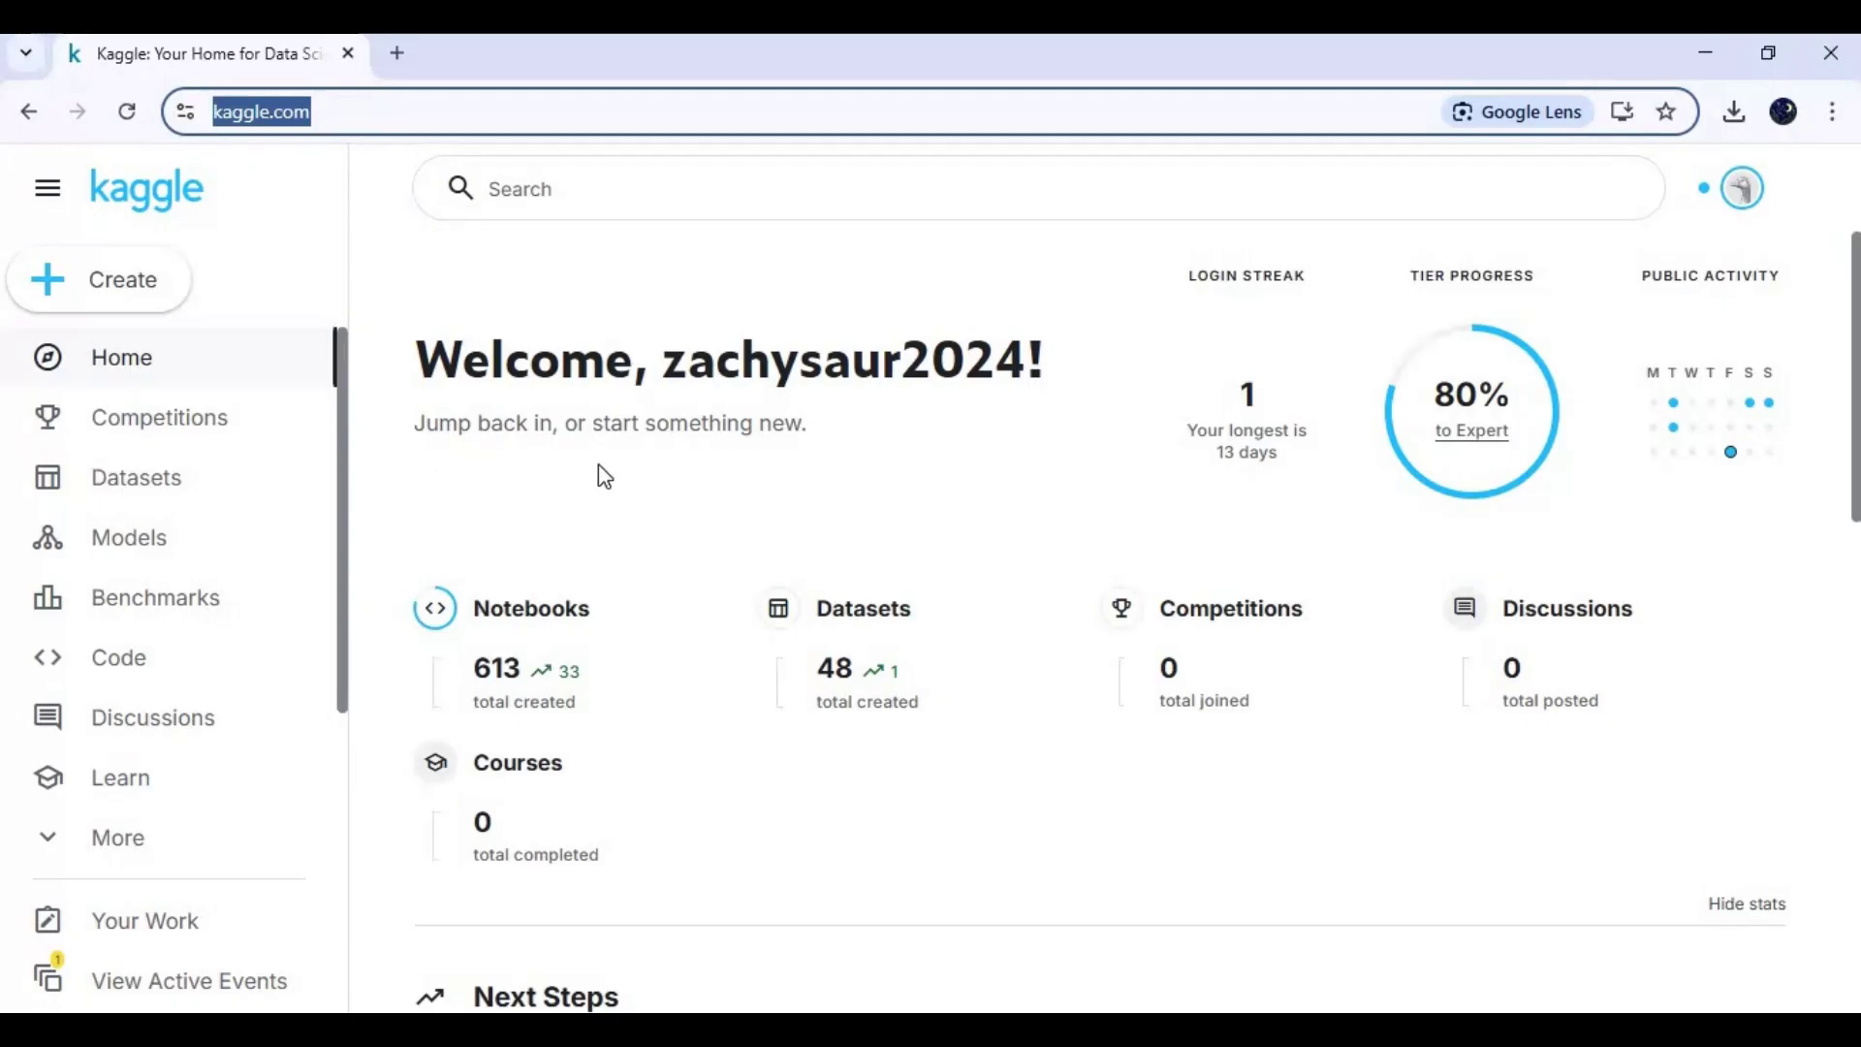
left_click(52, 288)
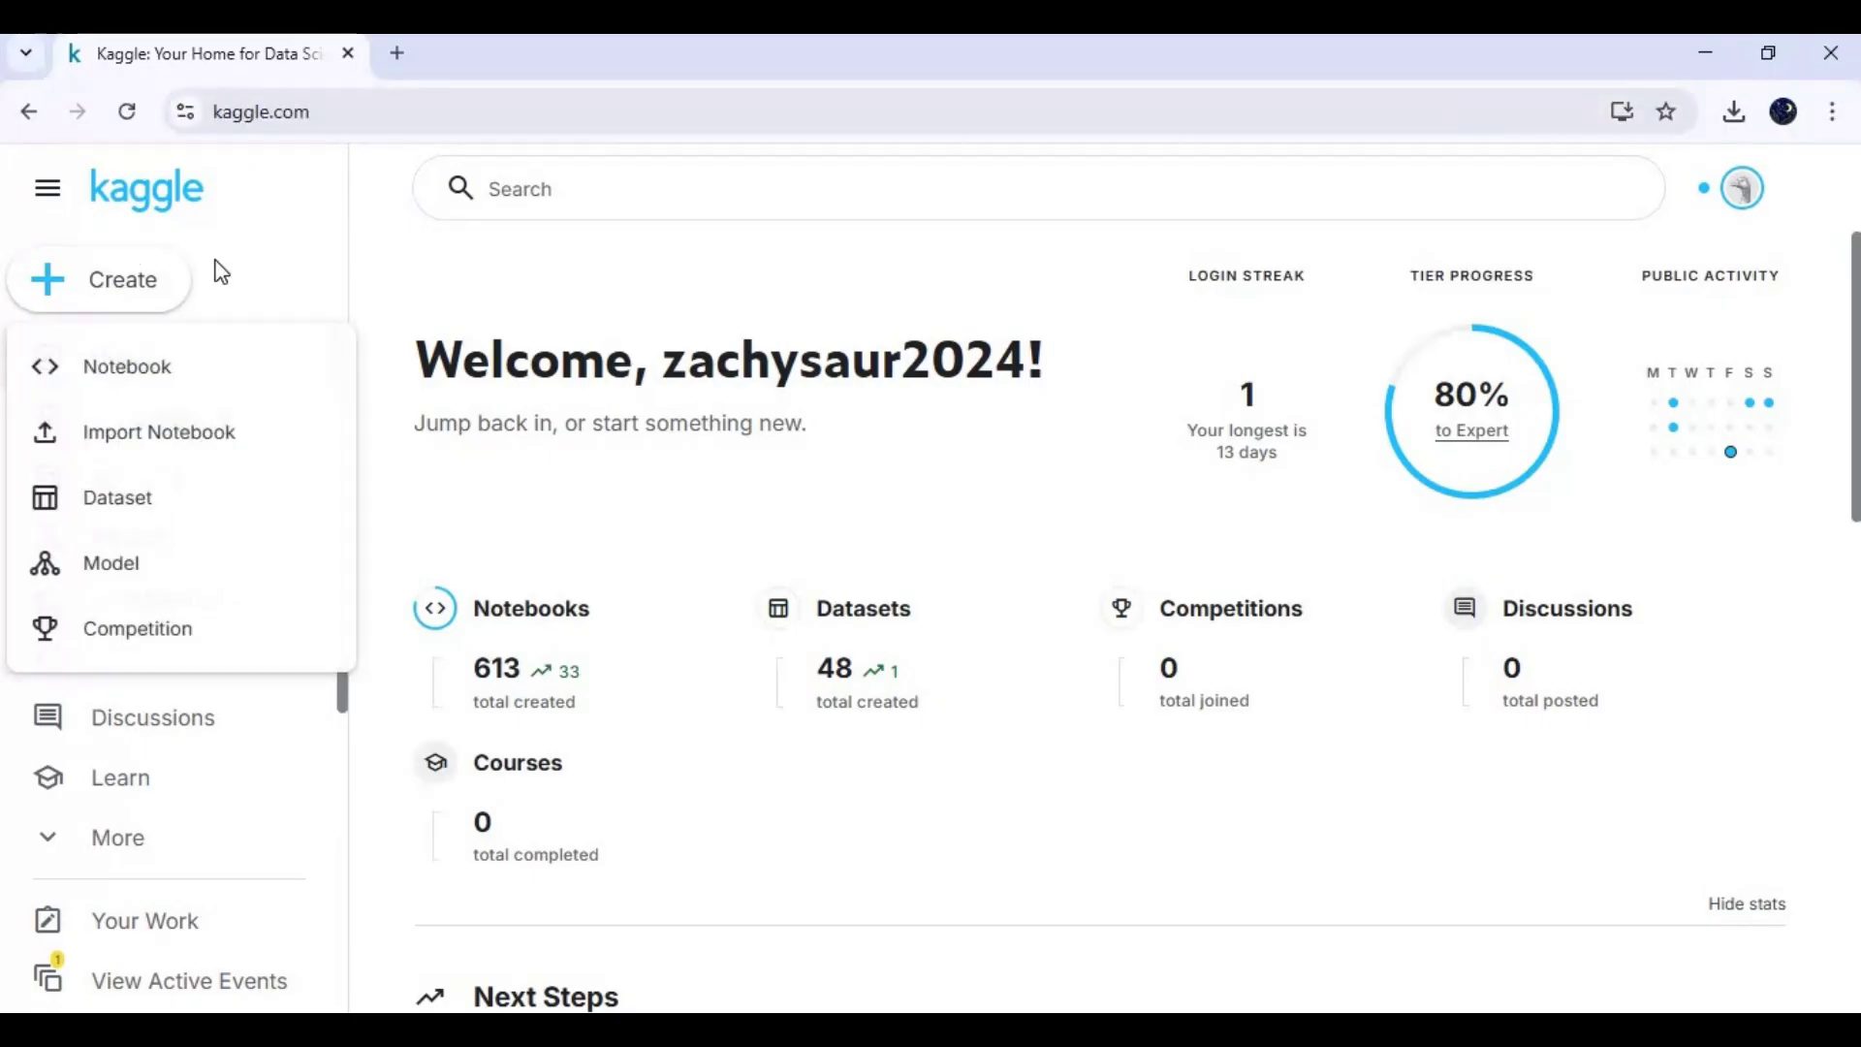
left_click(135, 369)
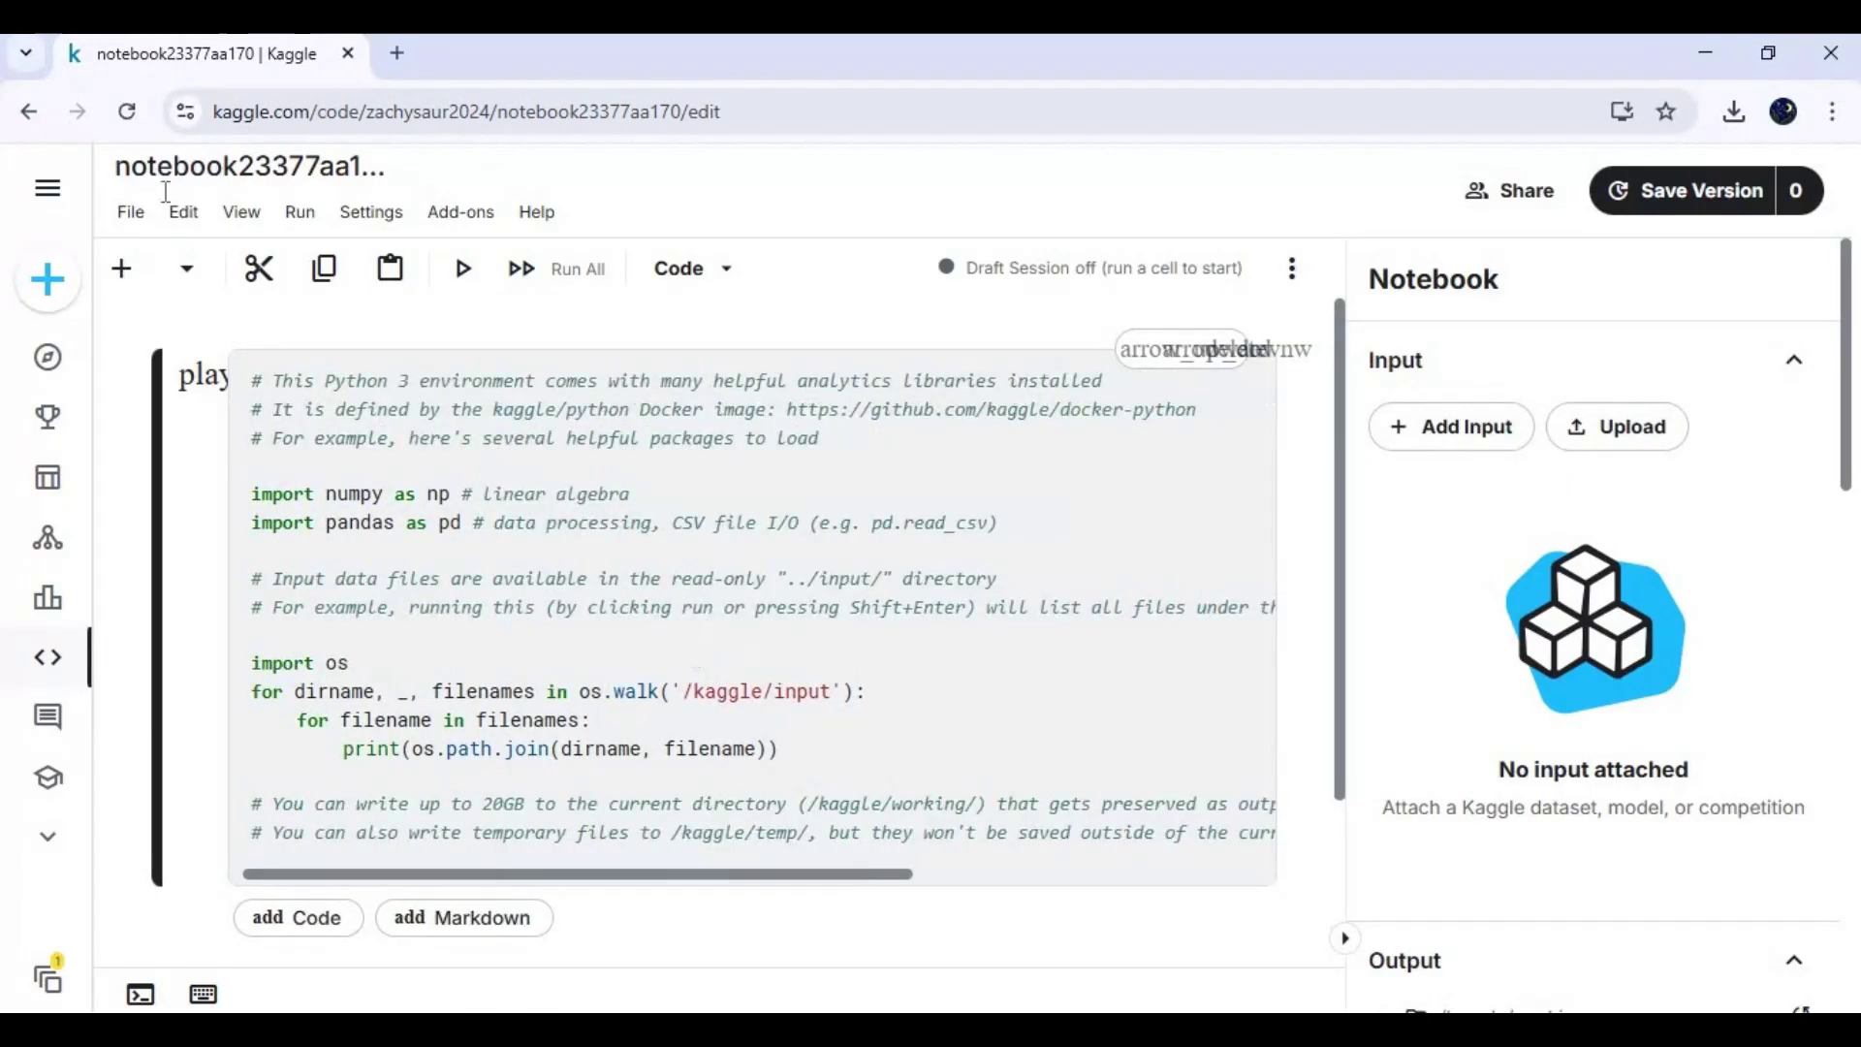
- Import Downloads\Float\Float\notebook35ff9c40ba.ipynb into the new notebook
left_click(131, 213)
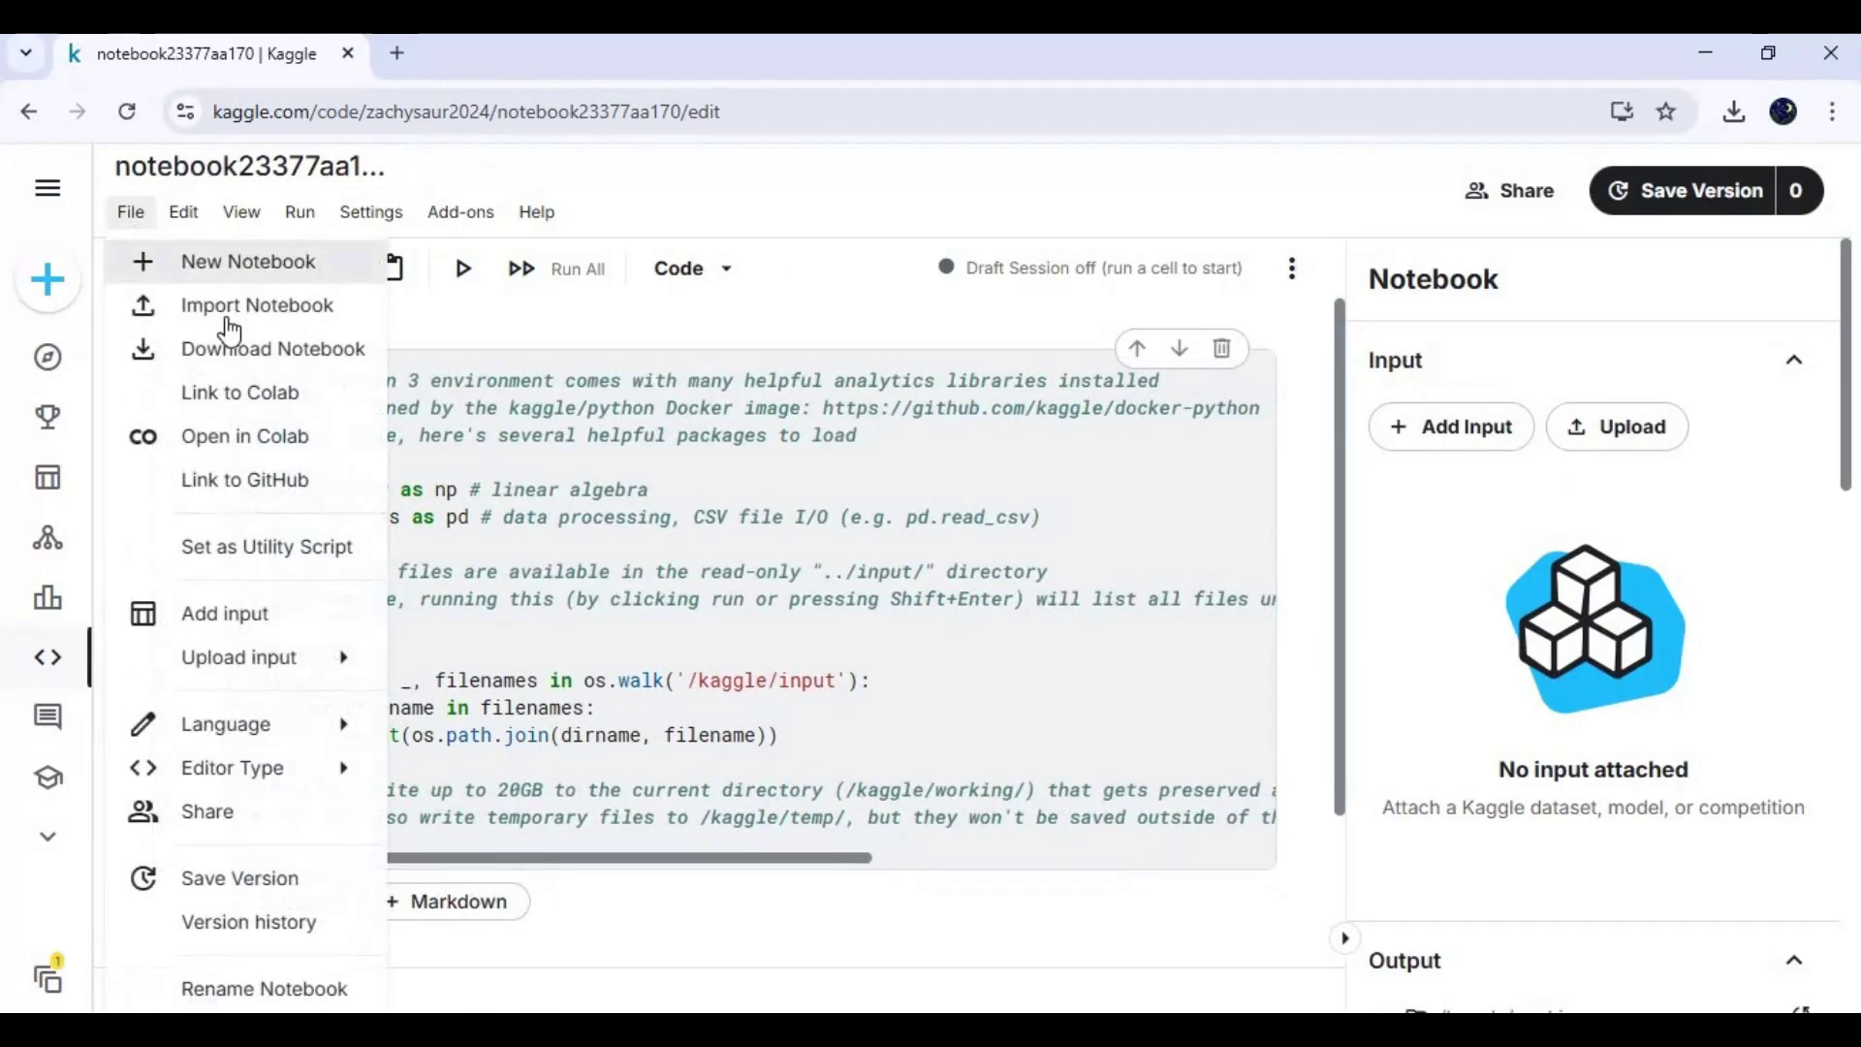
left_click(193, 307)
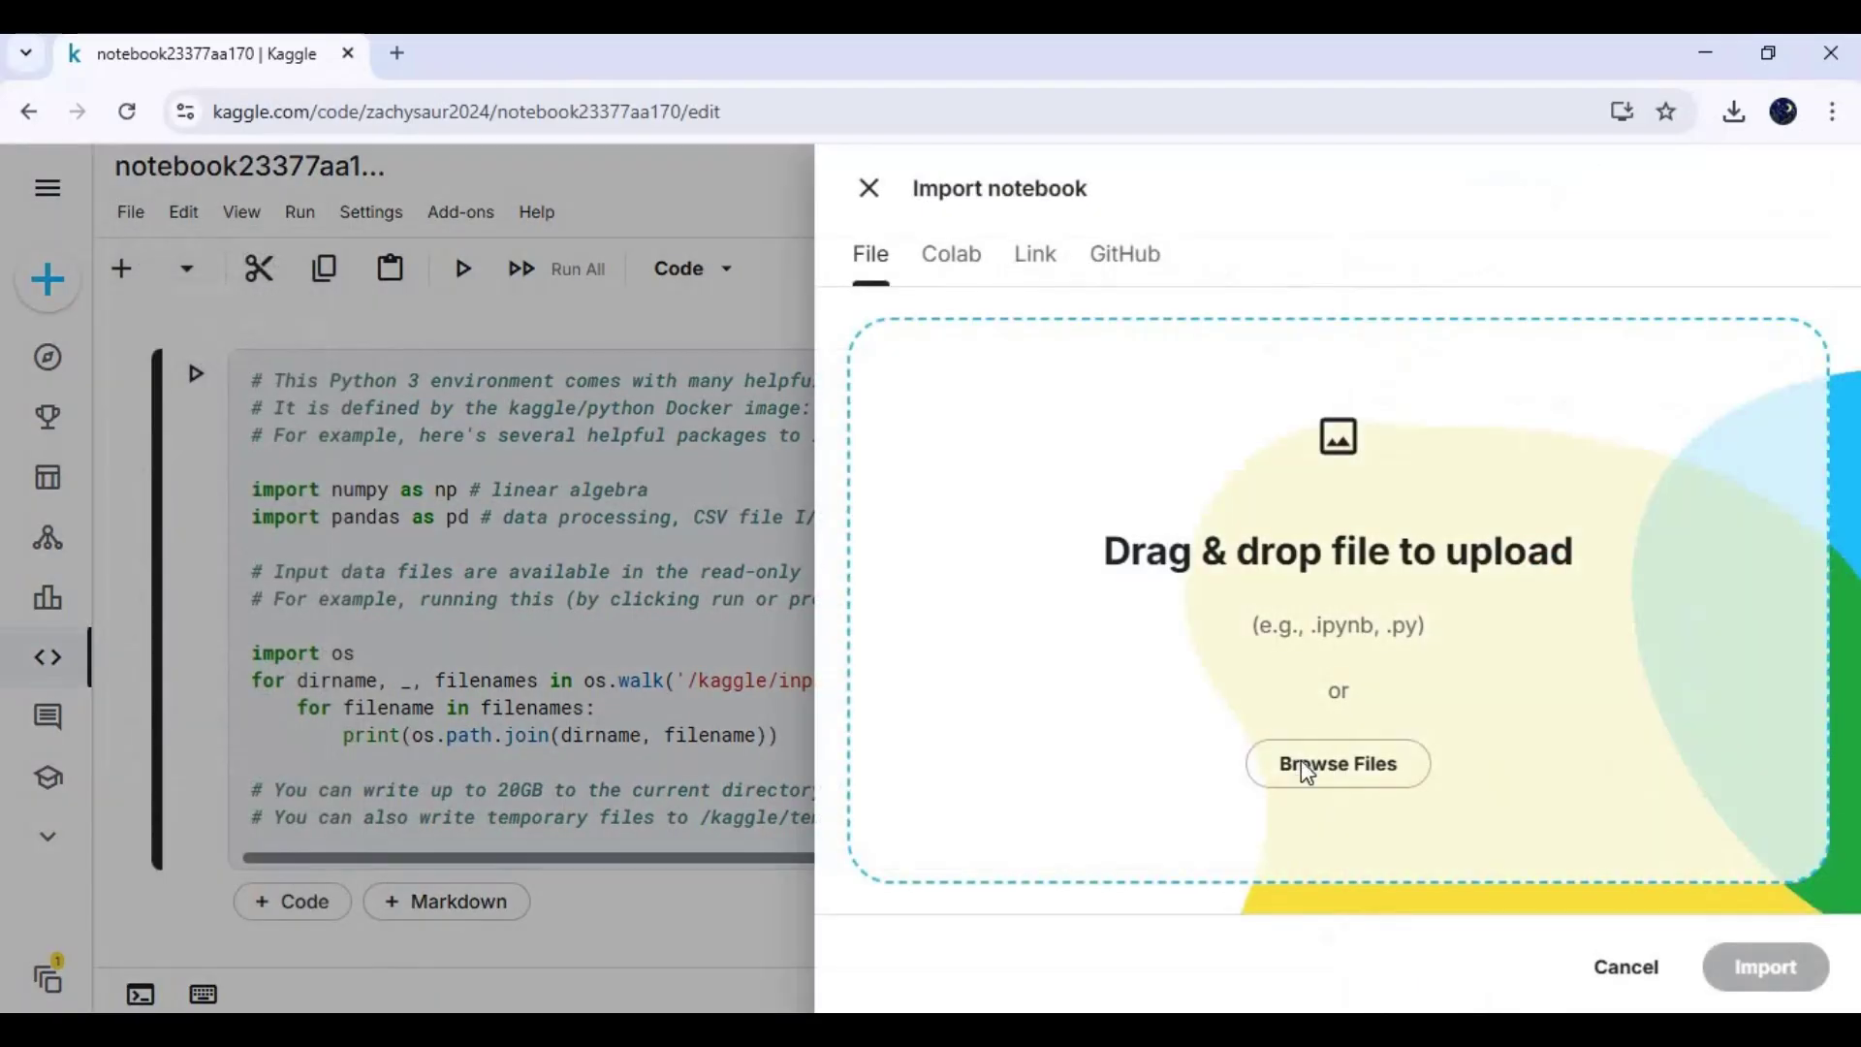
left_click(1308, 766)
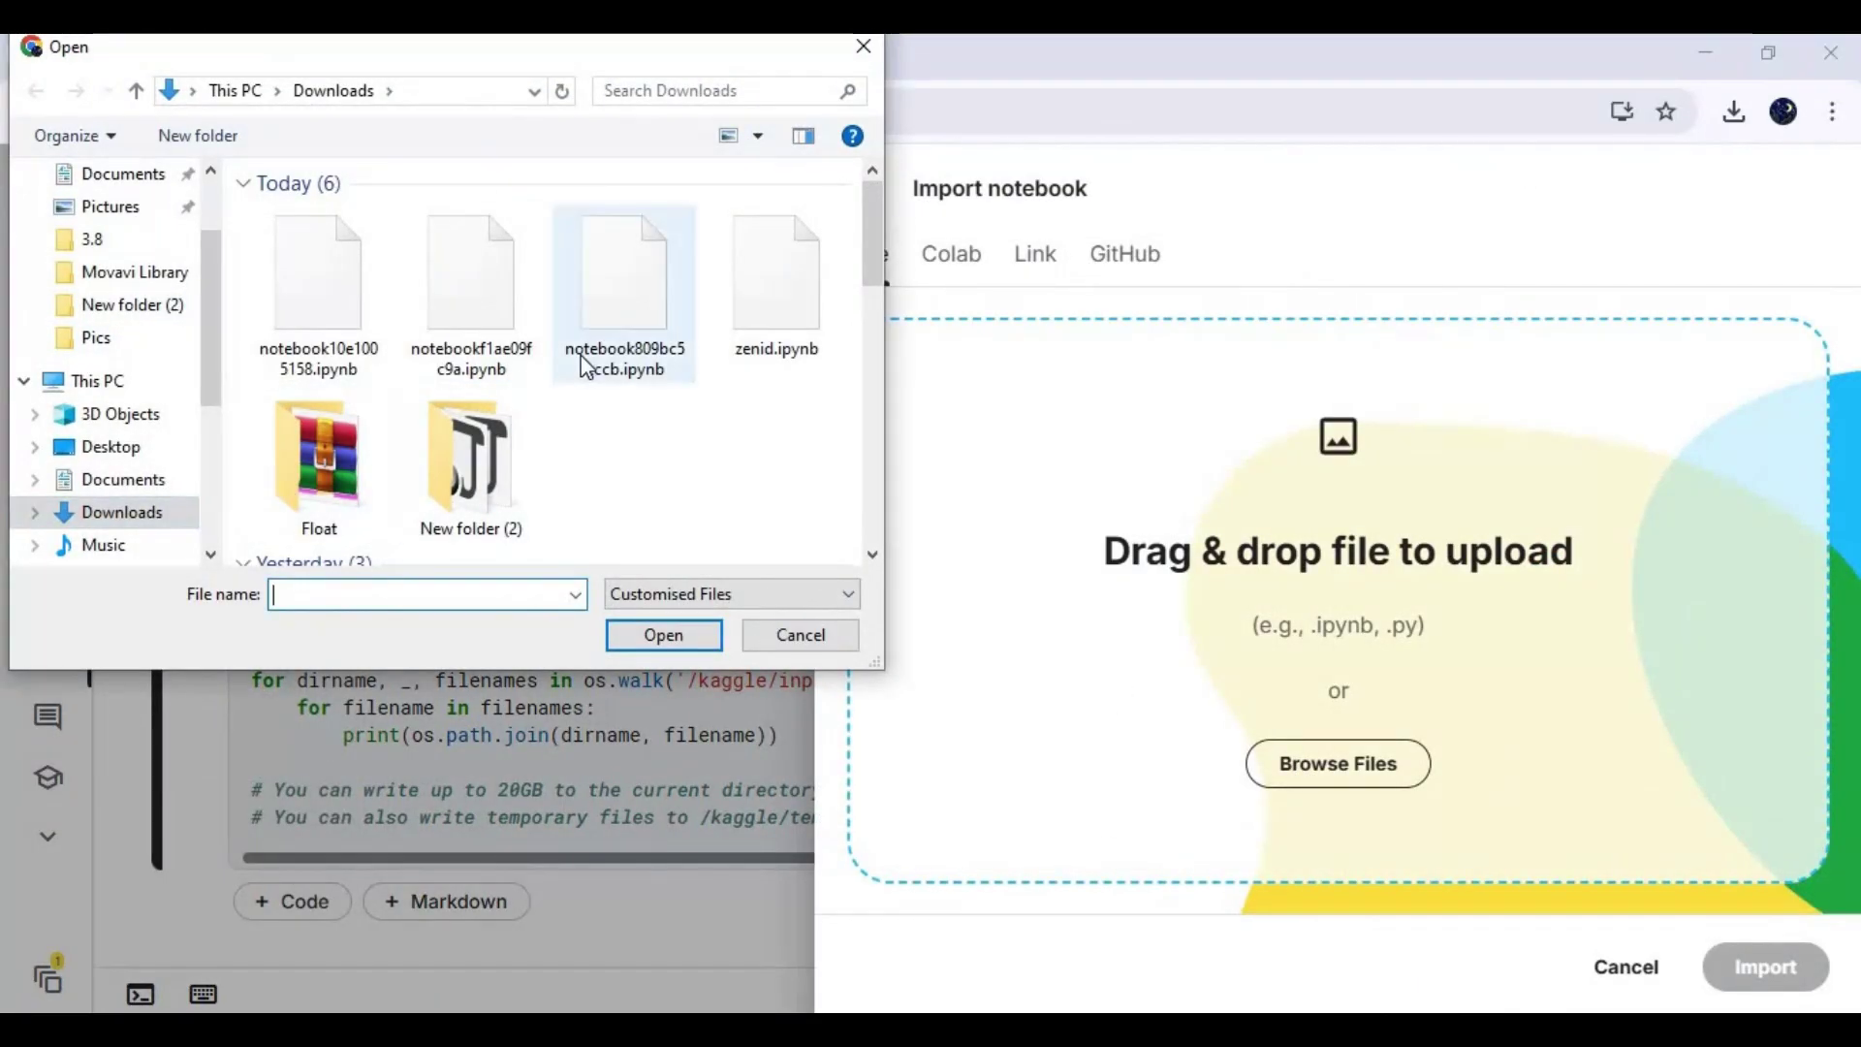
double_click(291, 464)
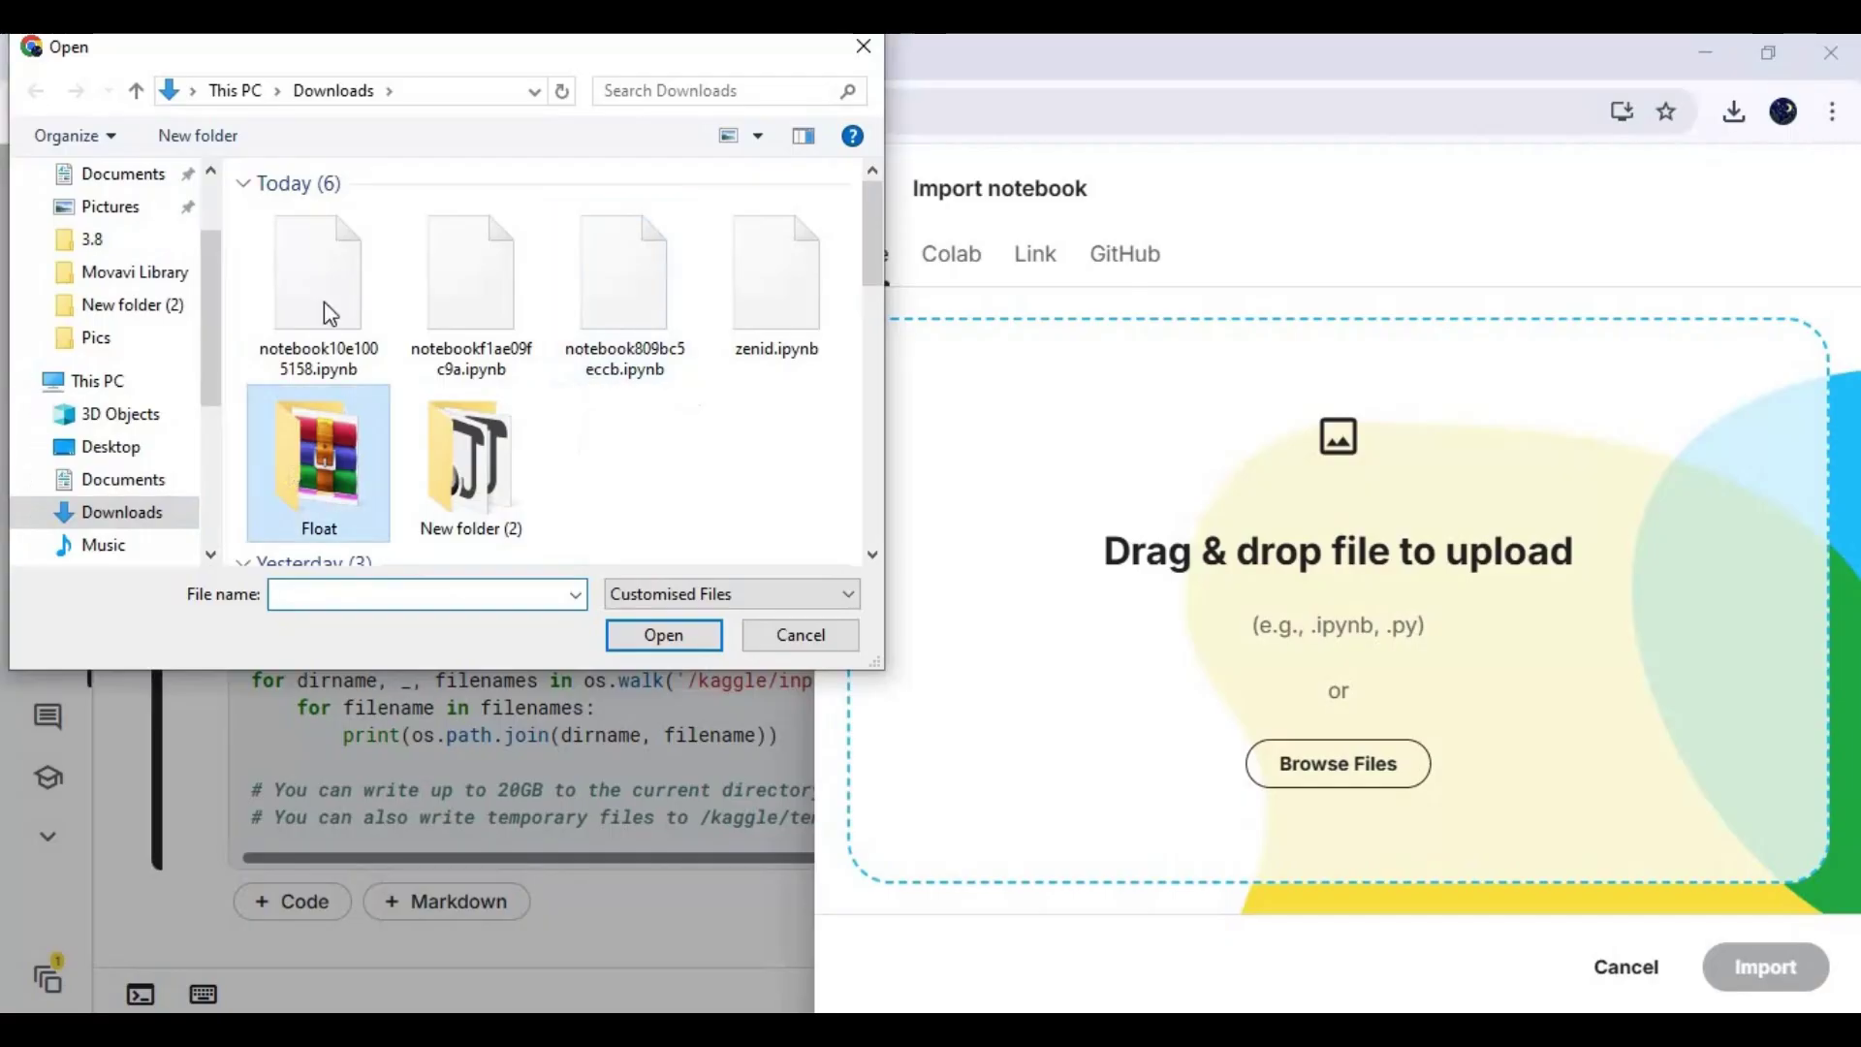
left_click(284, 219)
double_click(281, 218)
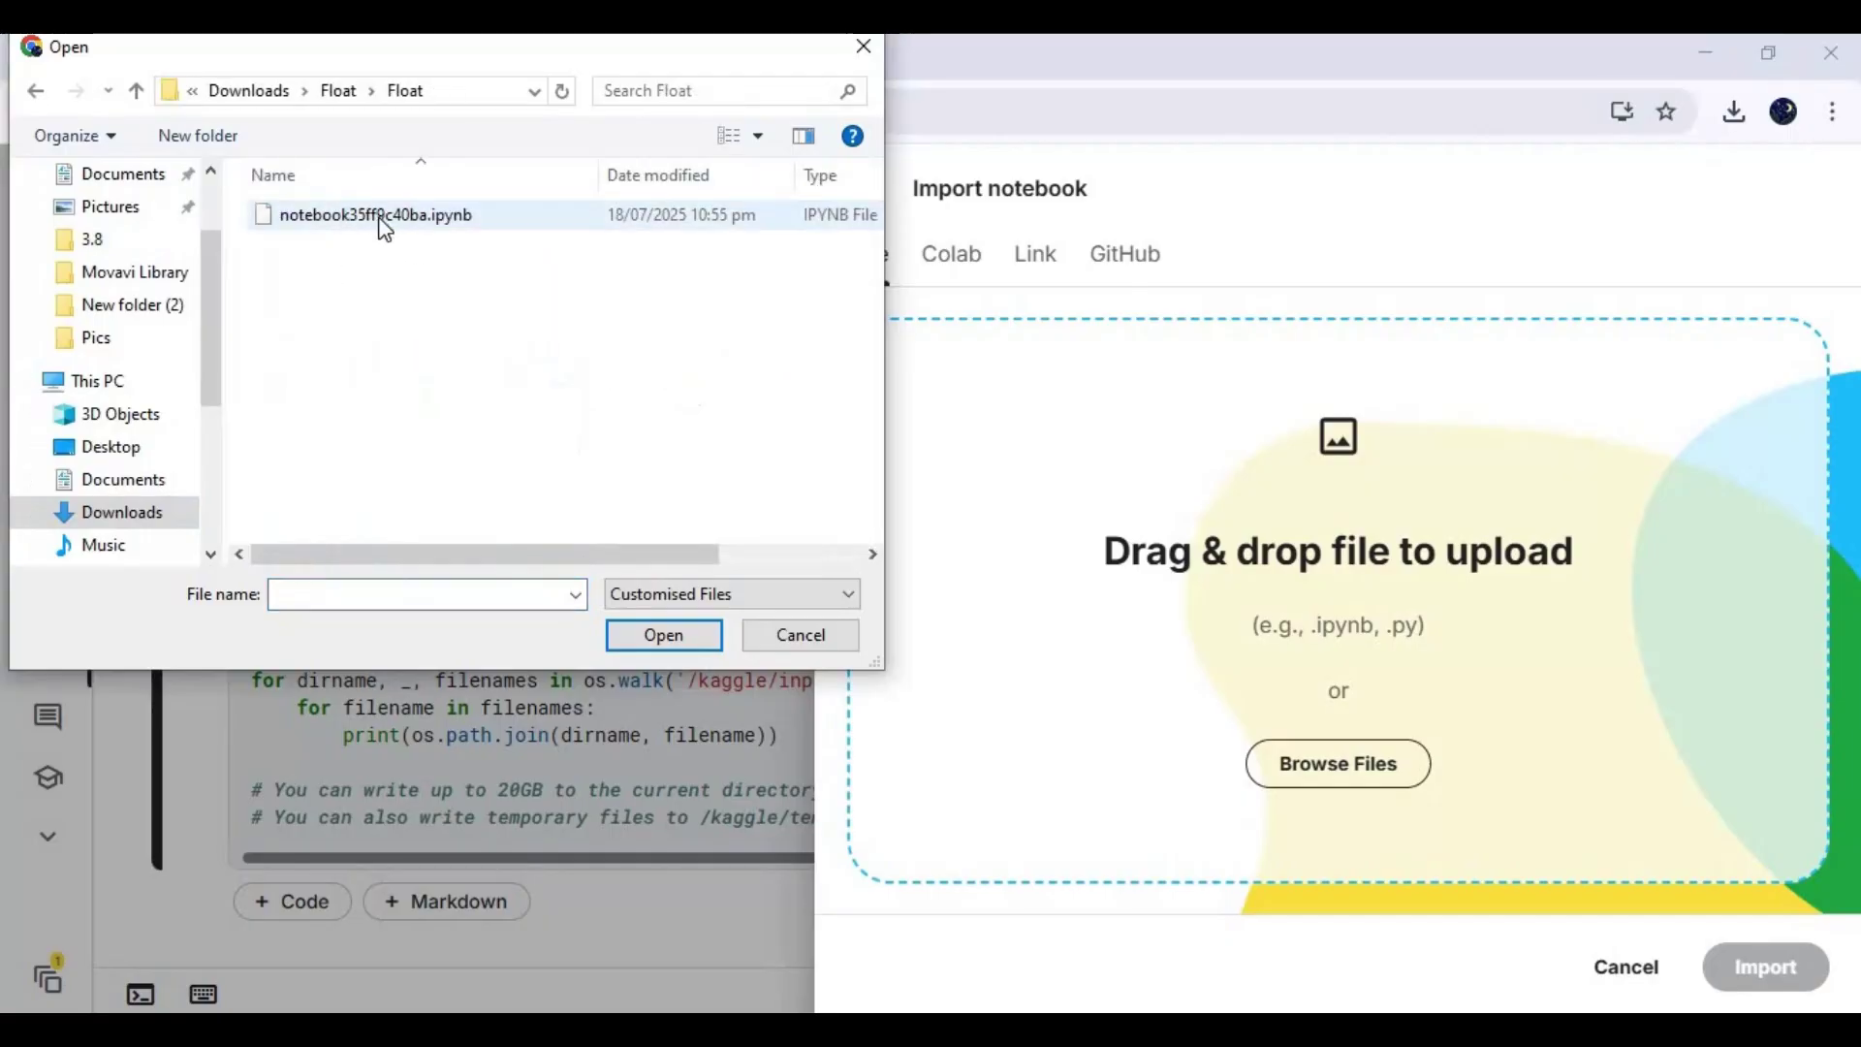
double_click(353, 231)
left_click(1735, 970)
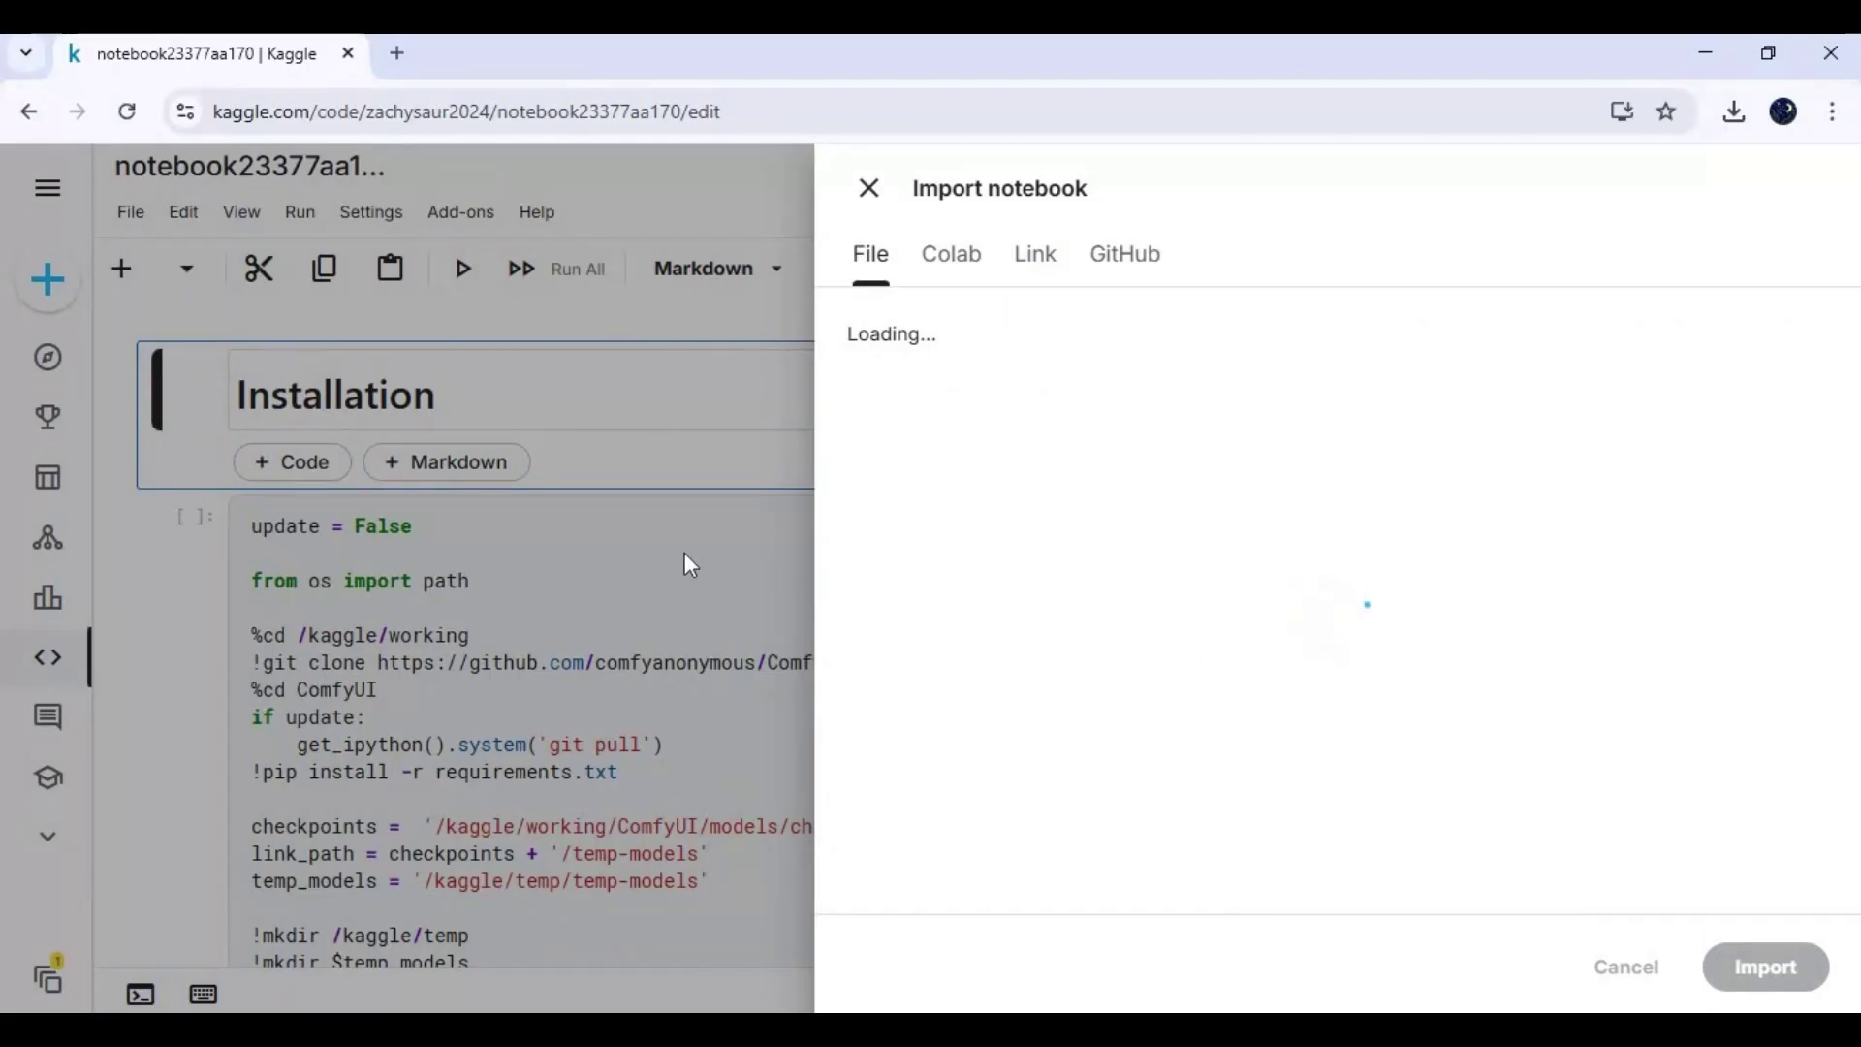
- Set the session Accelerator to GPU P100 and Persistence to Variables and Files
scroll(934, 588, "down", 15)
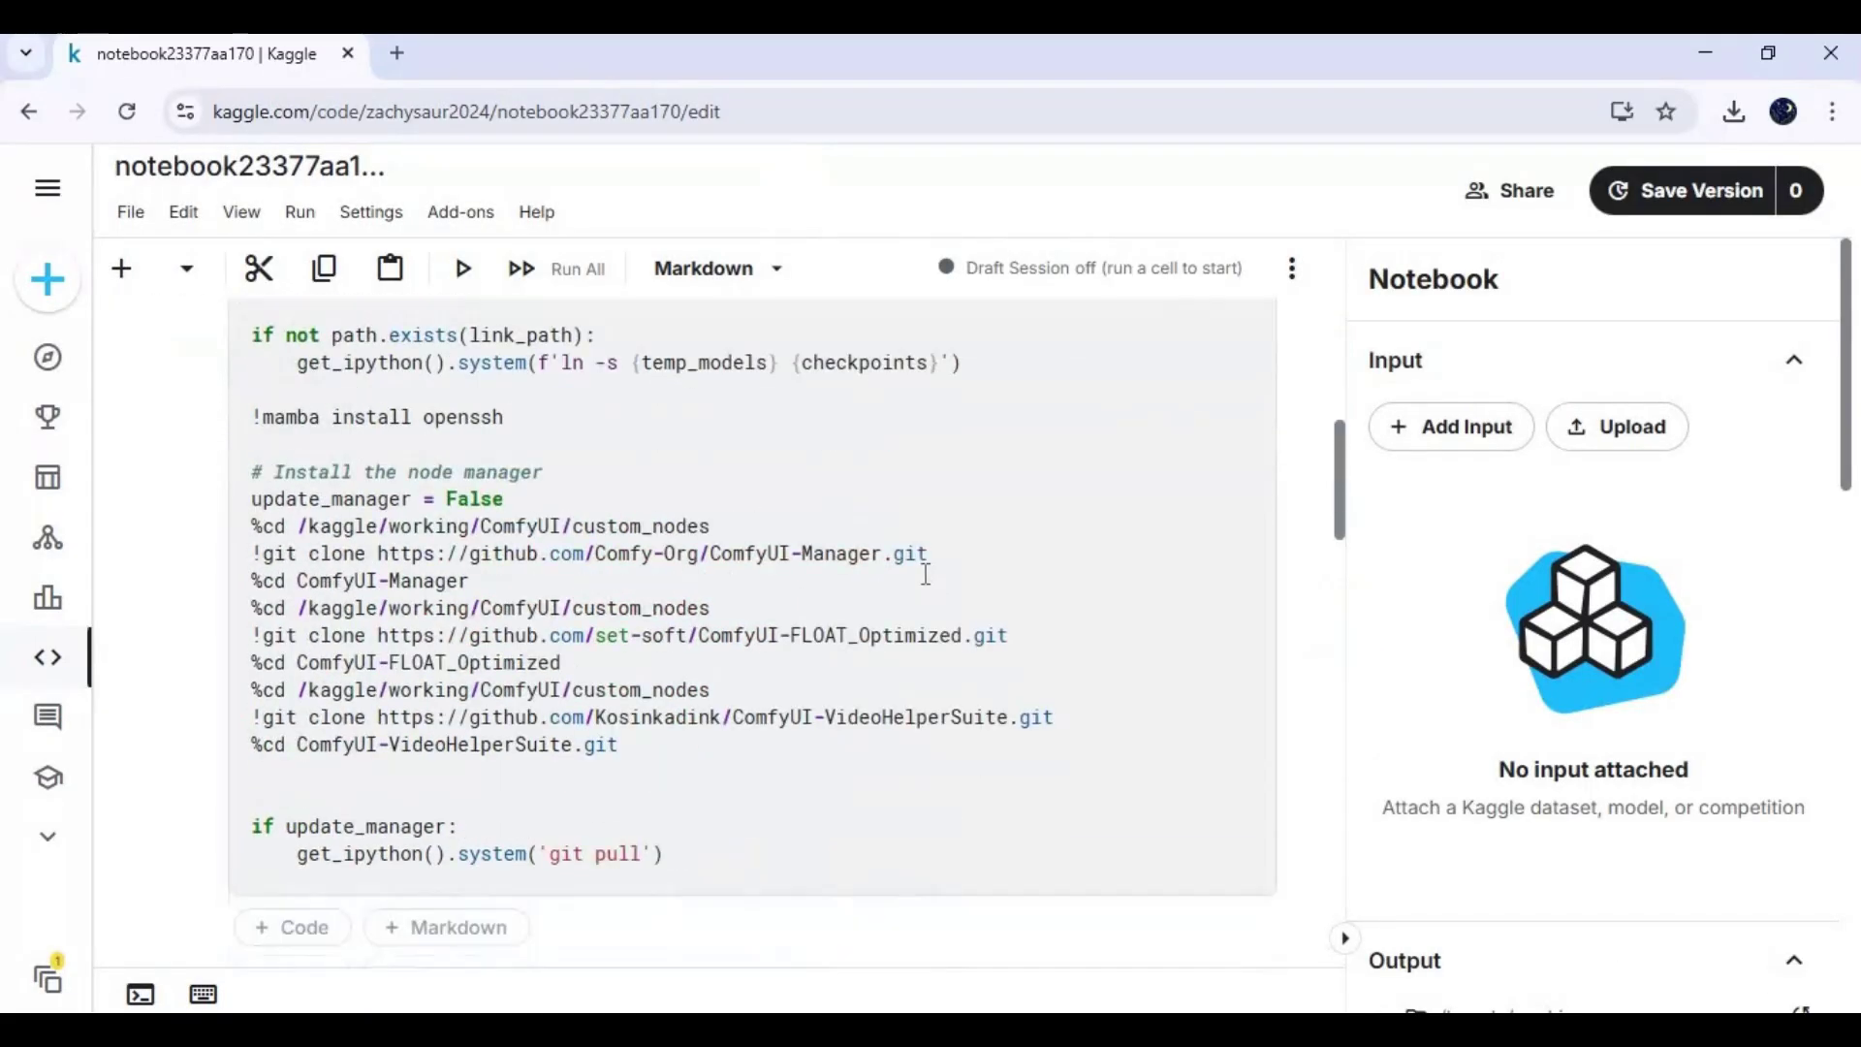
scroll(967, 579, "up", 15)
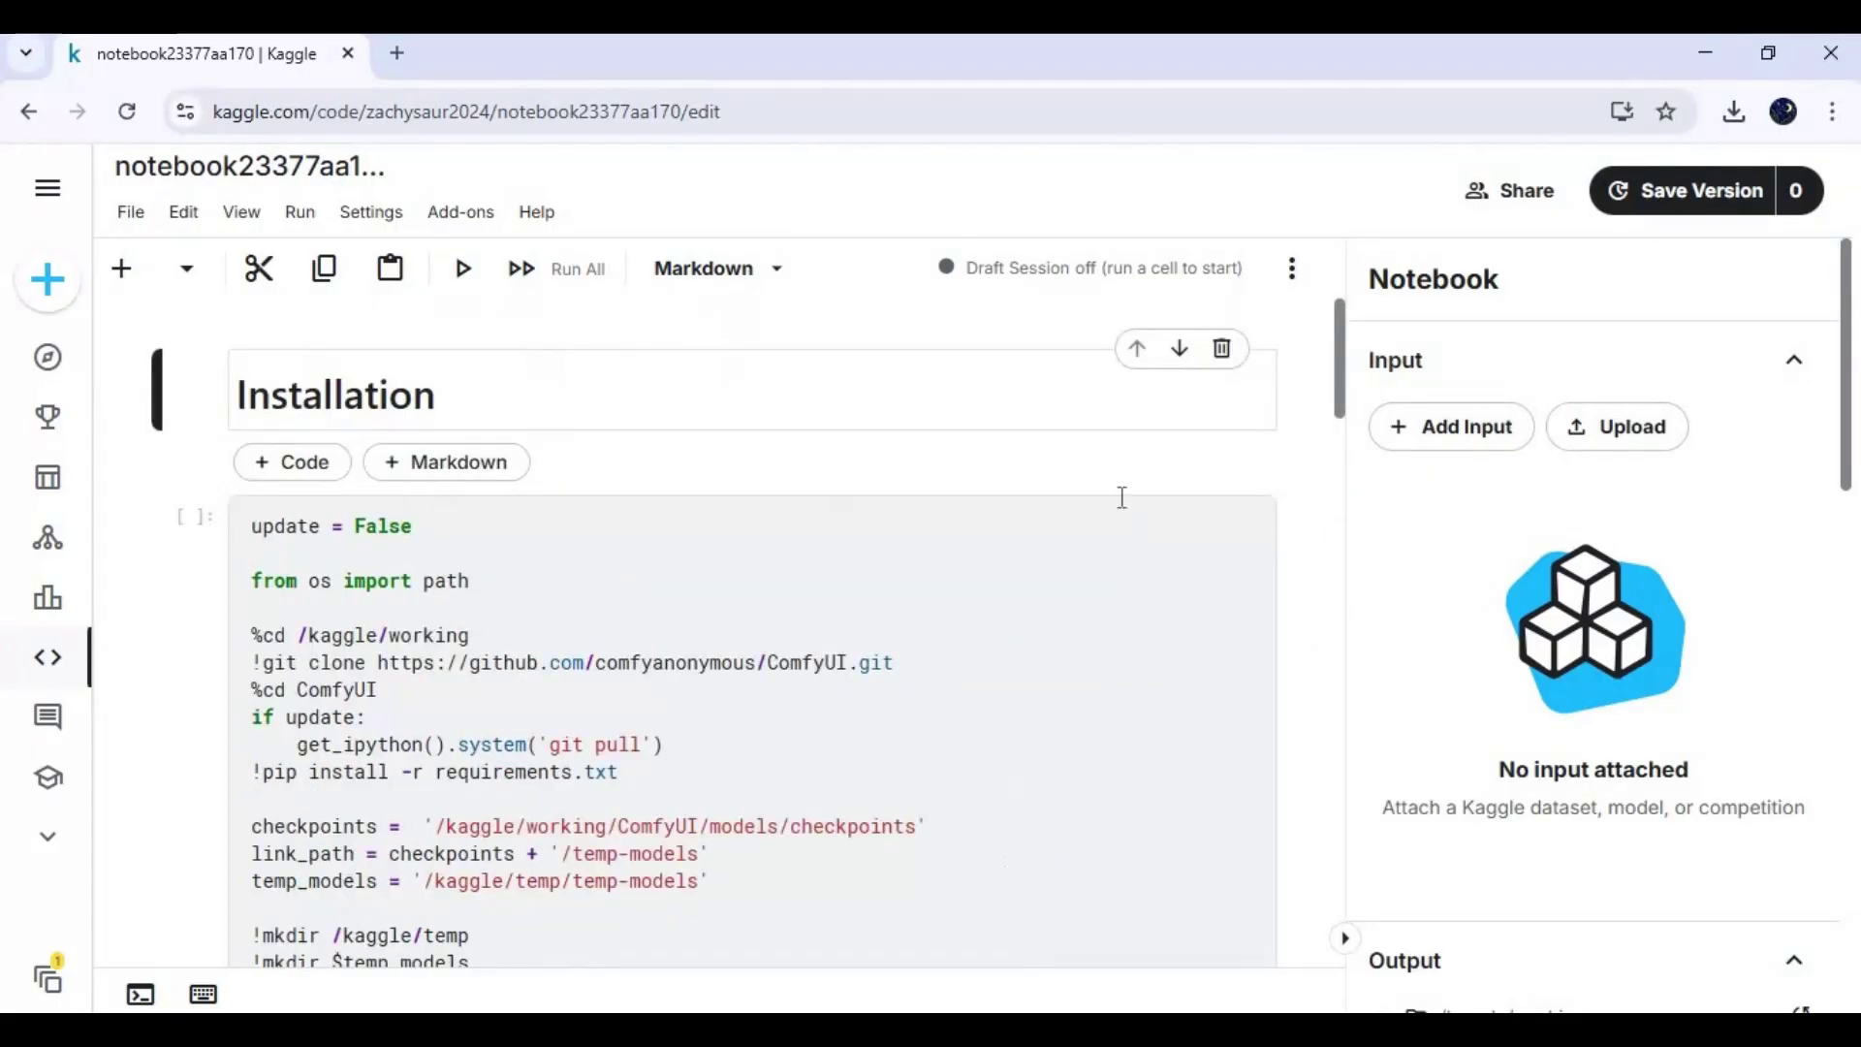
scroll(1733, 586, "down", 10)
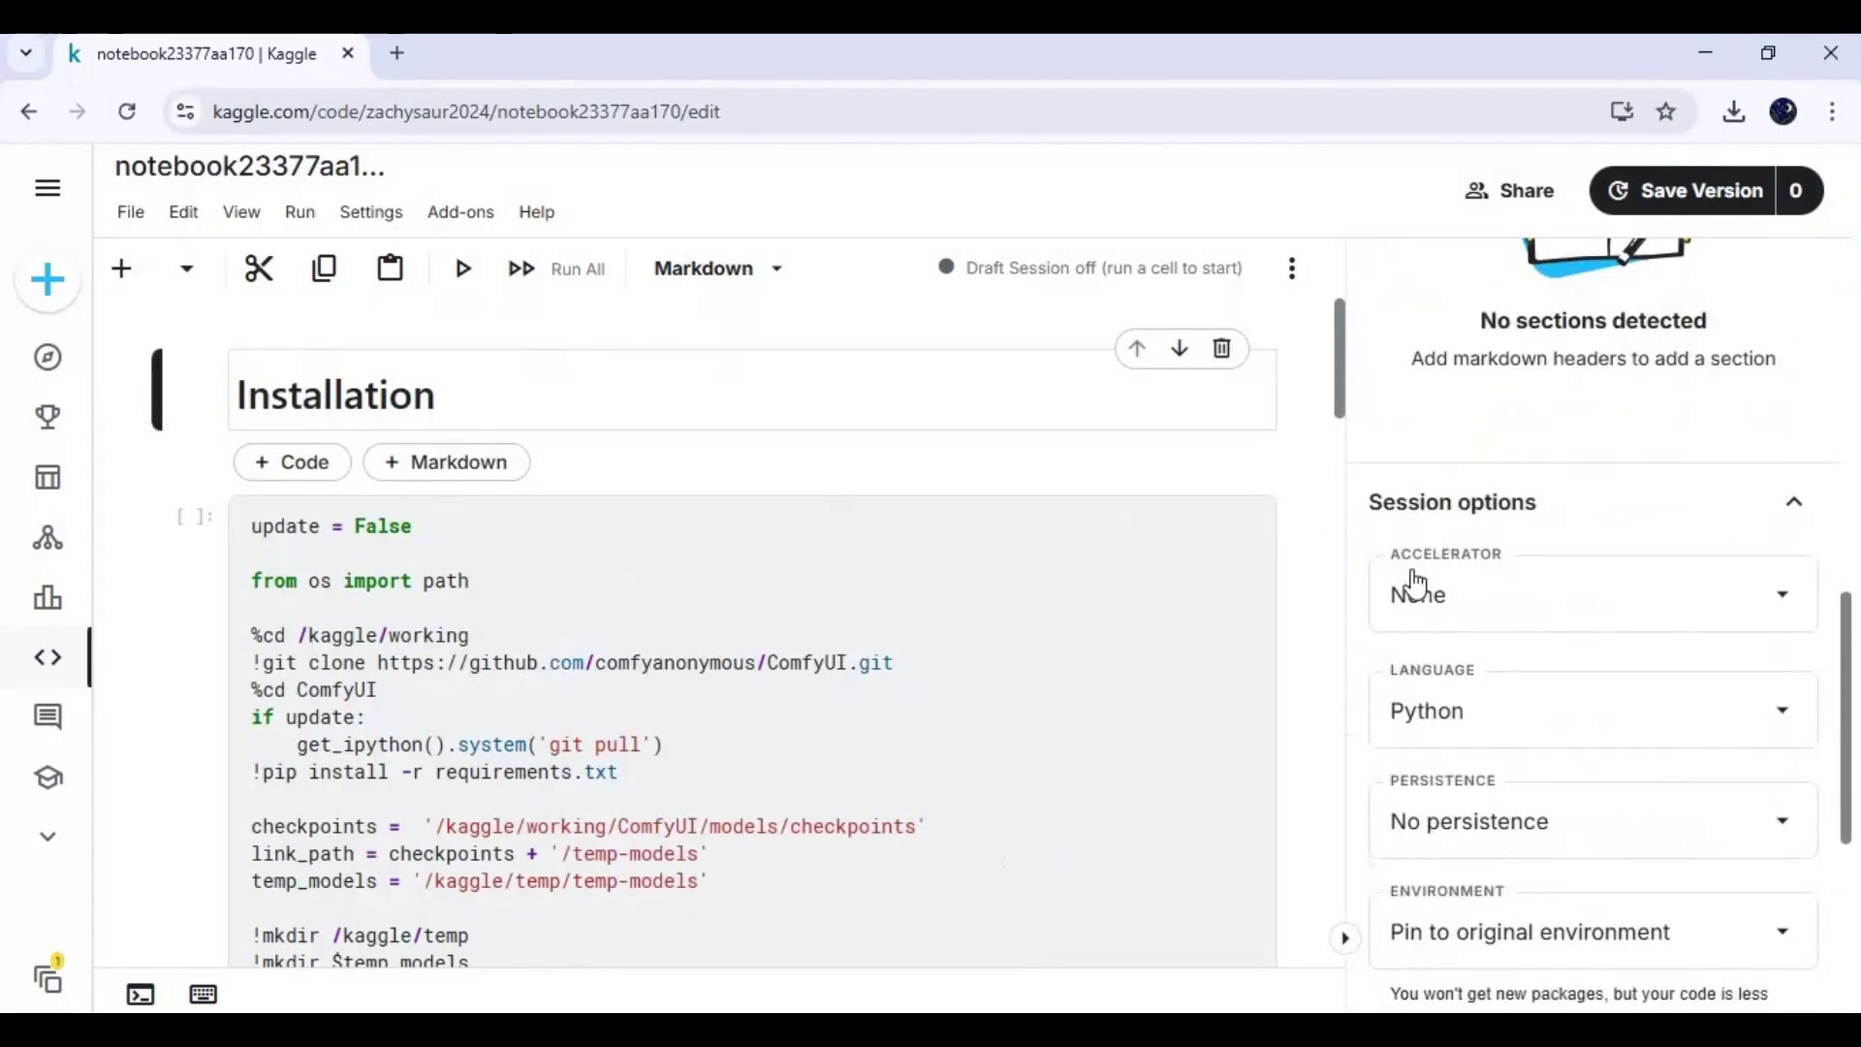
left_click(1523, 594)
left_click(1484, 826)
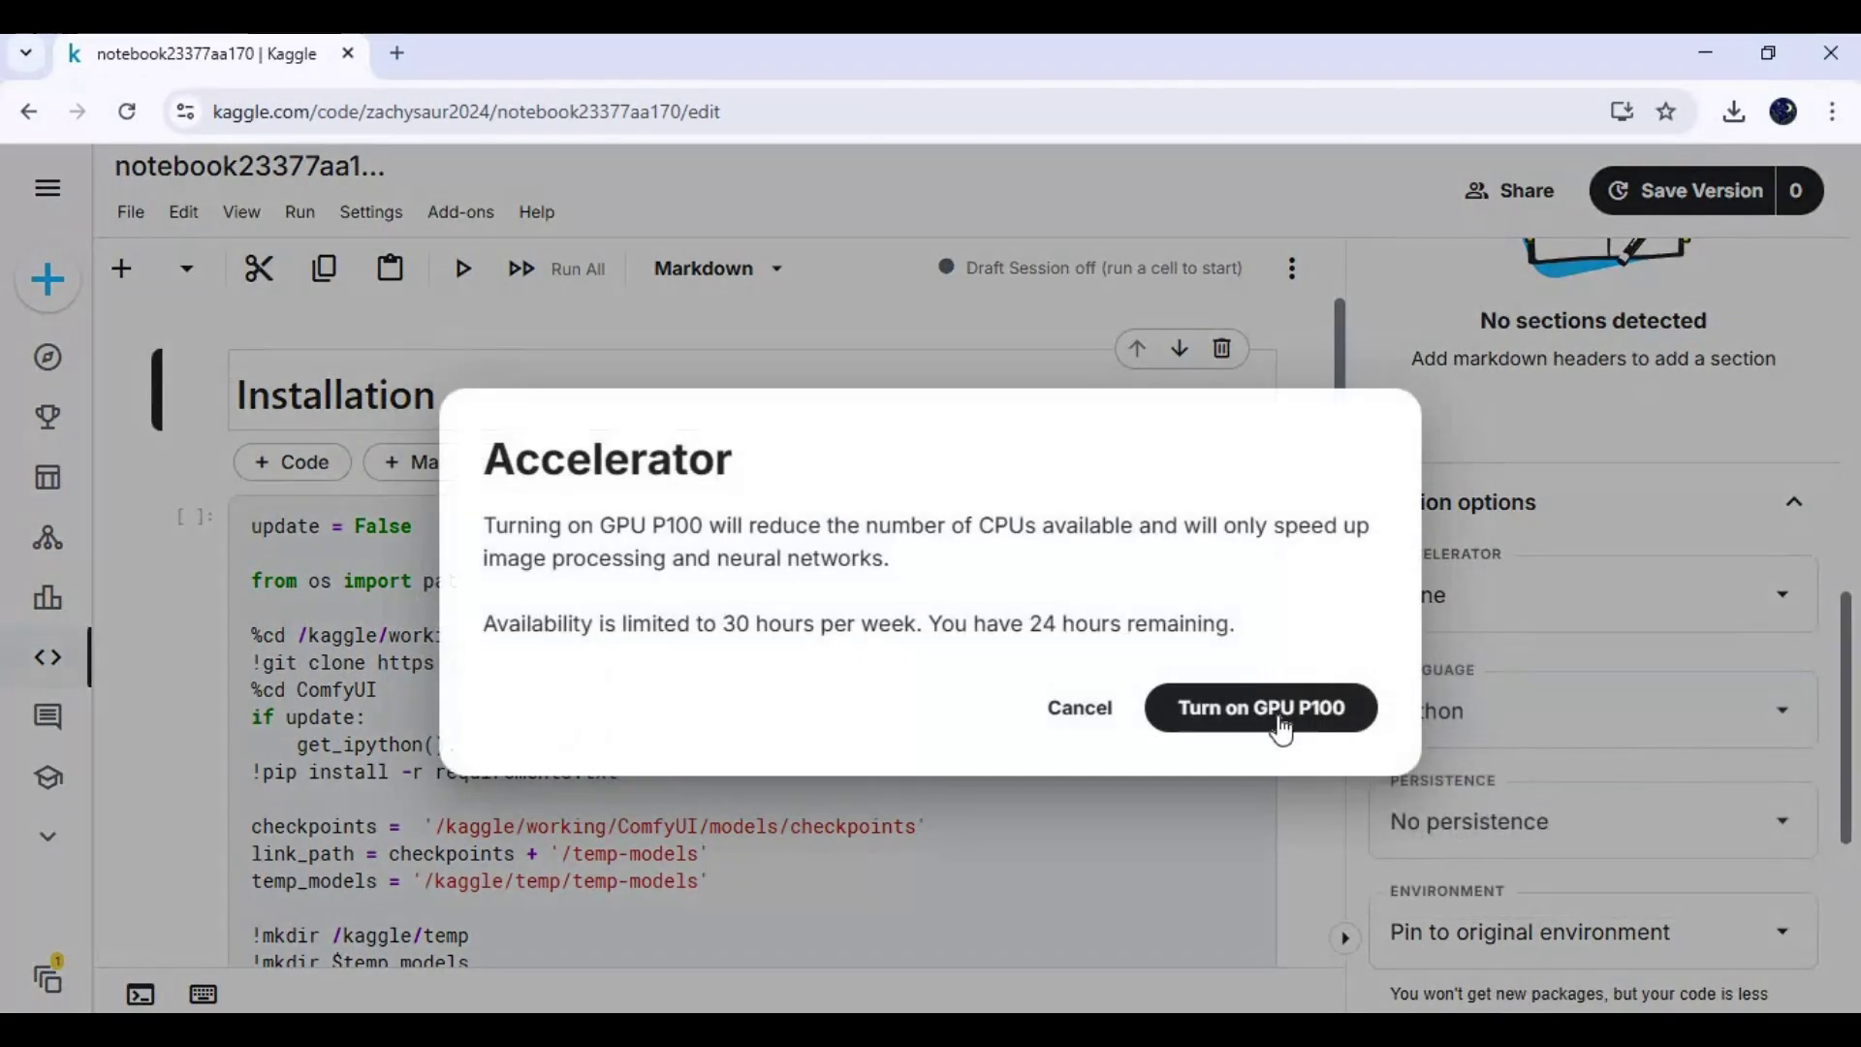
left_click(1270, 716)
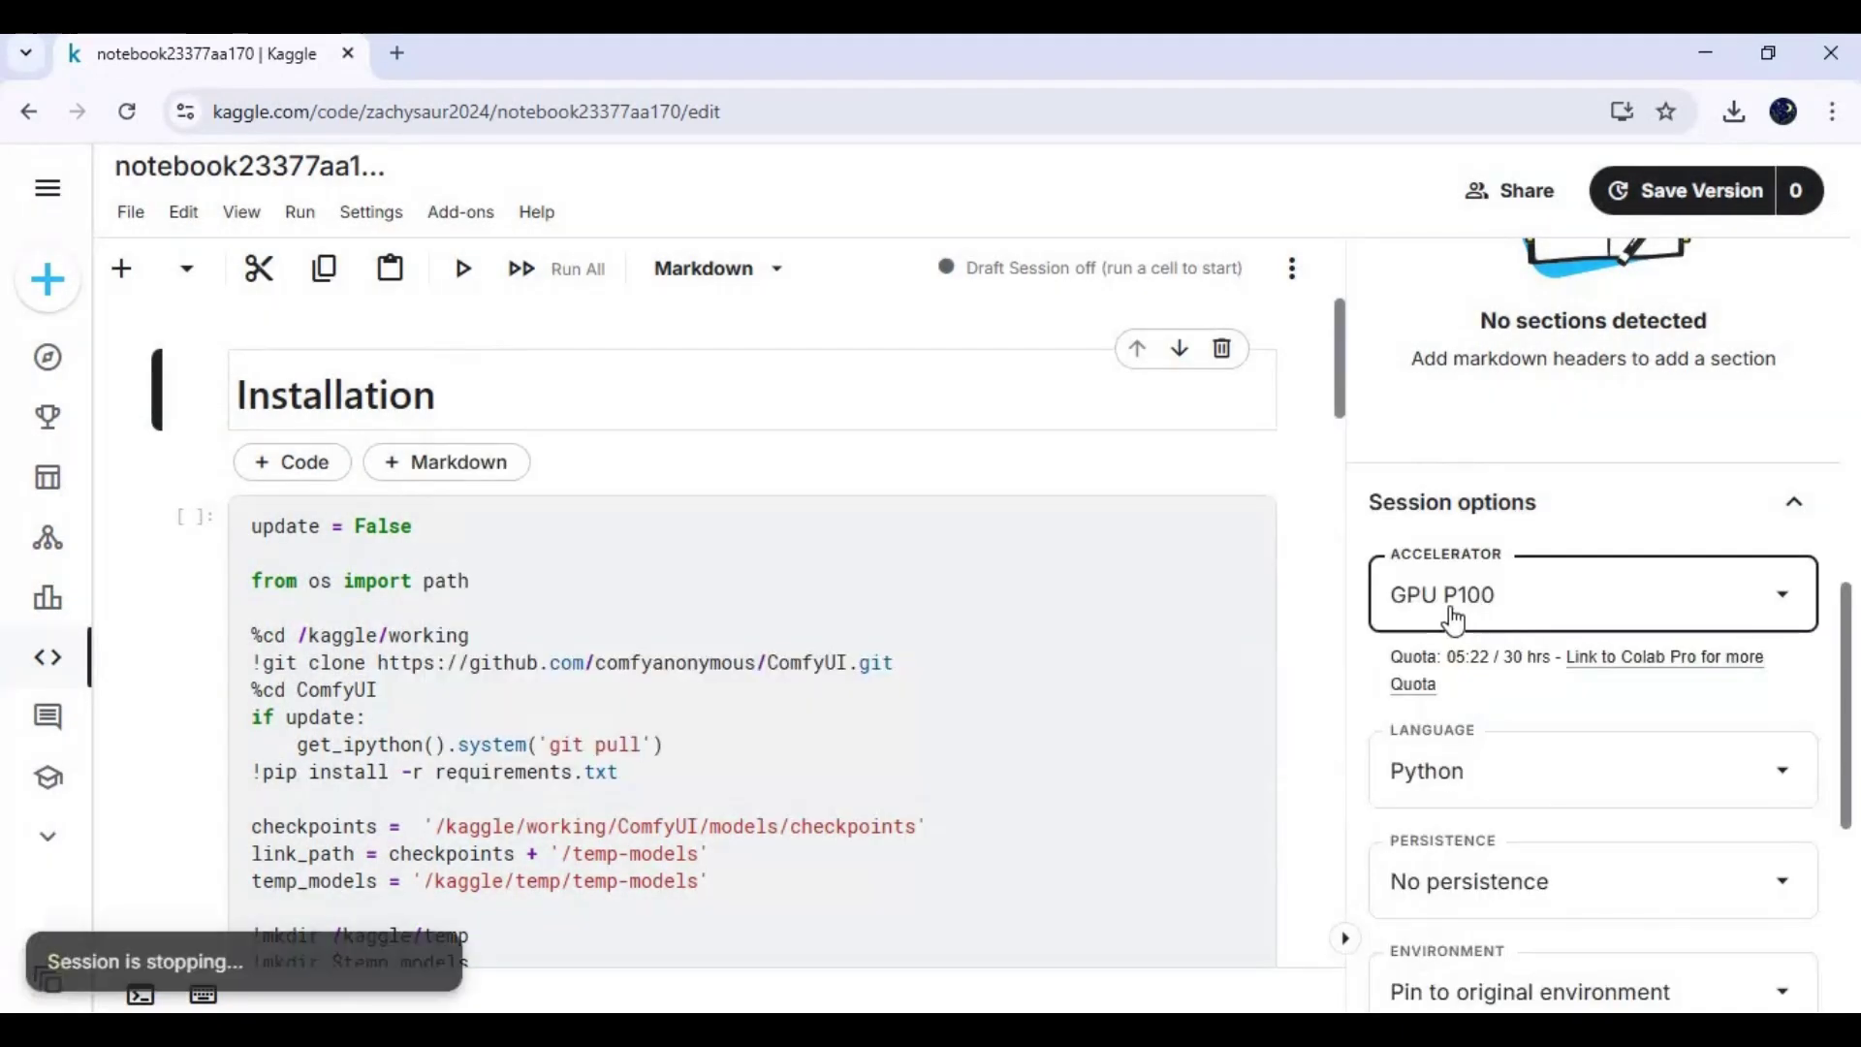
left_click(1522, 882)
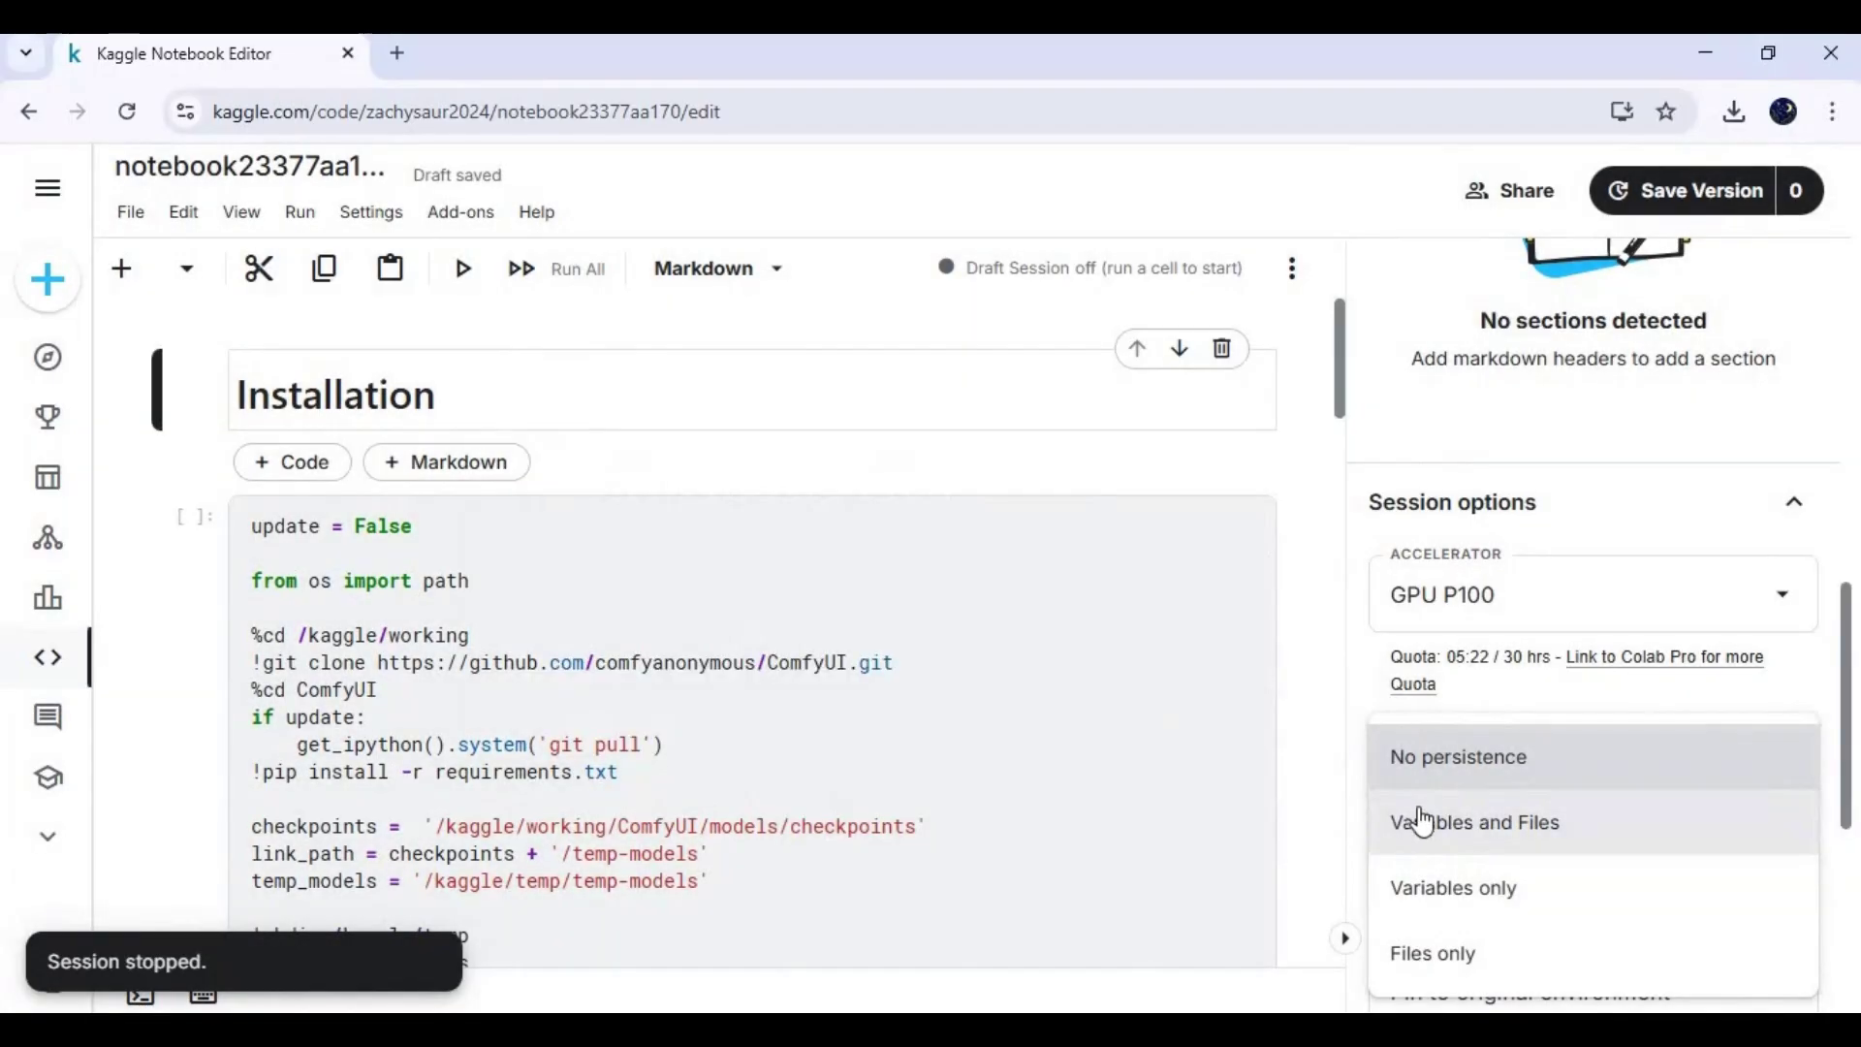
left_click(1488, 832)
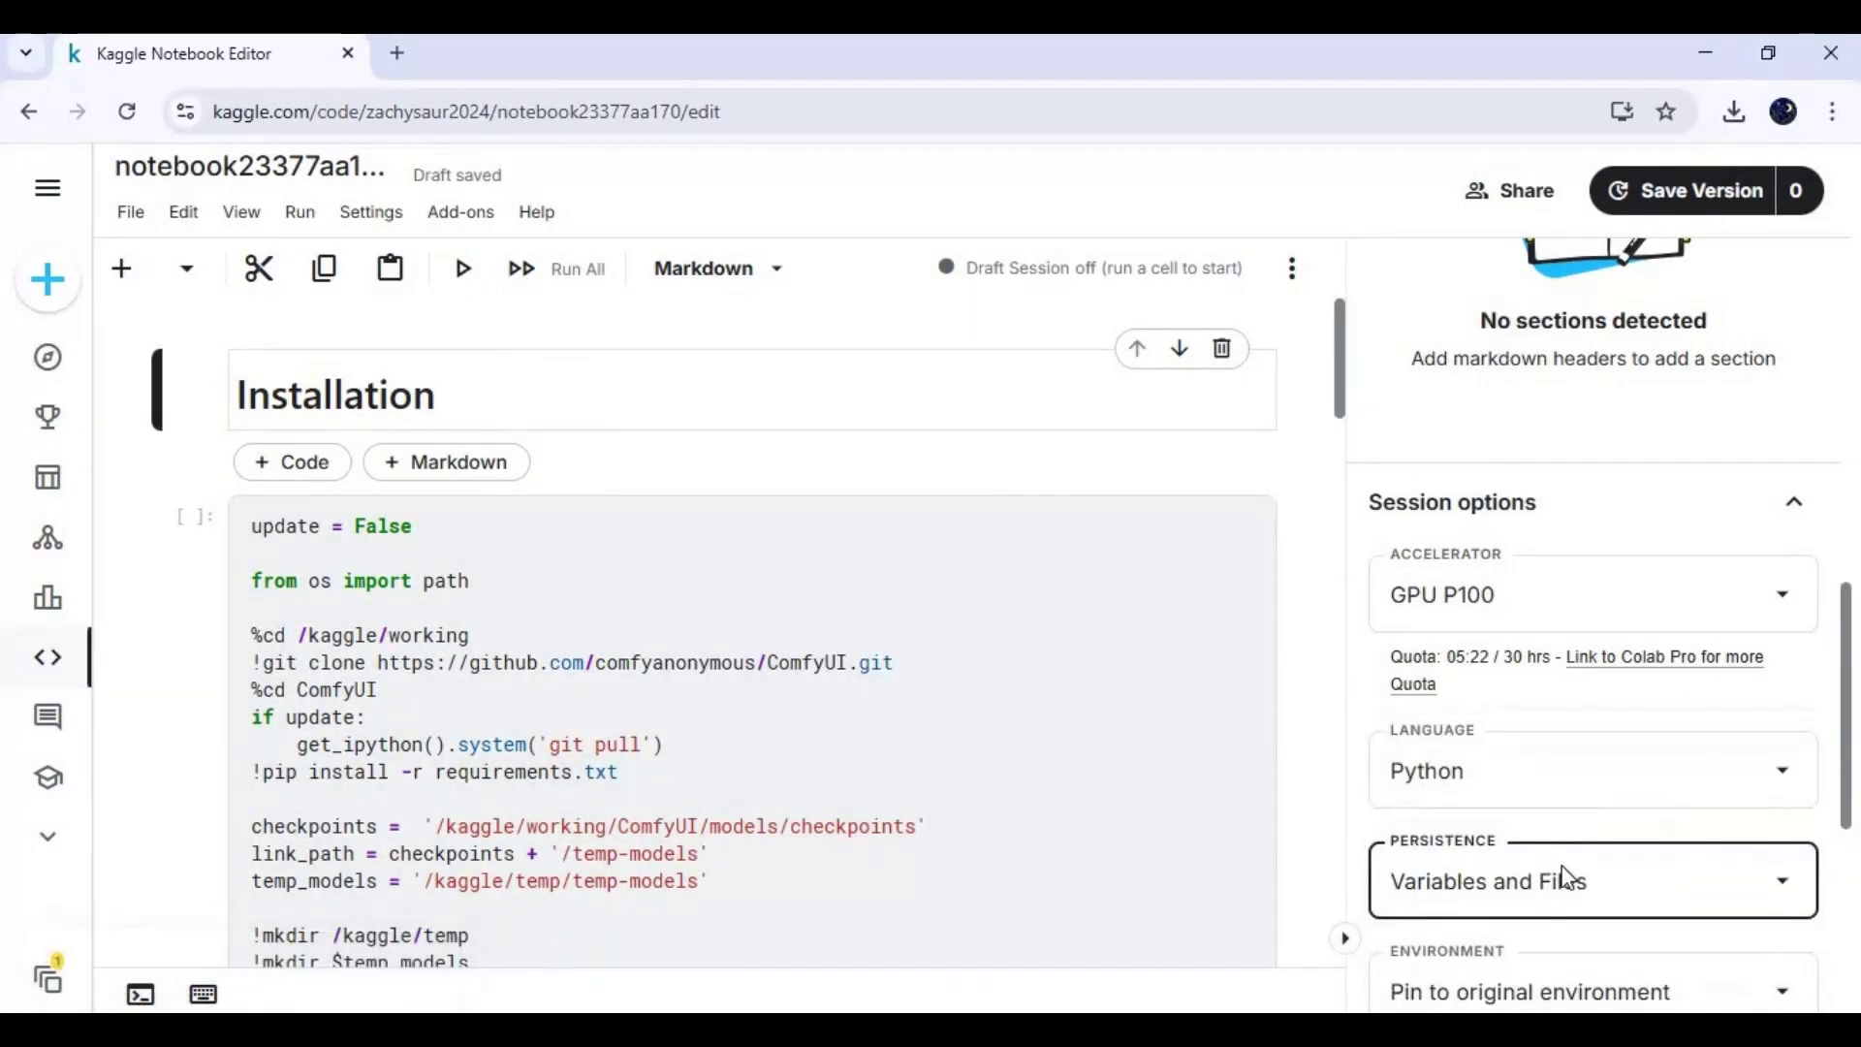
scroll(1554, 877, "down", 4)
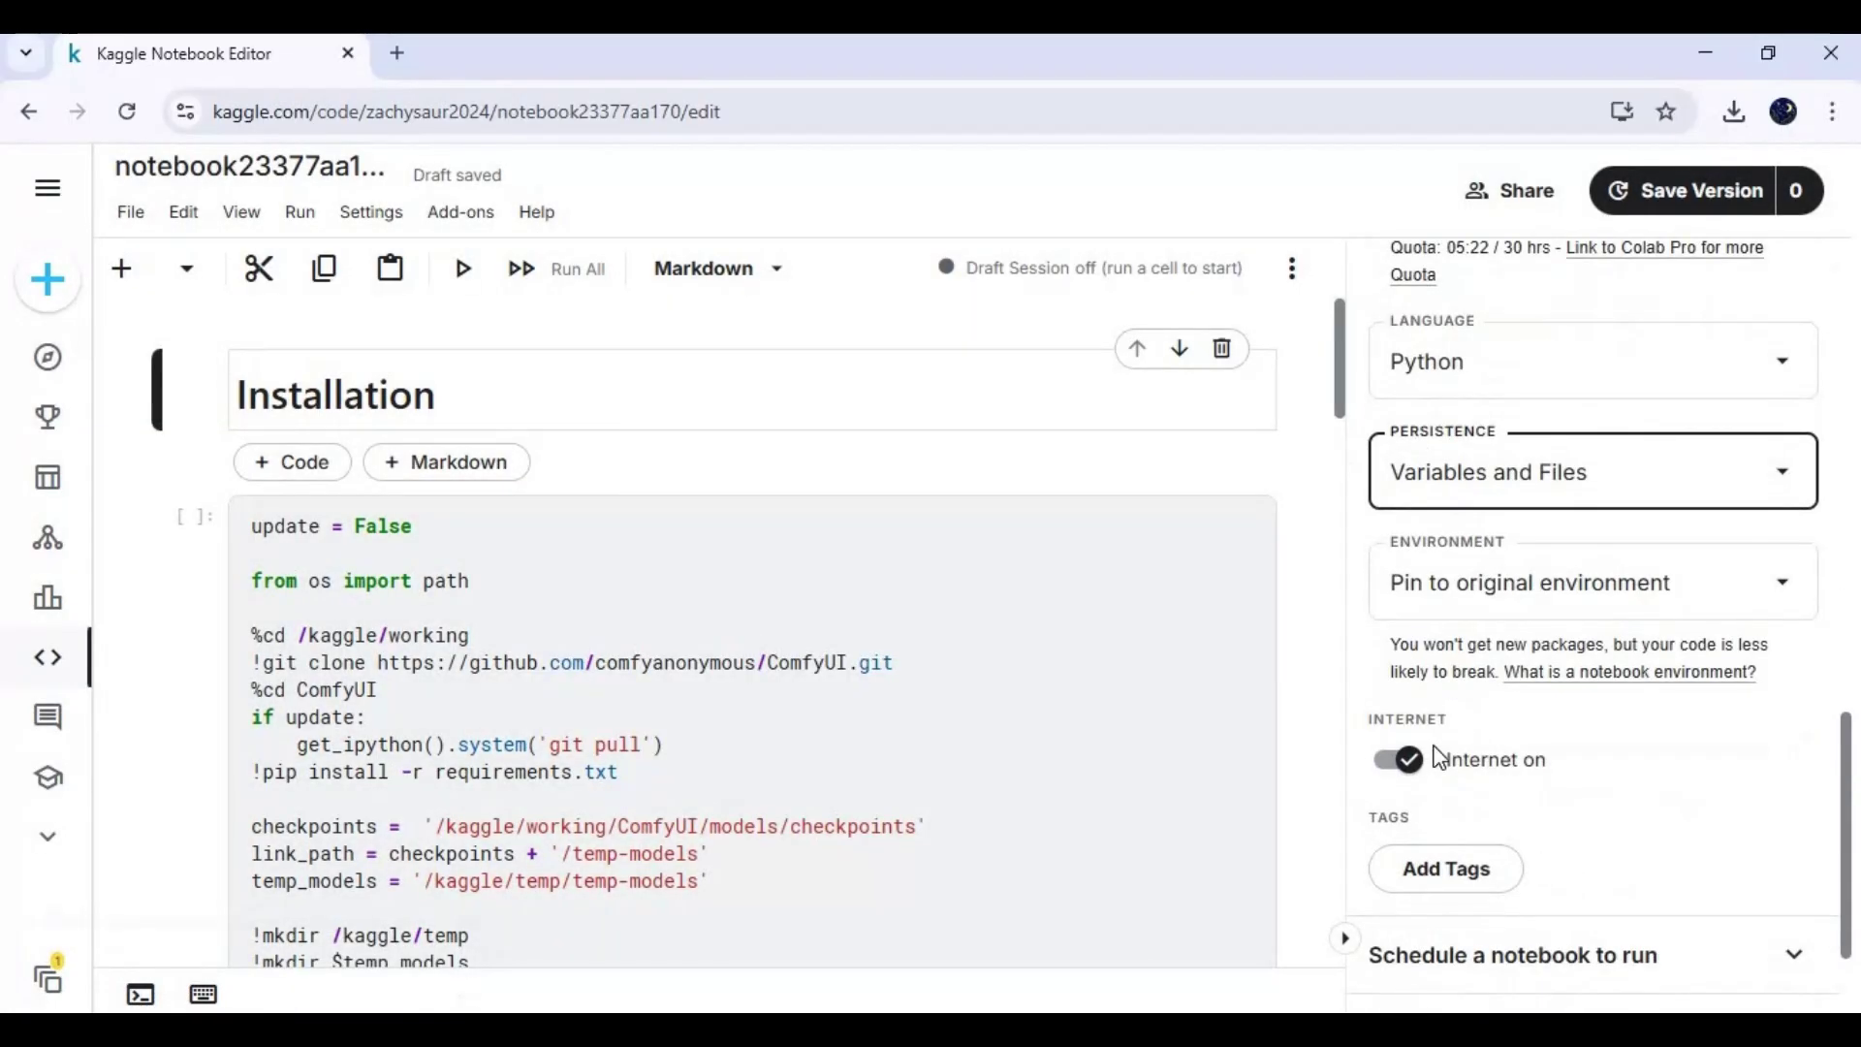
- Start the notebook session and run the Installation code cell
left_click(1293, 268)
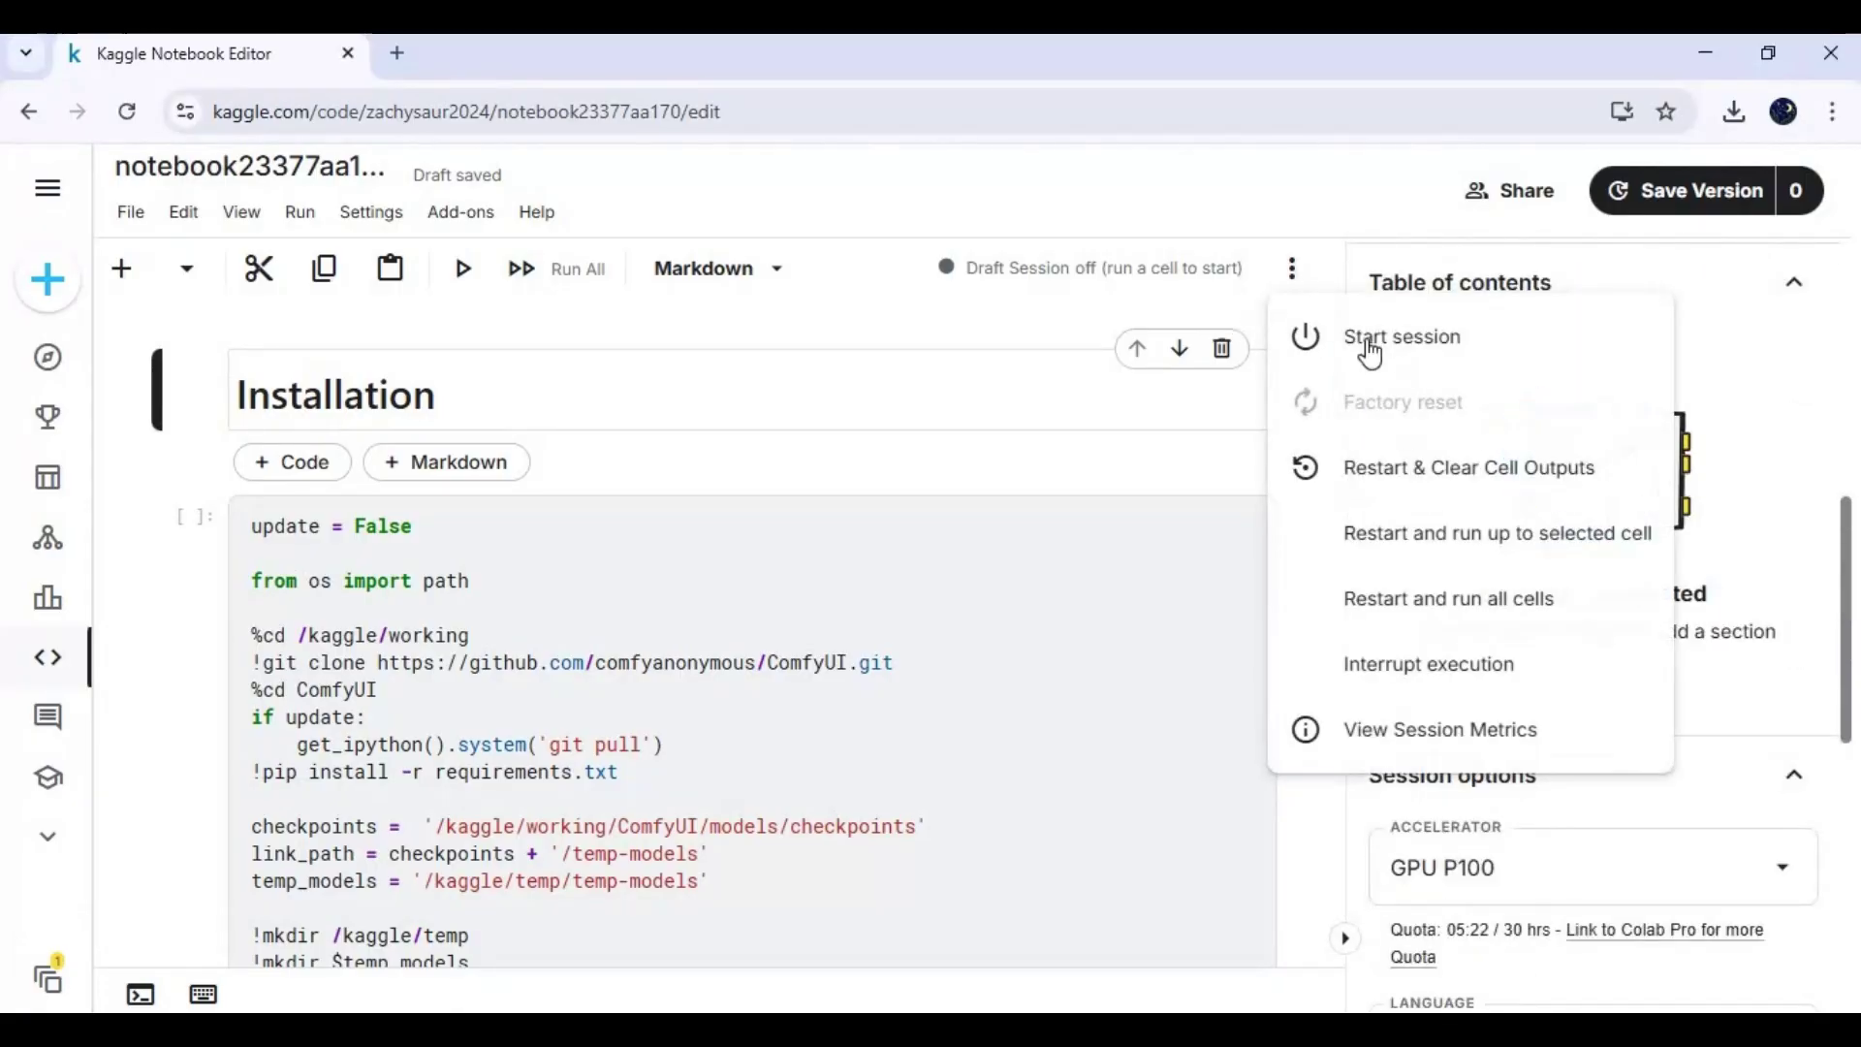
left_click(1370, 354)
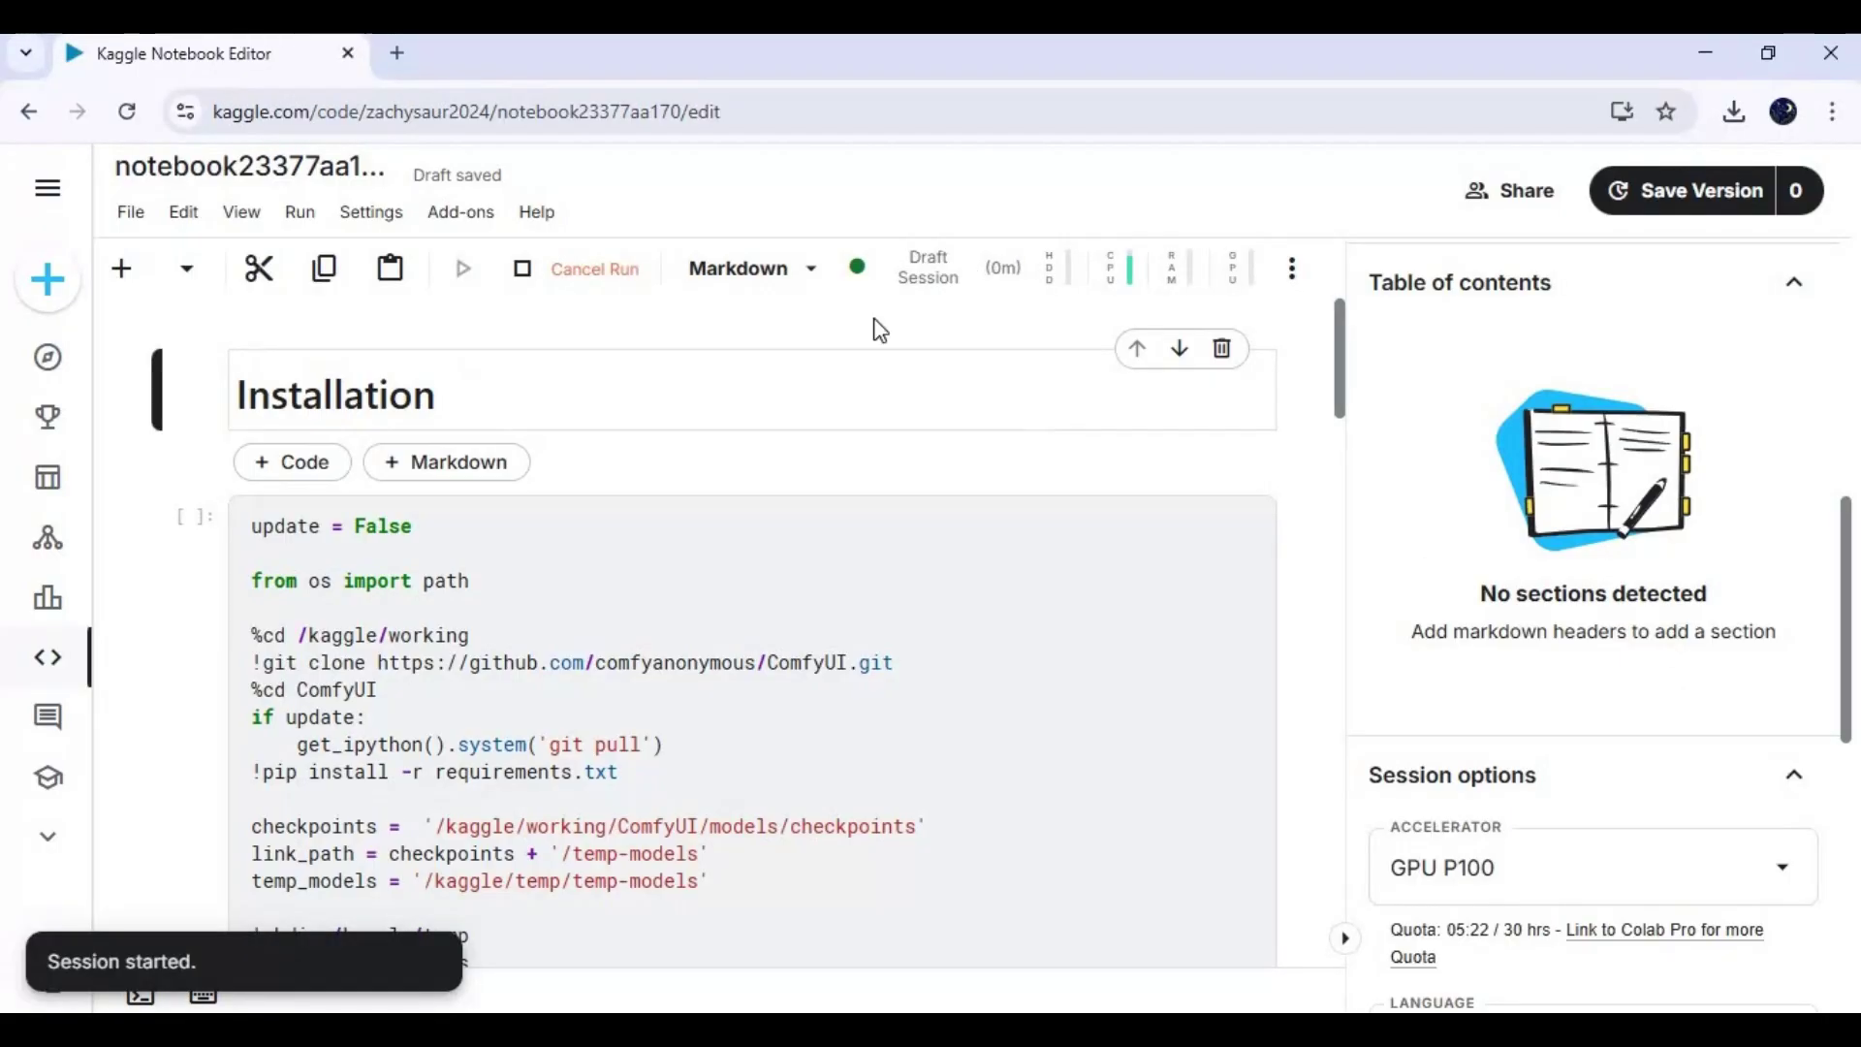
scroll(427, 543, "down", 1)
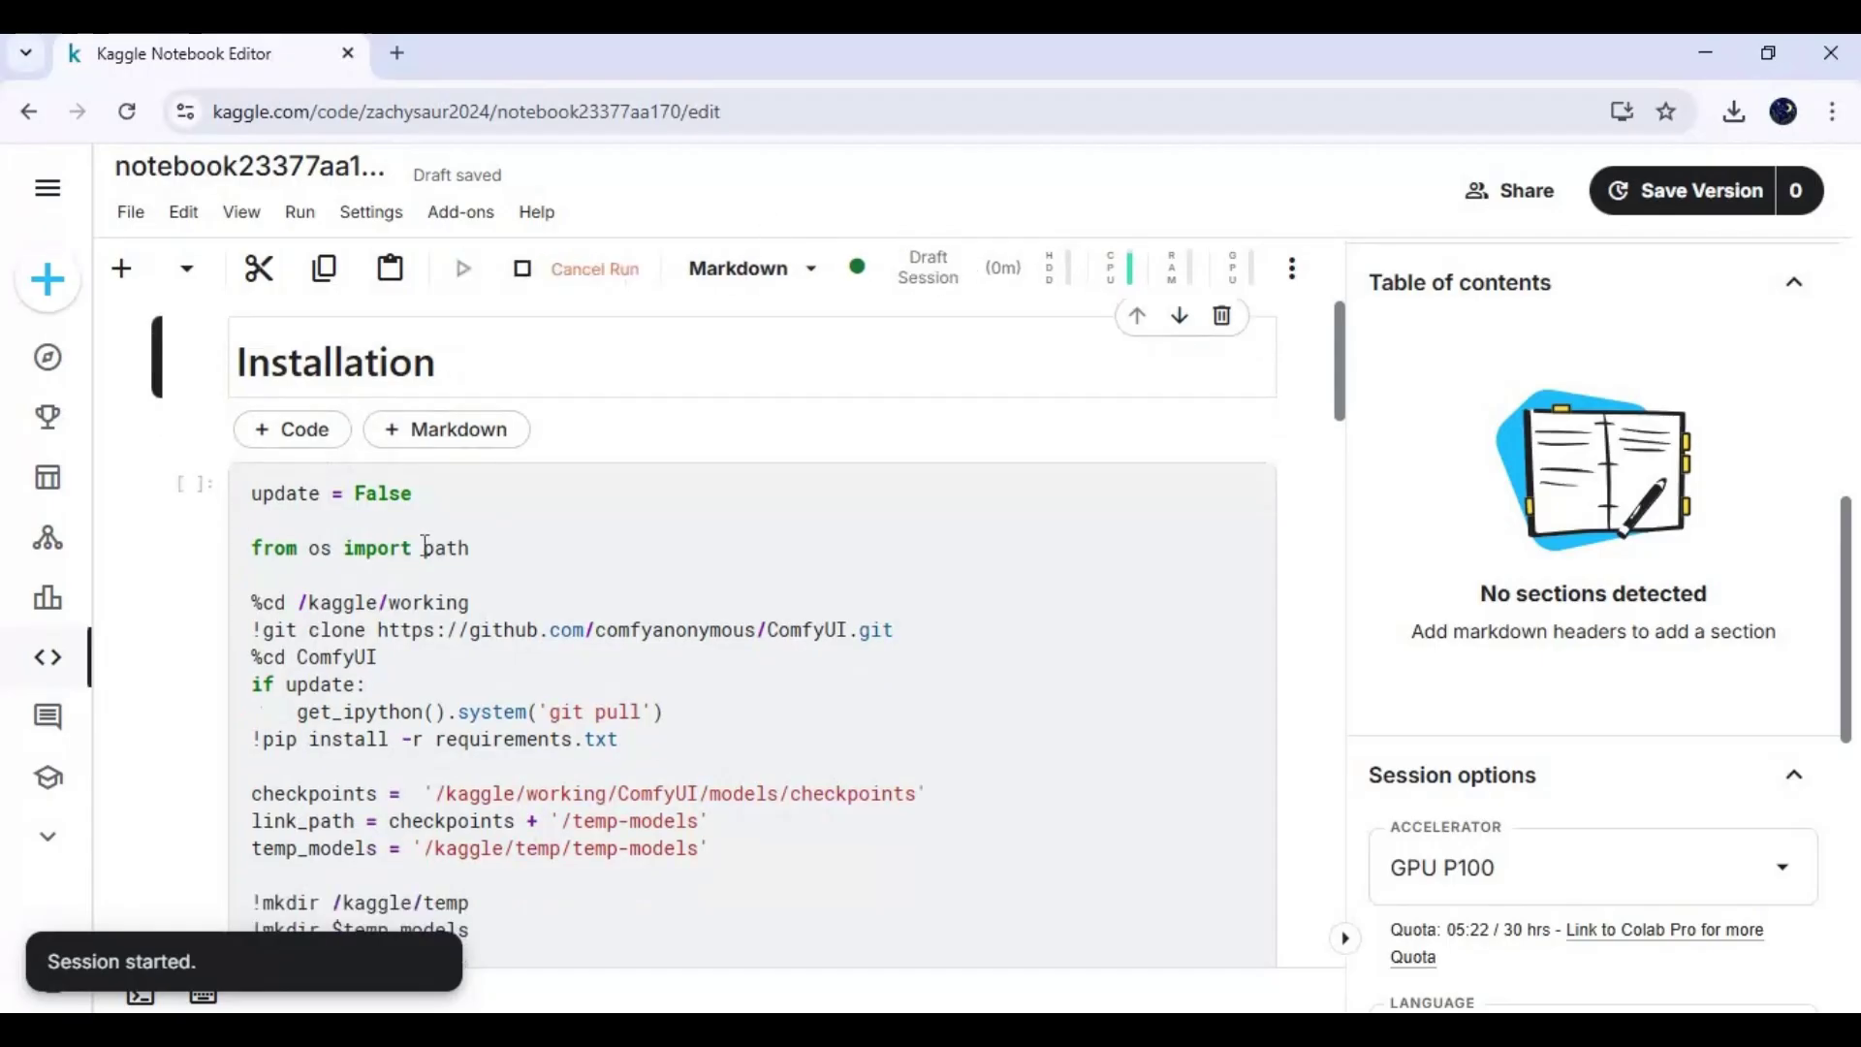
scroll(427, 546, "down", 1)
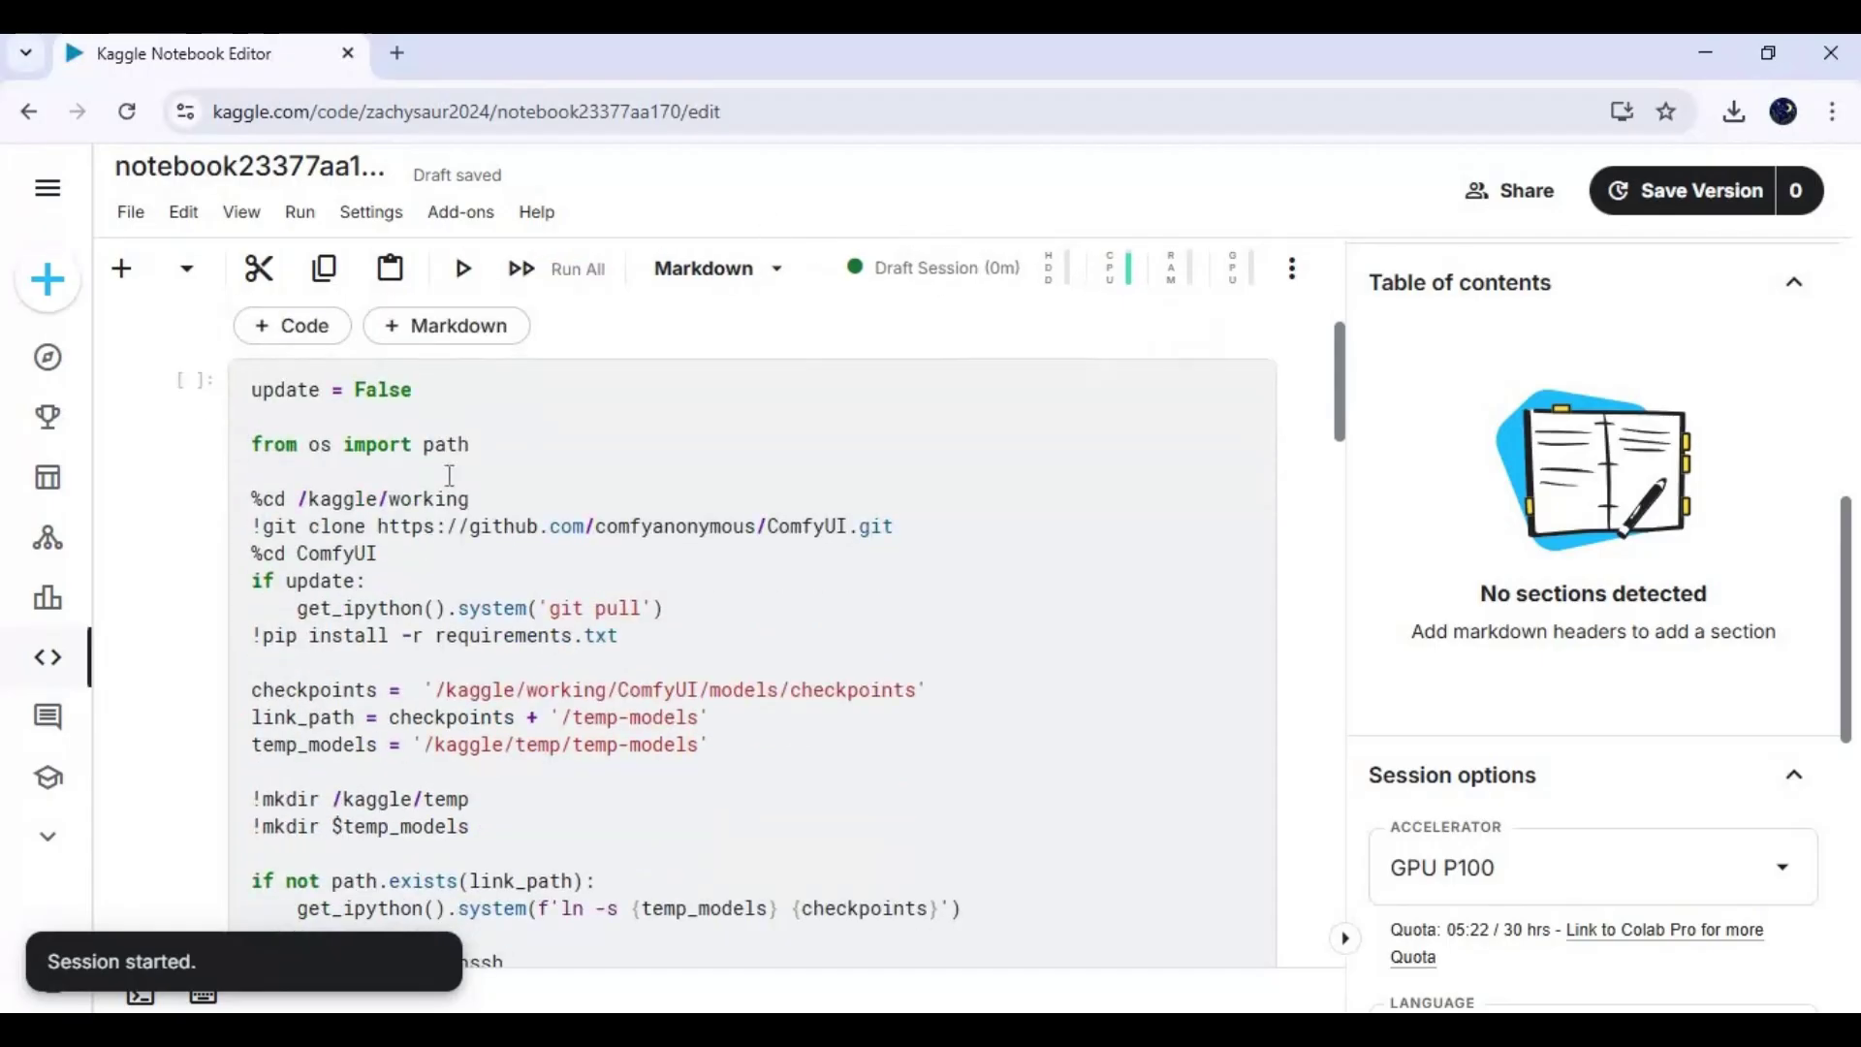
left_click(198, 400)
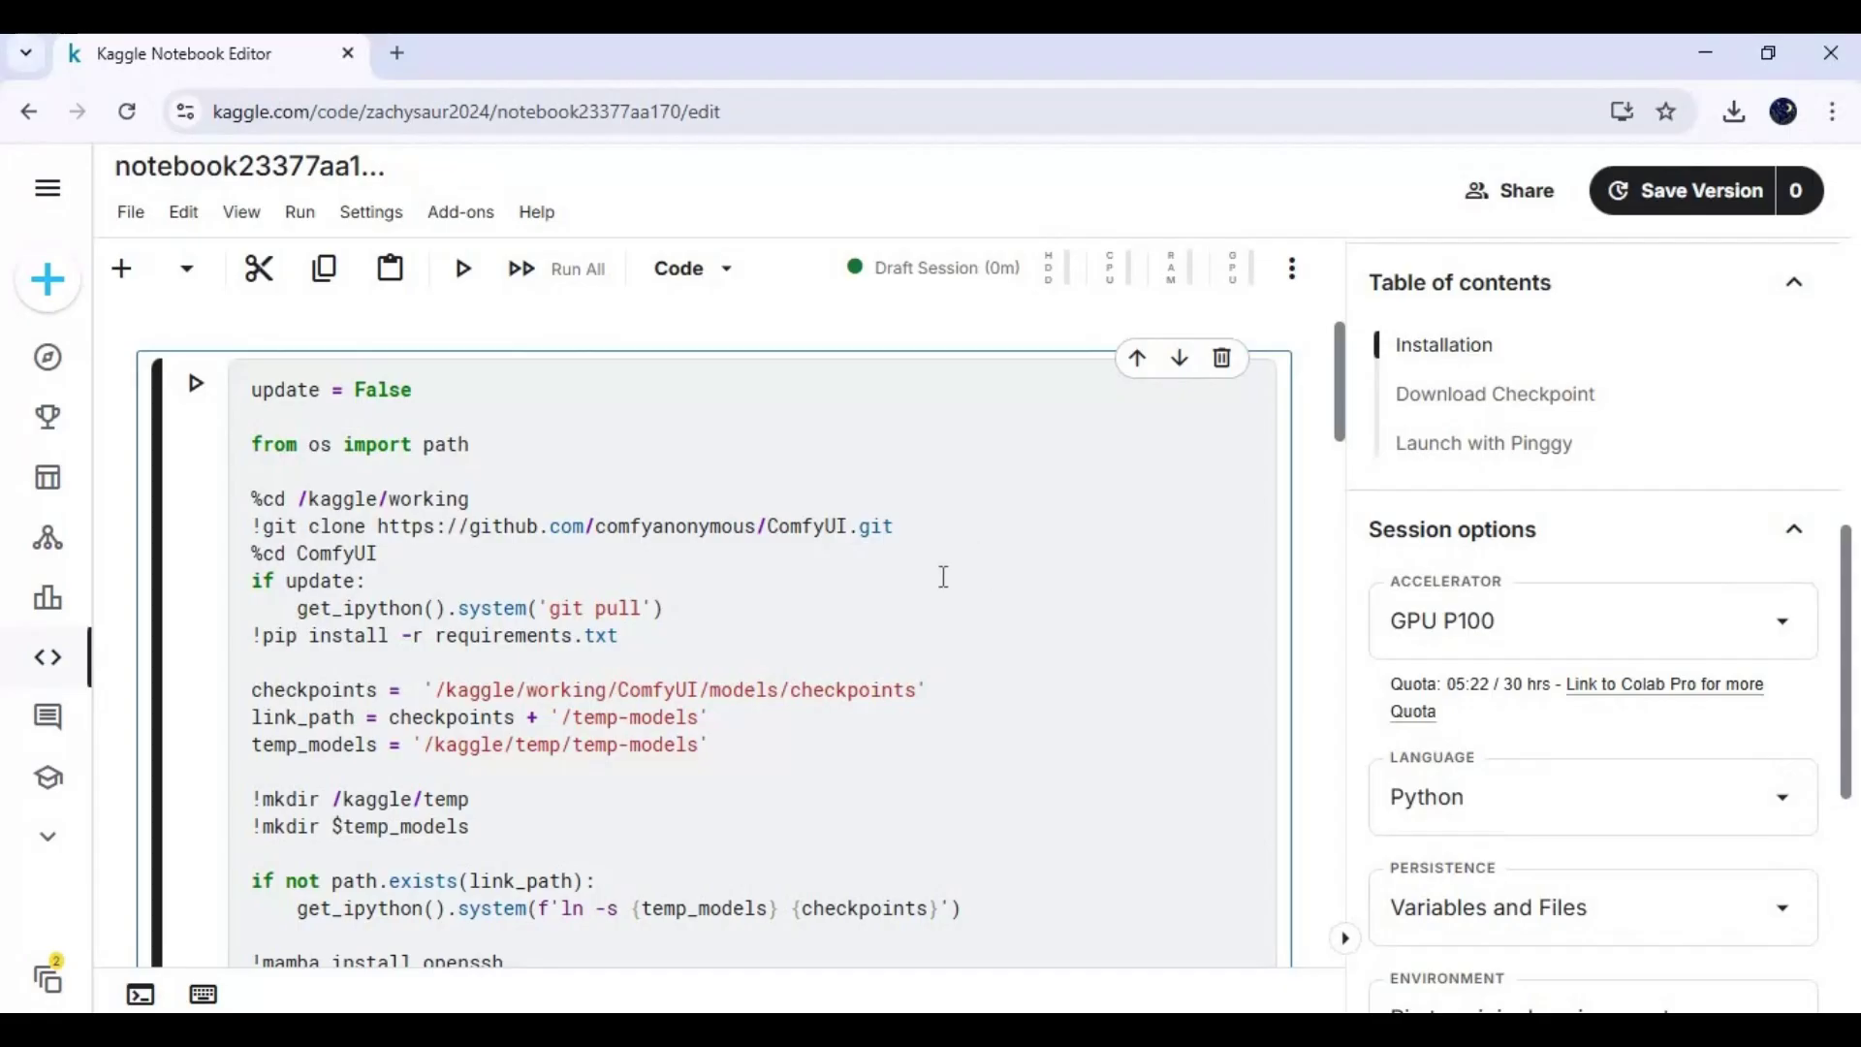
key("shift+Return")
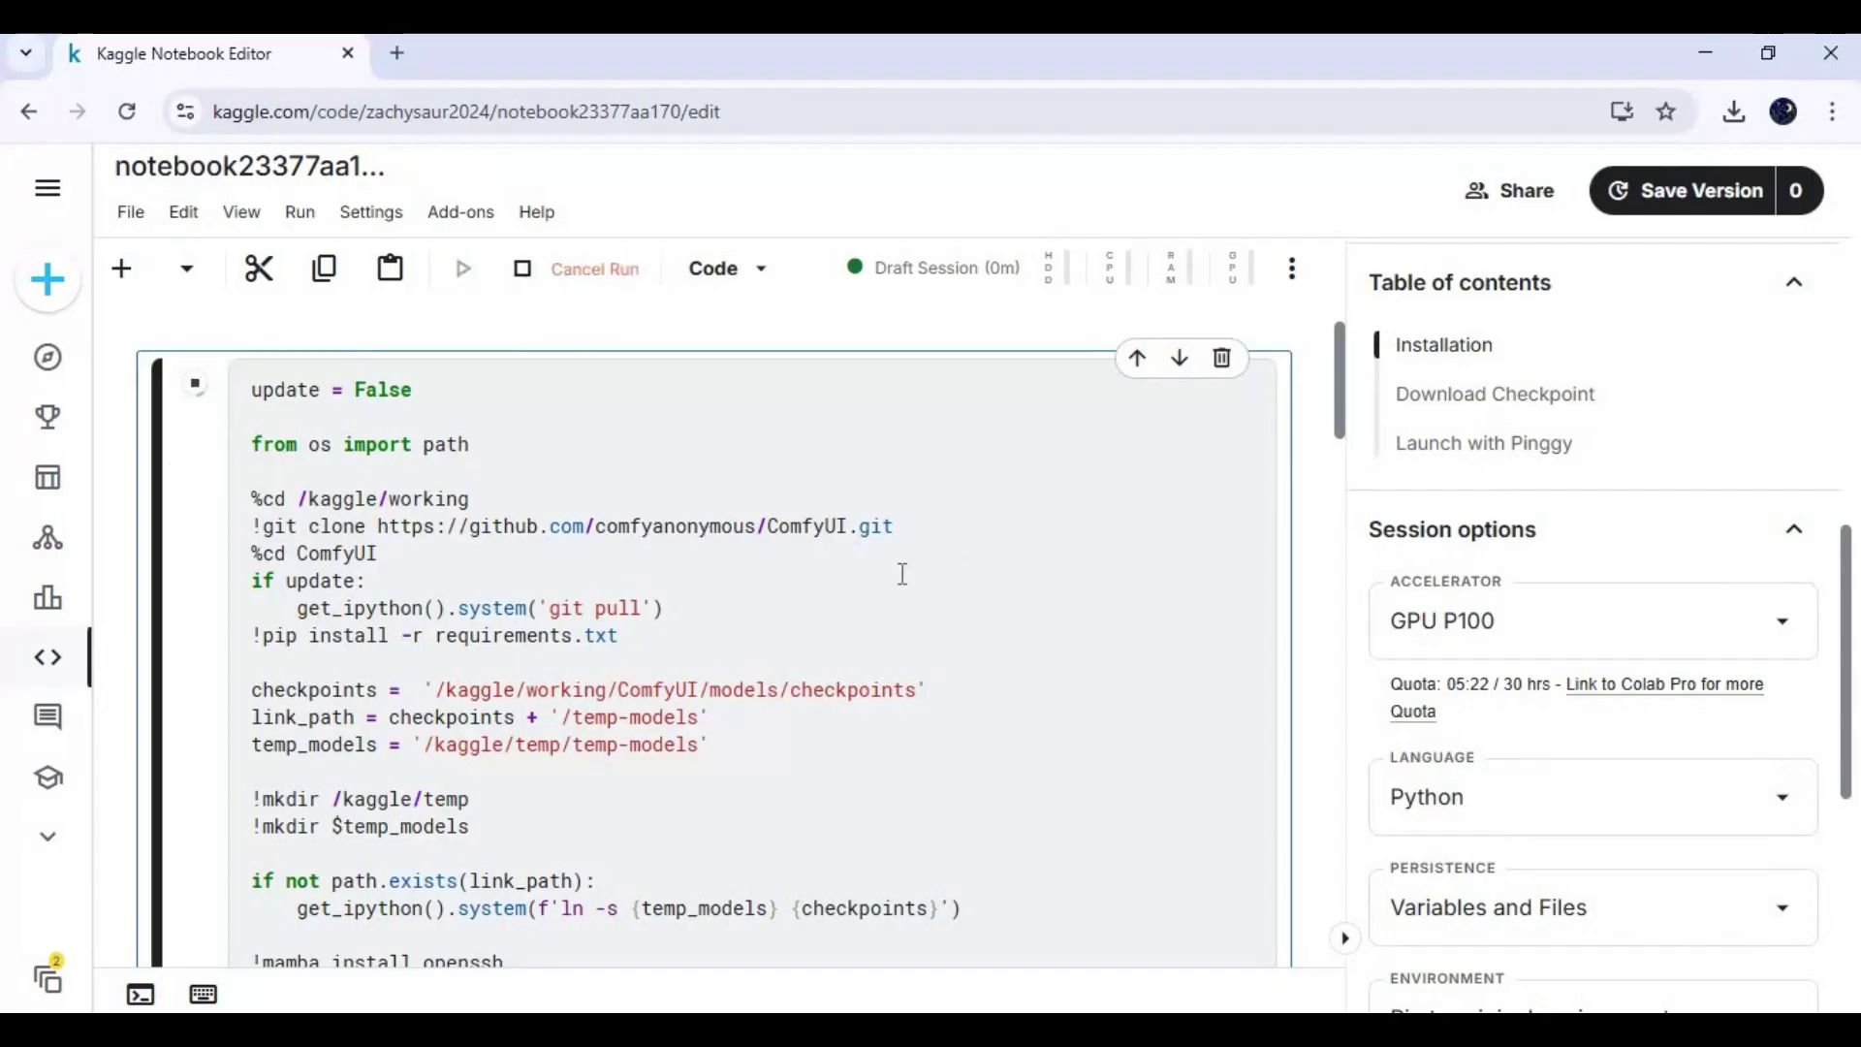
- Follow the pip and git clone output down to the Download Checkpoint heading until installation finishes
scroll(930, 578, "down", 4)
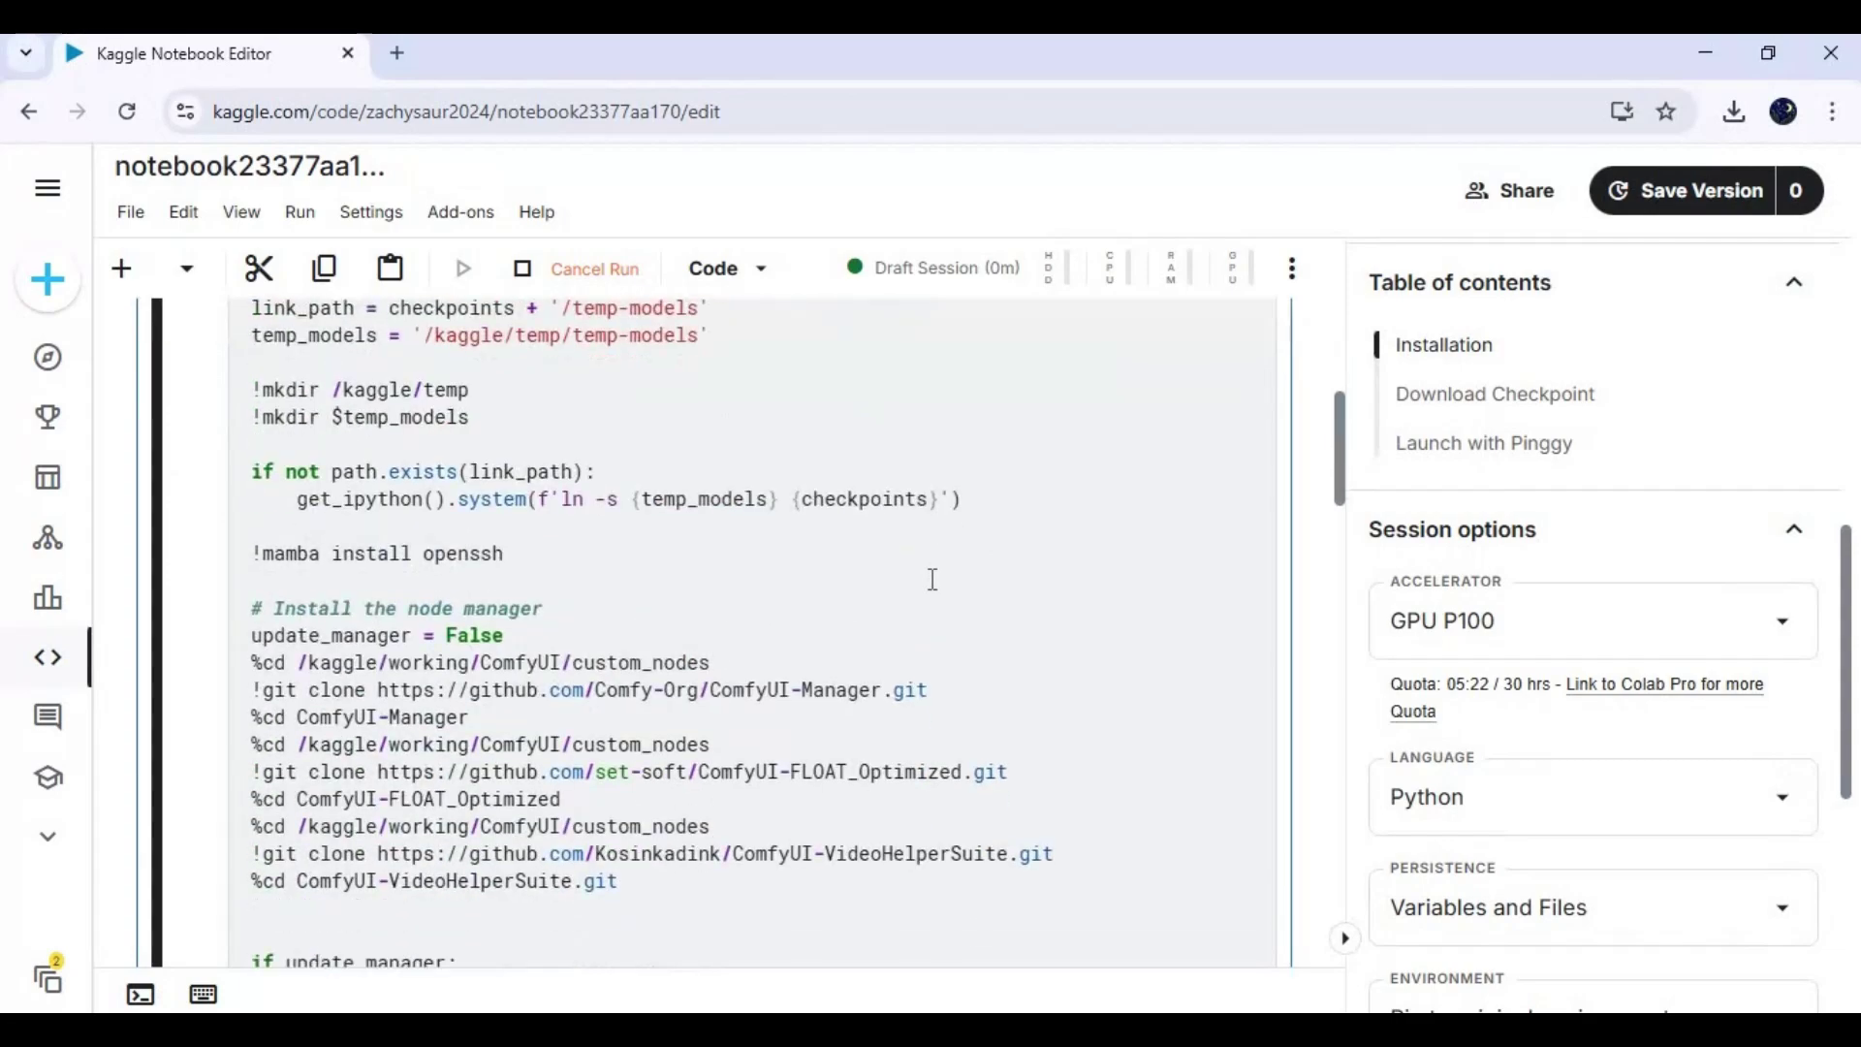
scroll(934, 580, "down", 2)
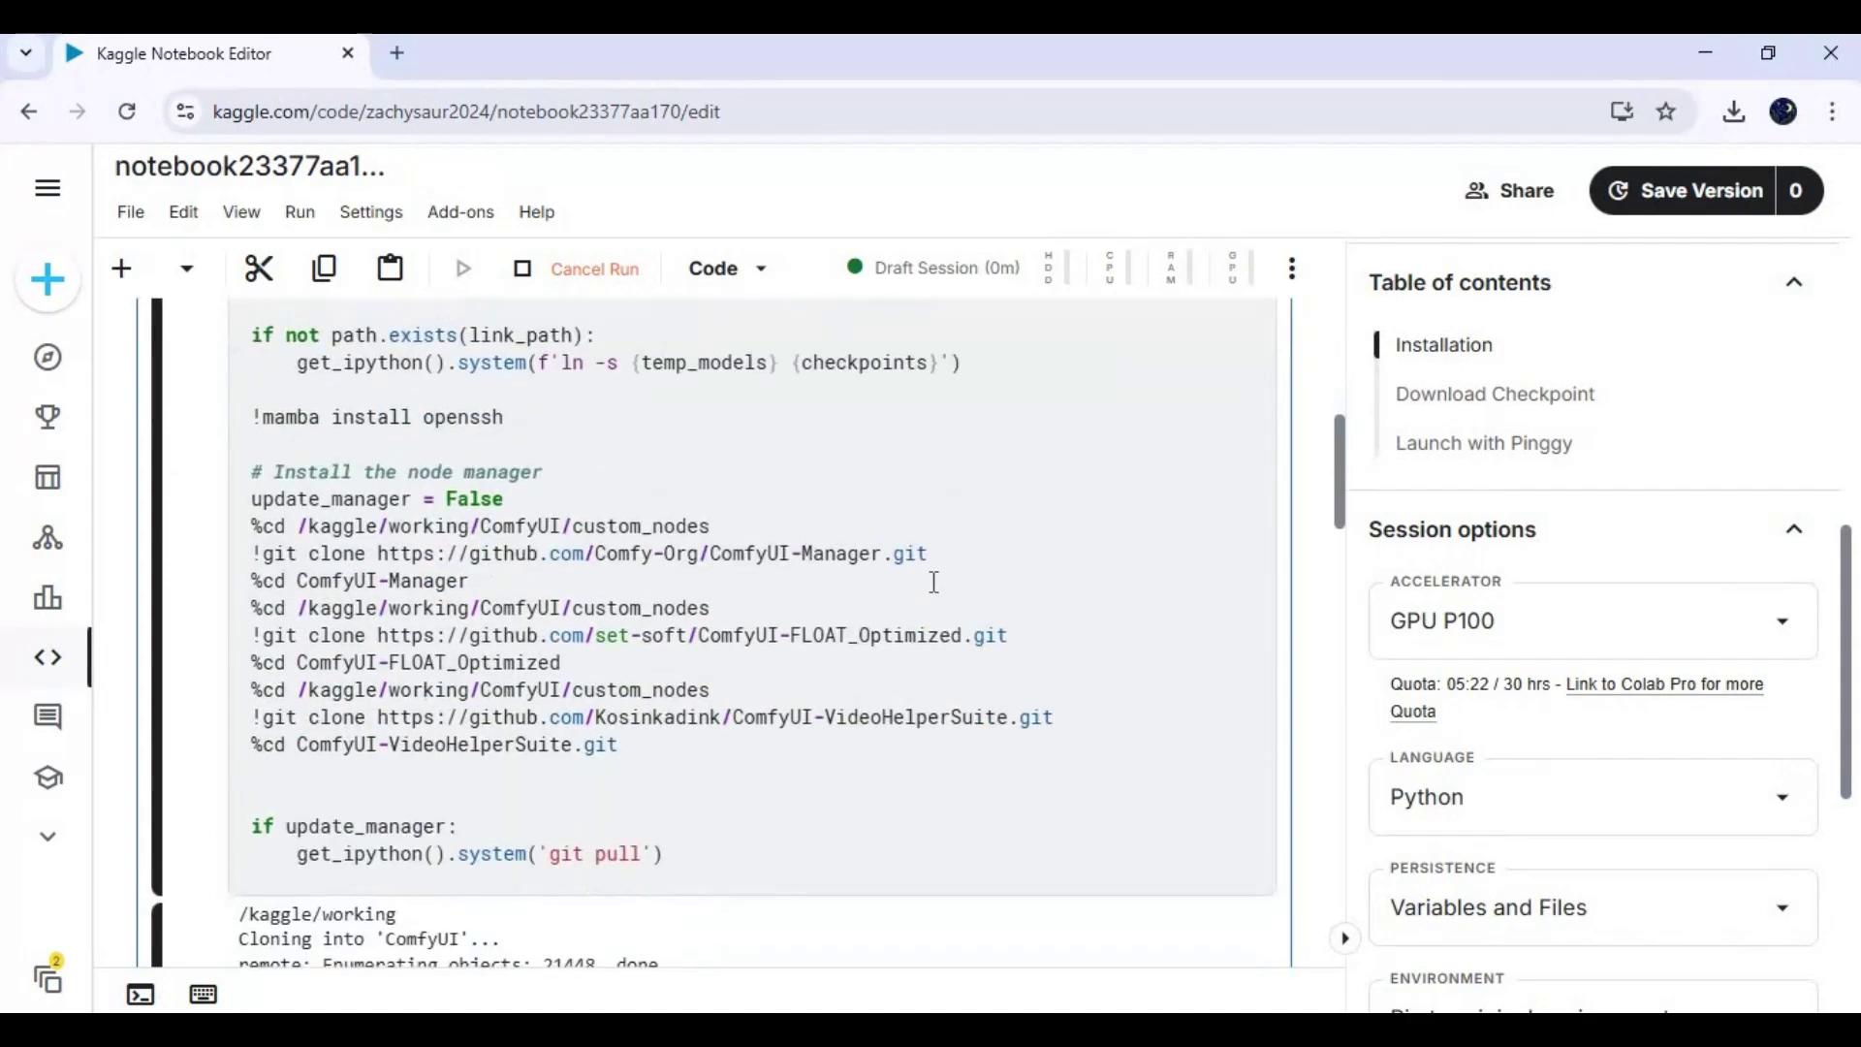
scroll(945, 587, "down", 4)
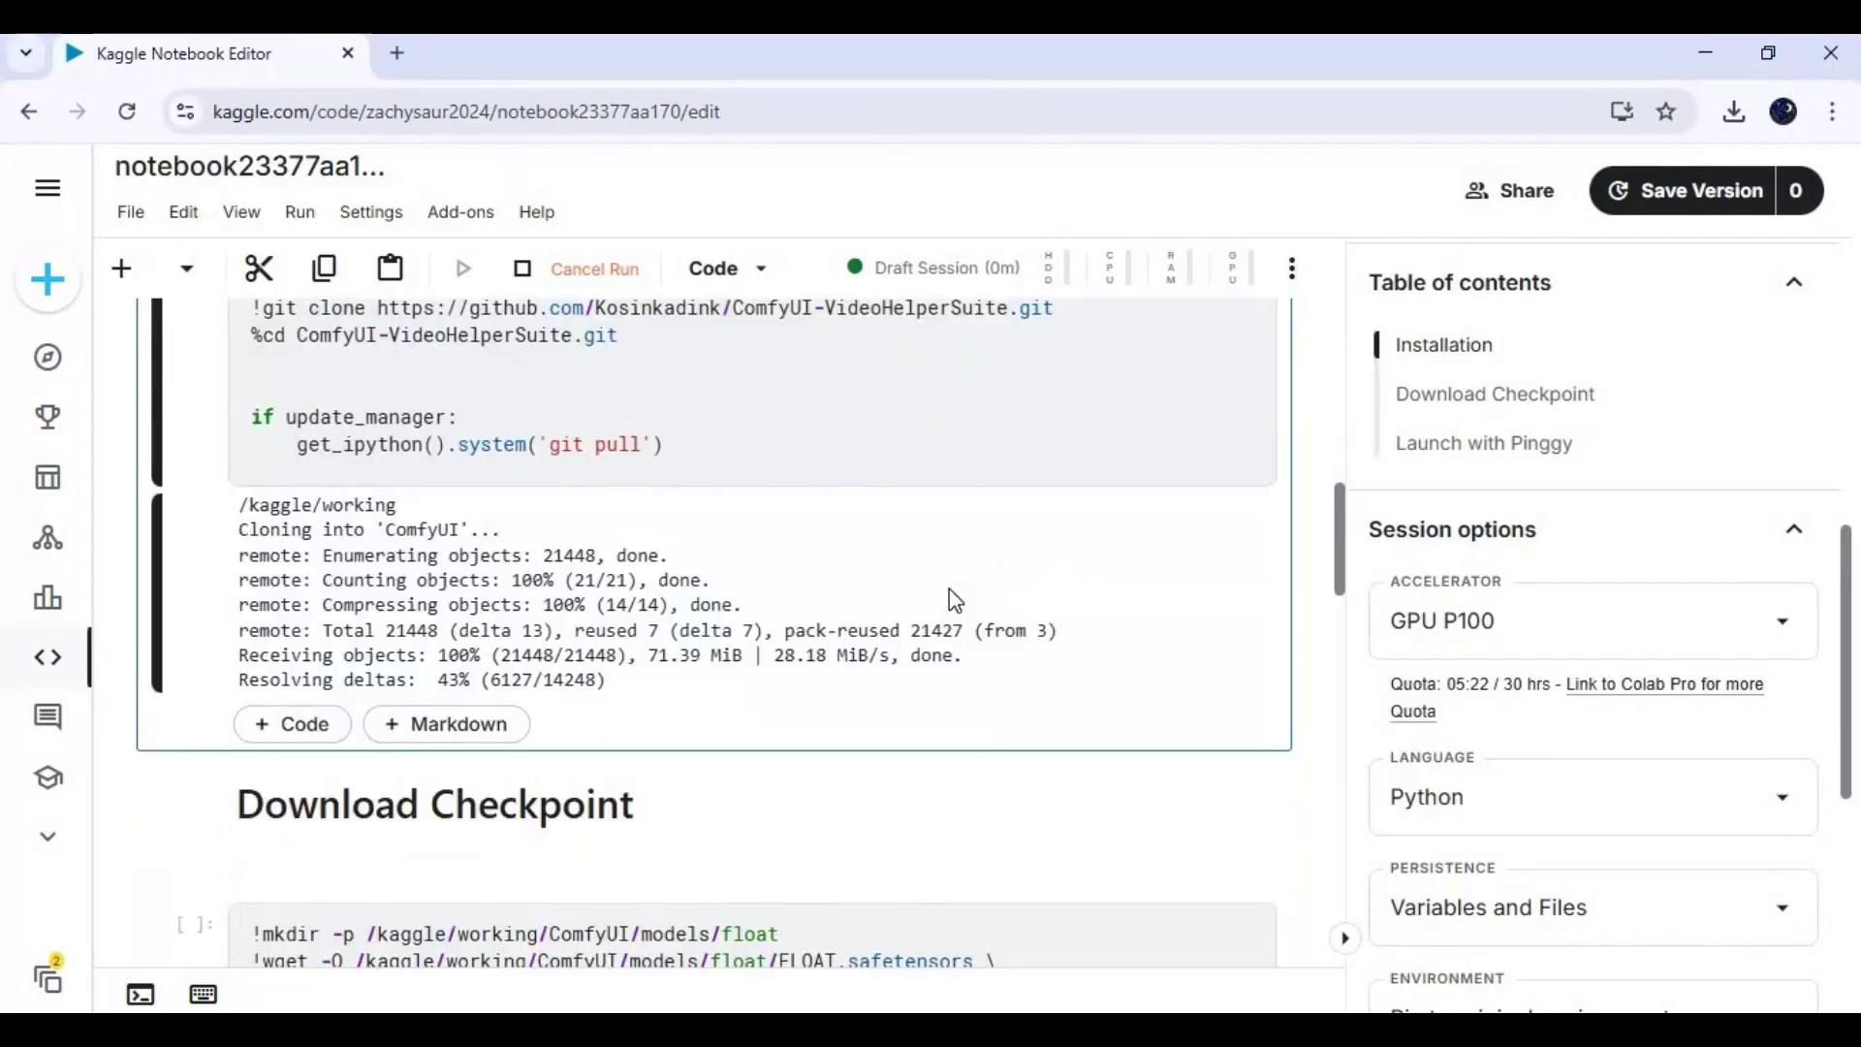
scroll(926, 591, "down", 10)
scroll(926, 591, "down", 10)
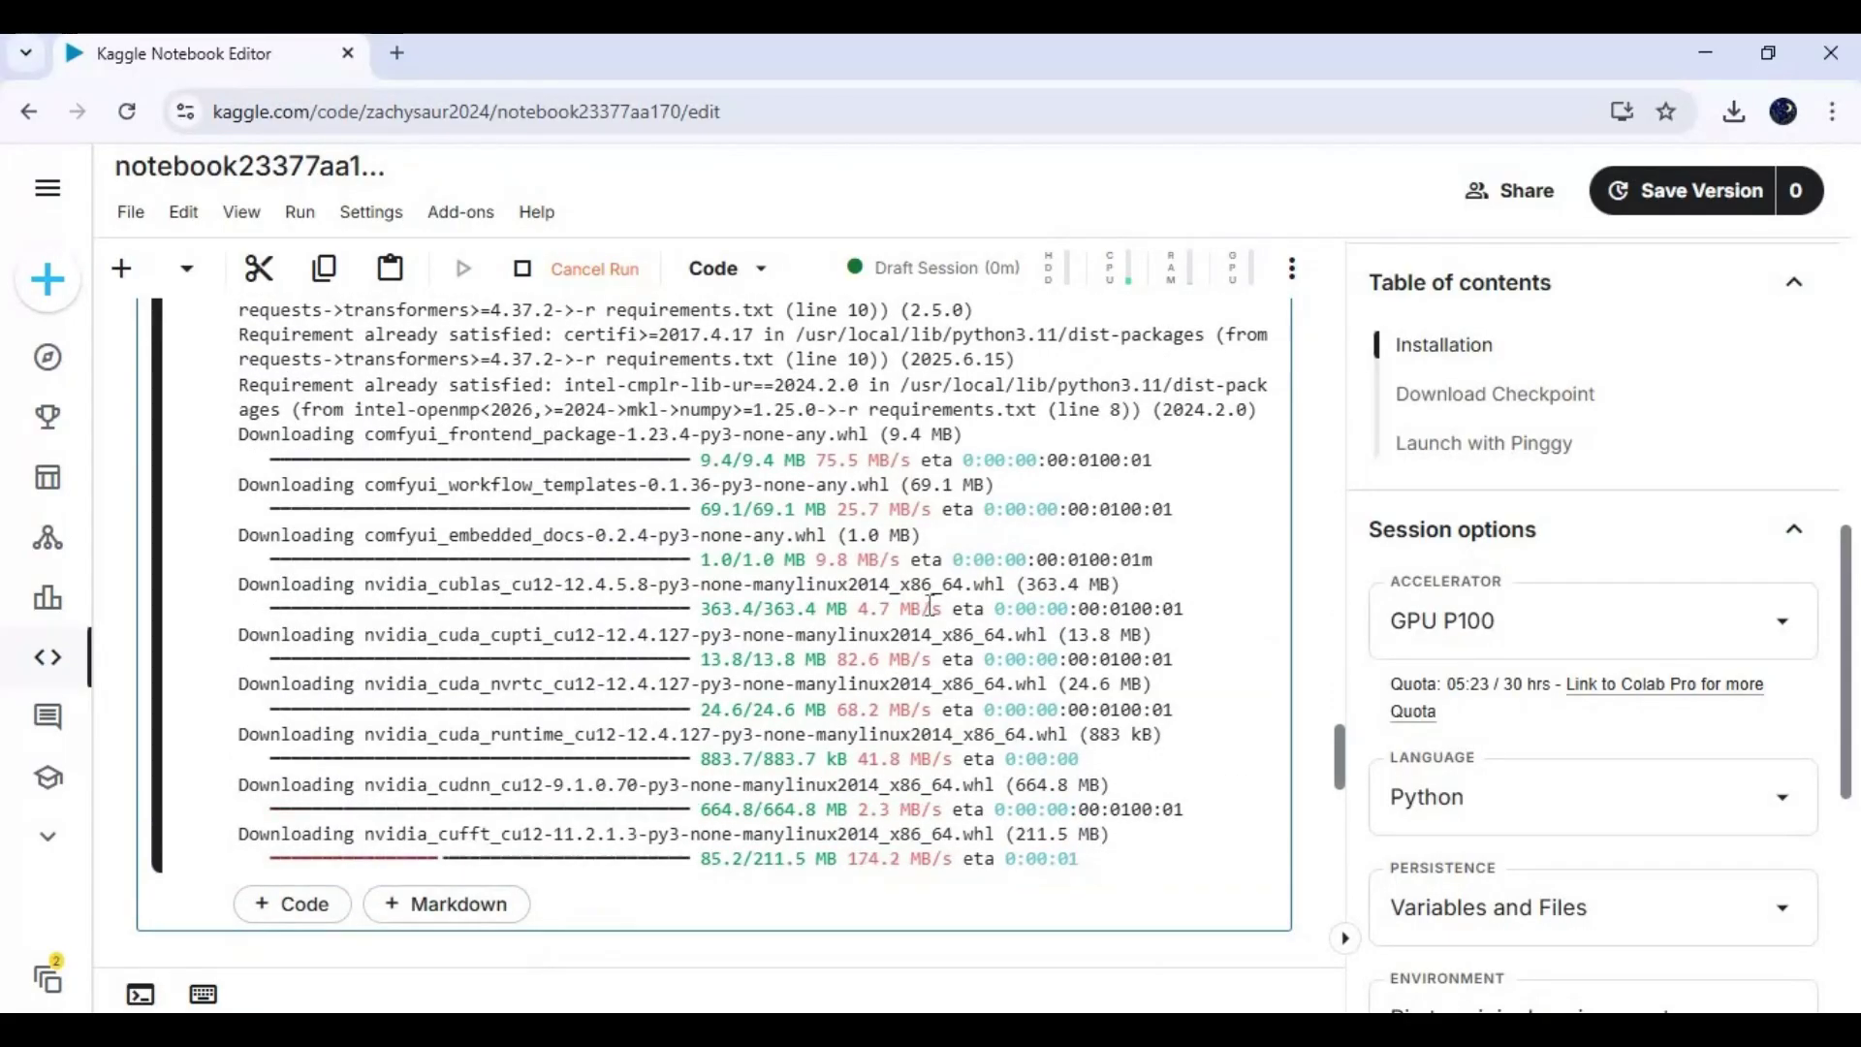
scroll(916, 597, "down", 5)
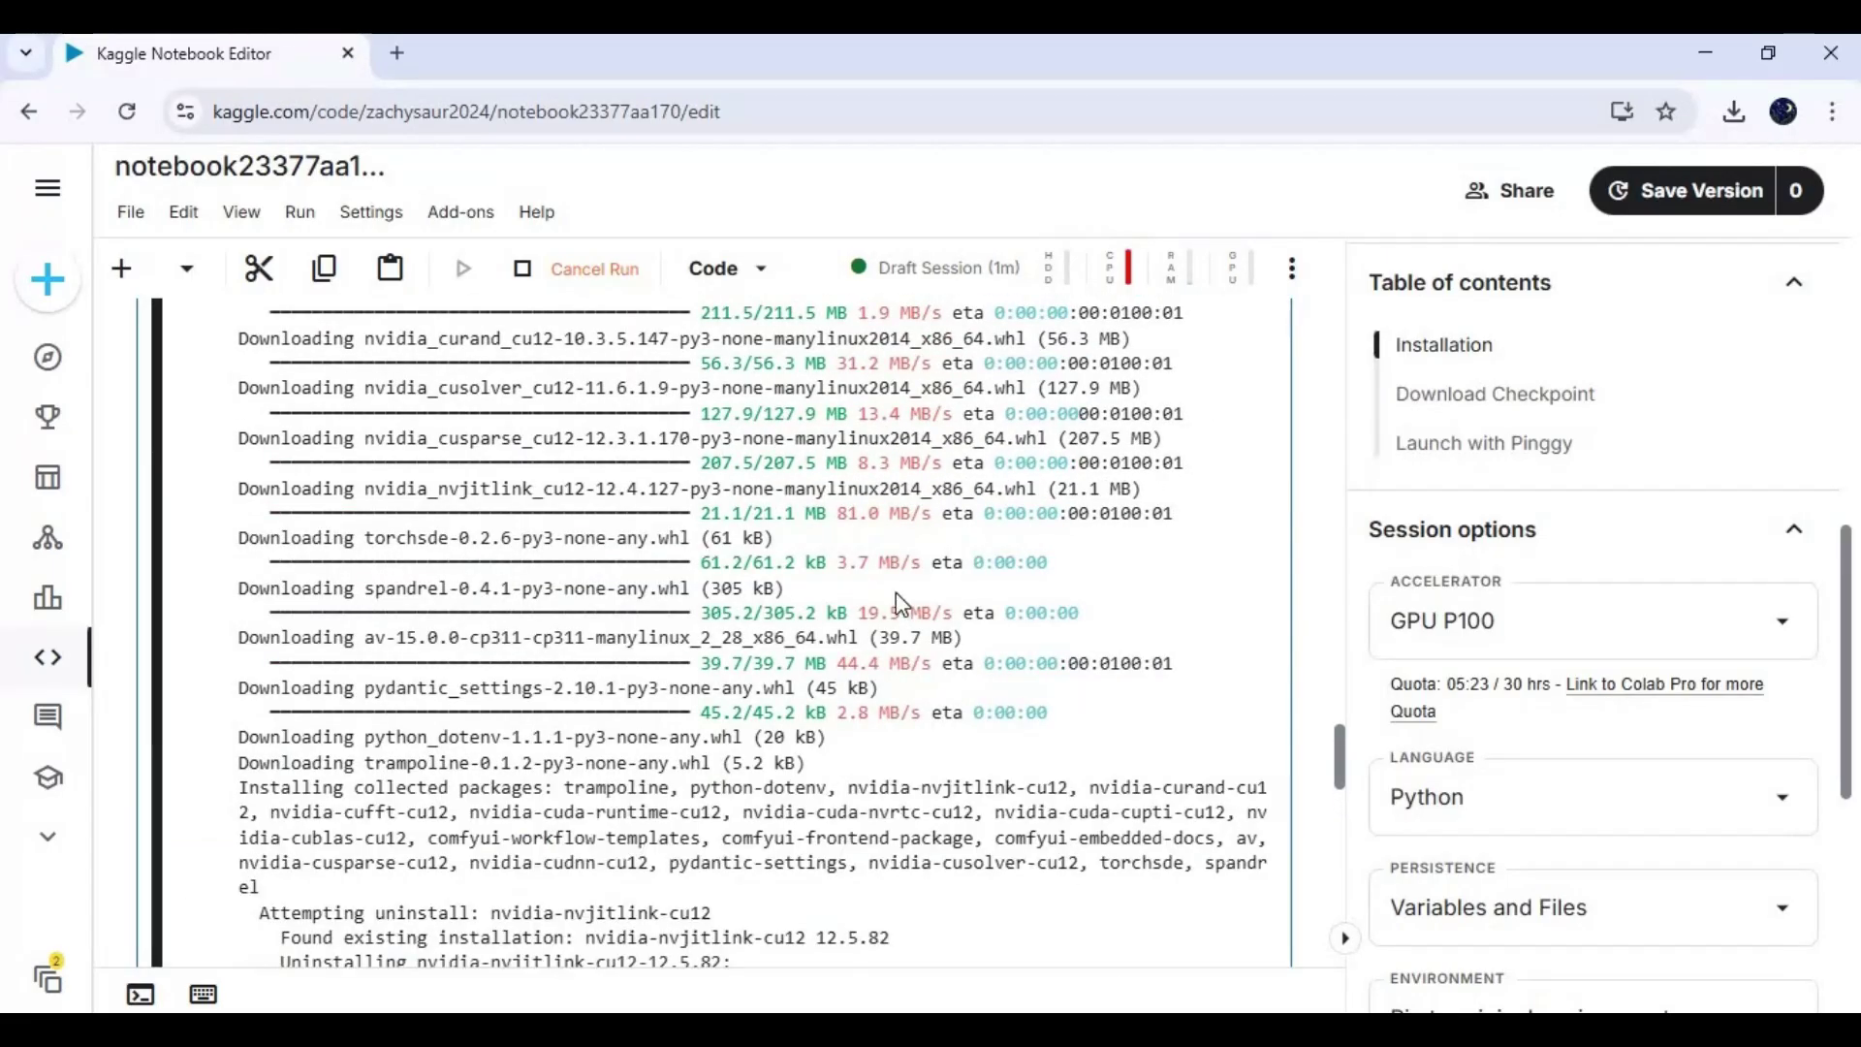
scroll(896, 591, "down", 6)
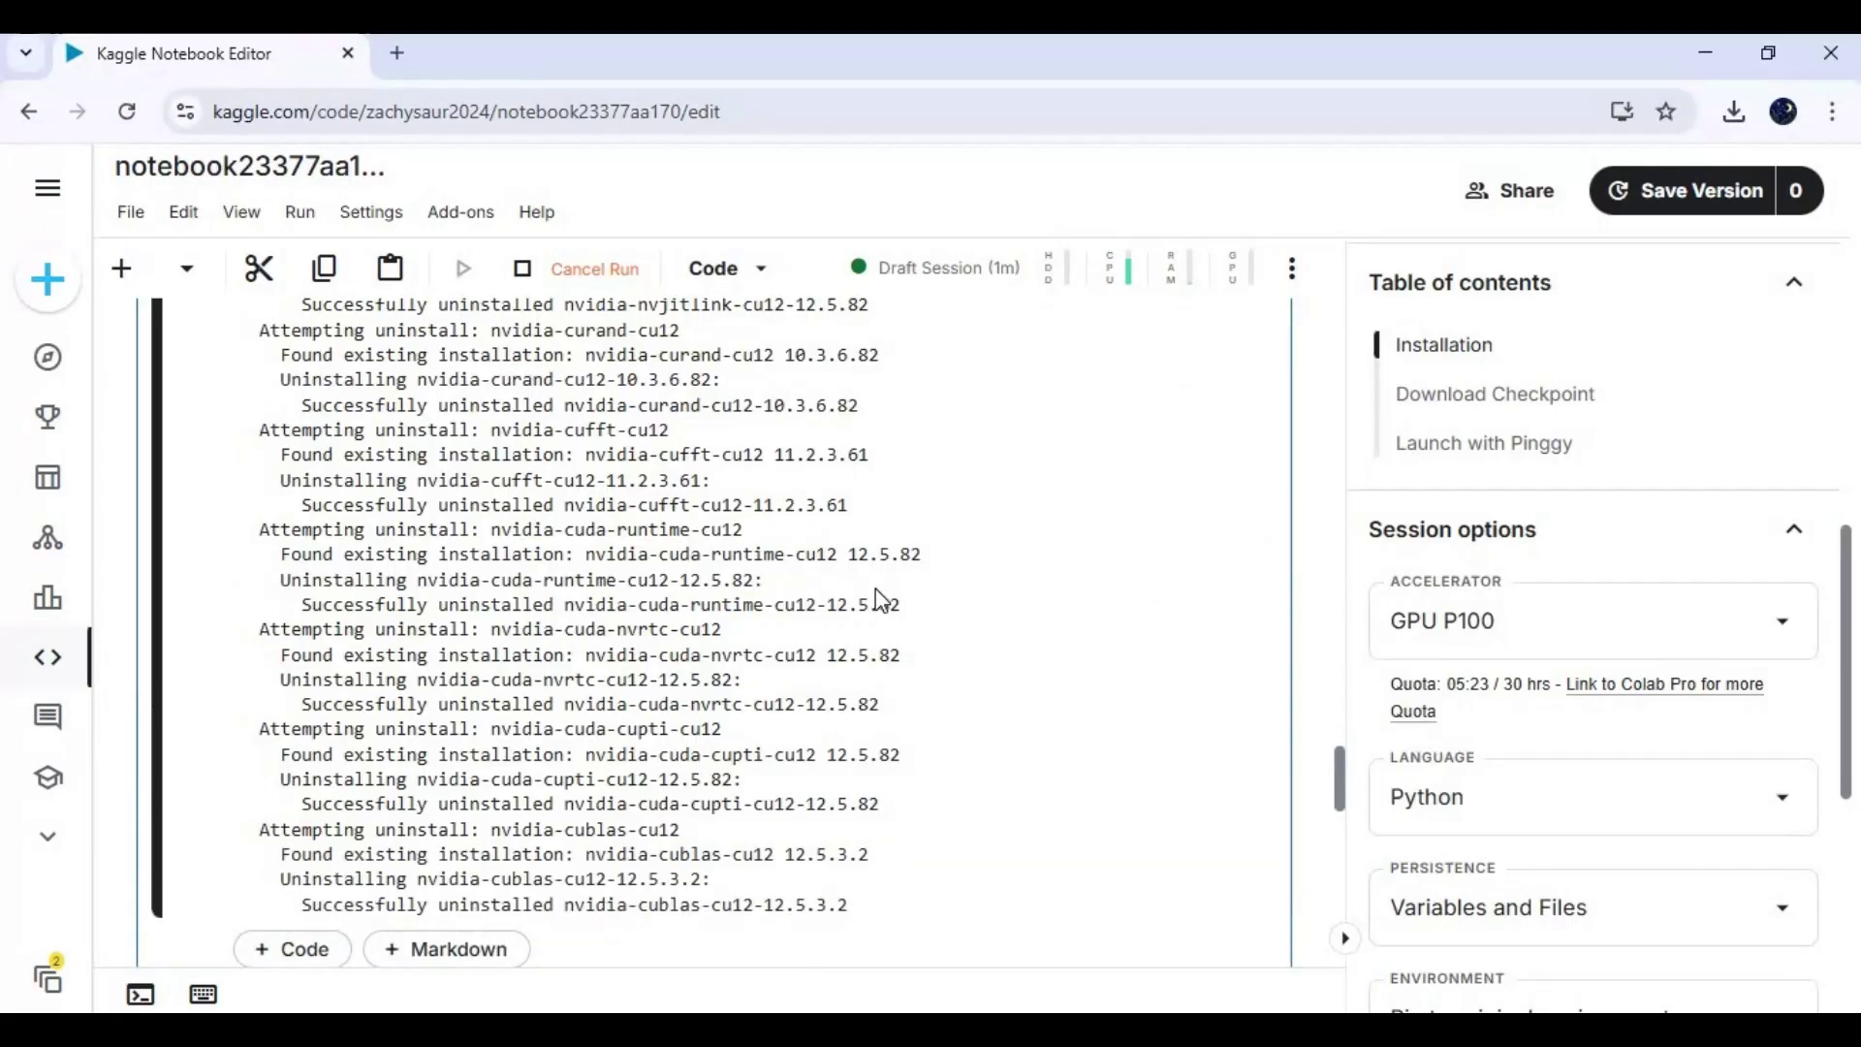
scroll(884, 595, "down", 3)
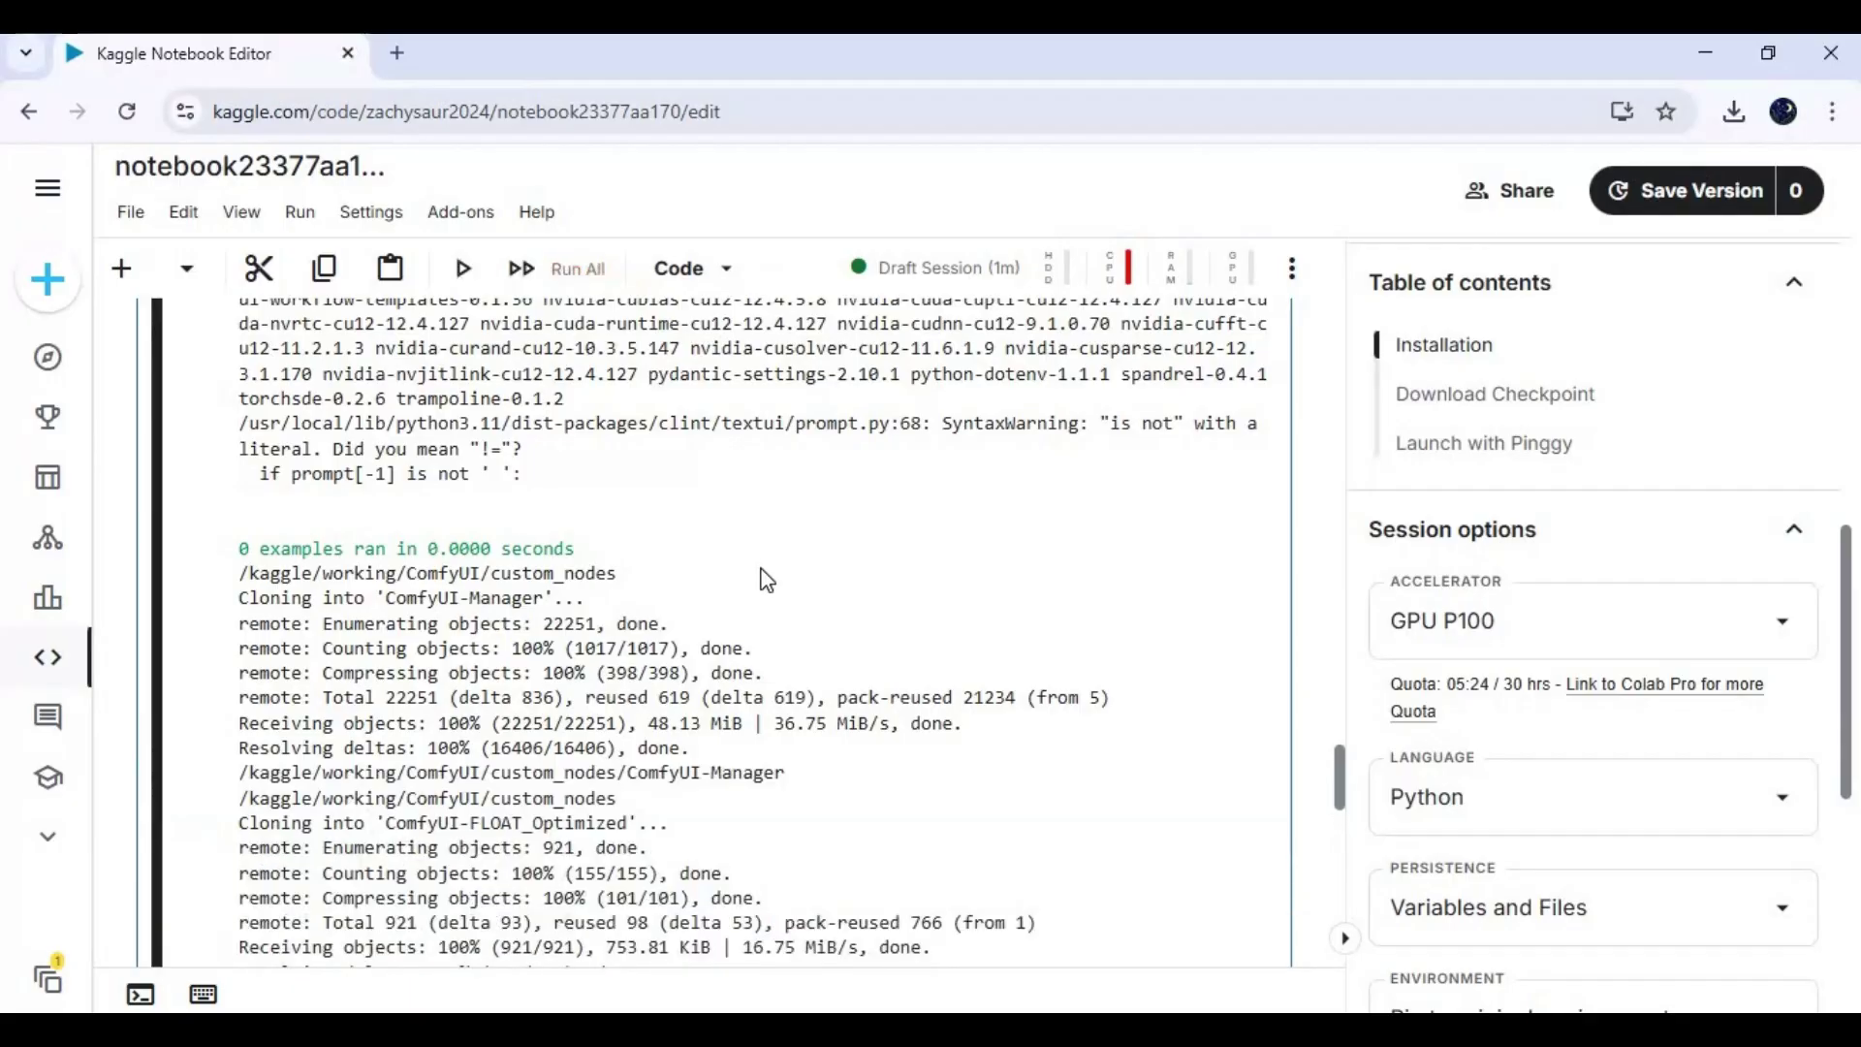
scroll(762, 572, "down", 6)
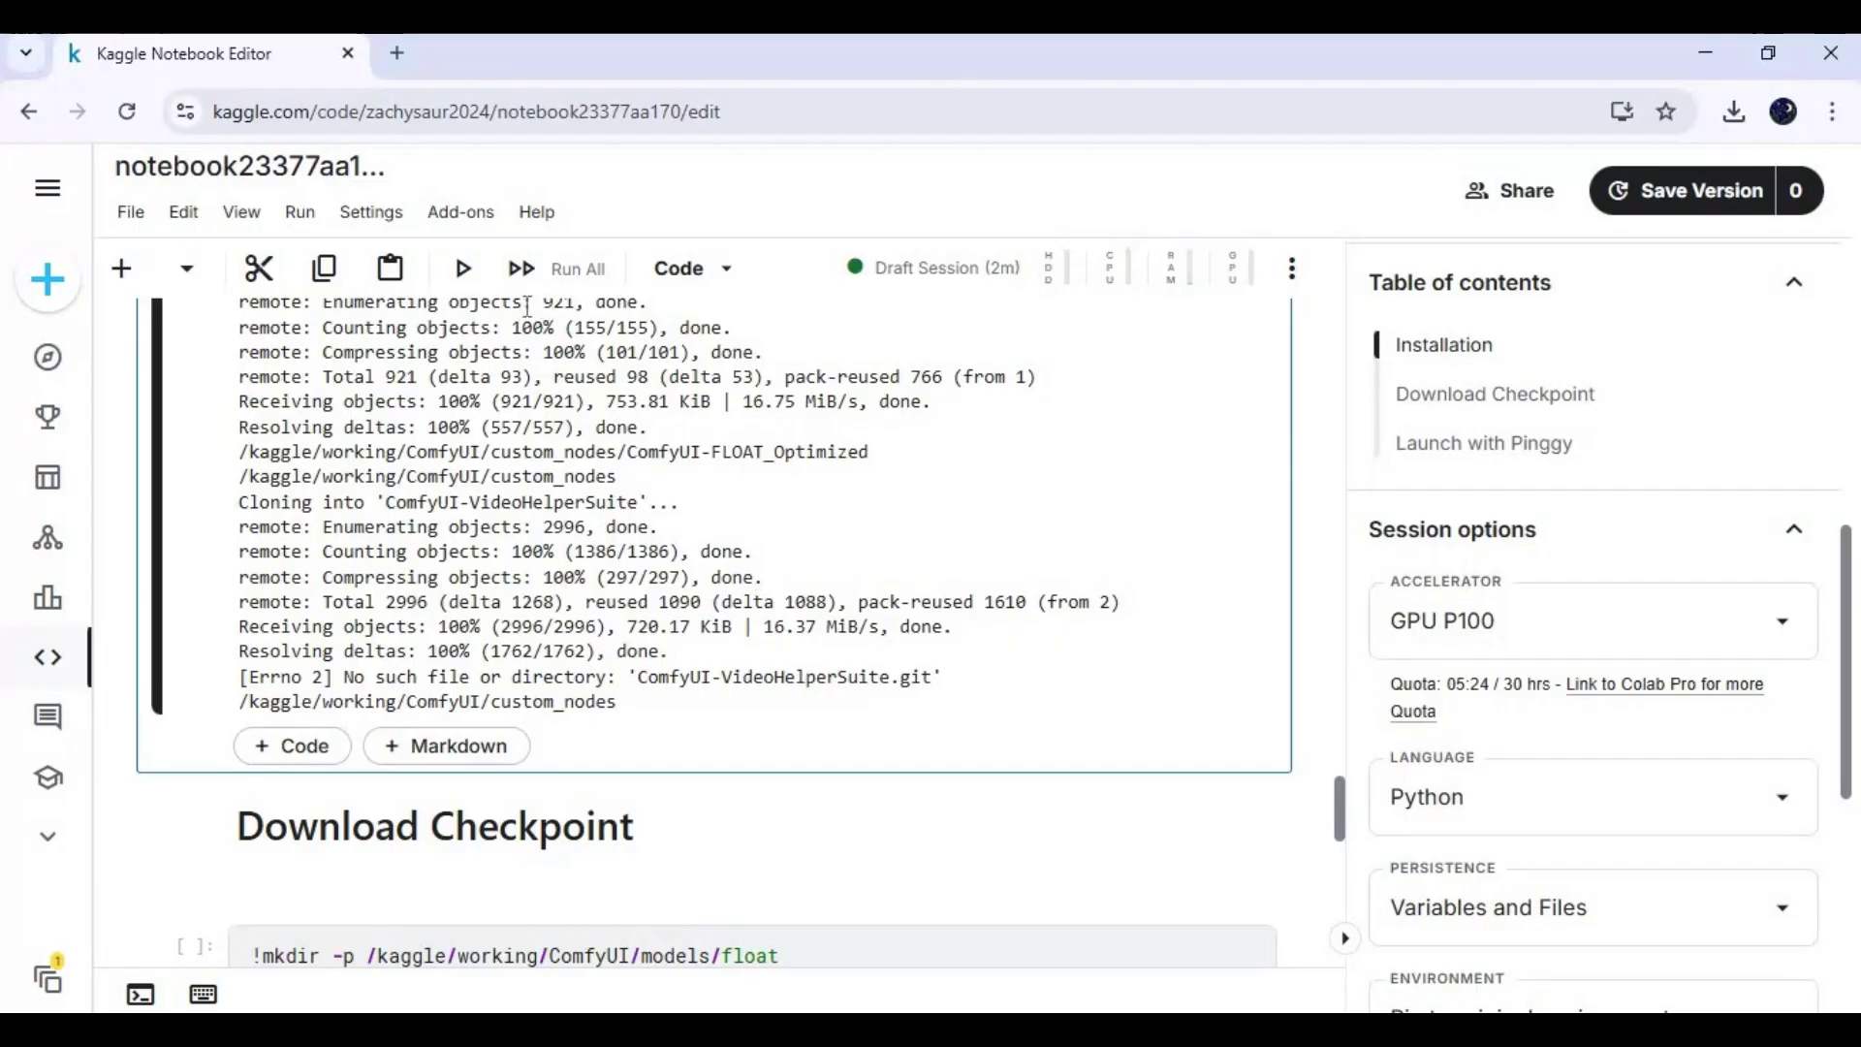
scroll(355, 562, "down", 4)
- Run the Download Checkpoint cell to save the 2.3G FLOAT.safetensors into ComfyUI/models/float
left_click(188, 567)
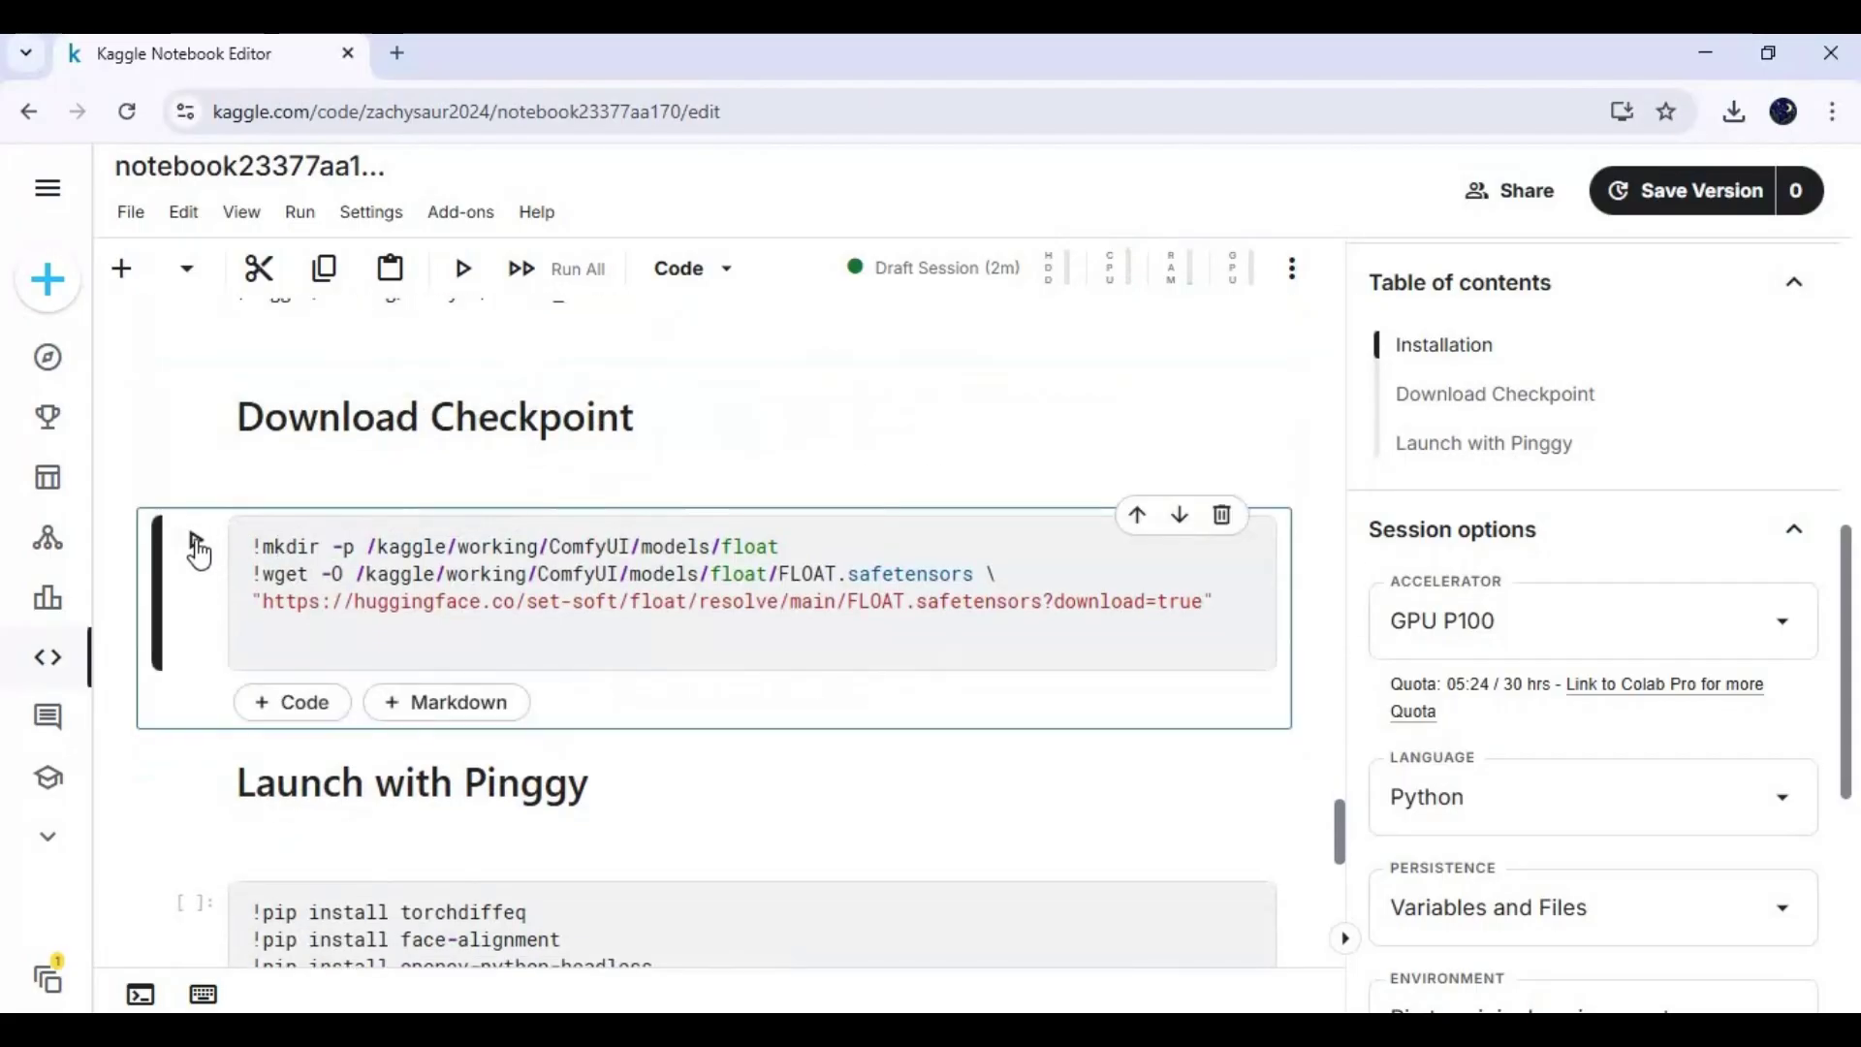
key("ctrl+Return")
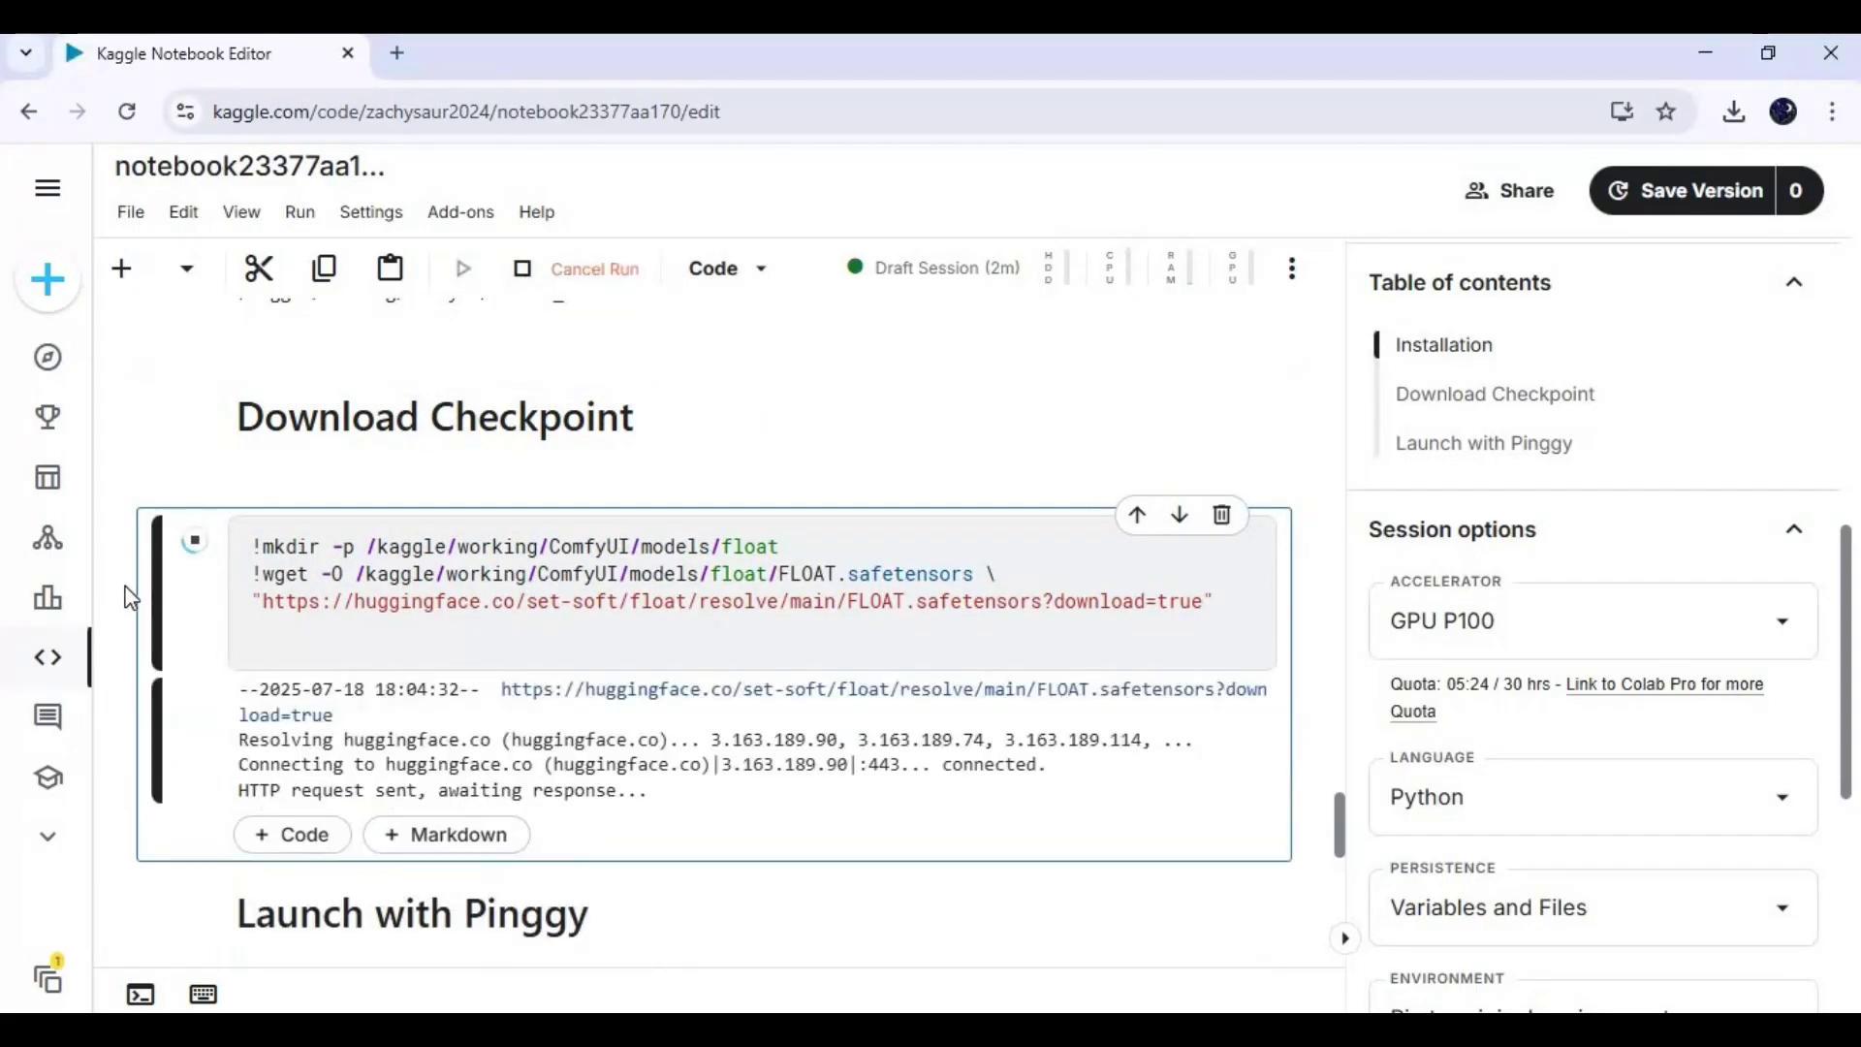
scroll(702, 715, "down", 4)
scroll(703, 715, "down", 4)
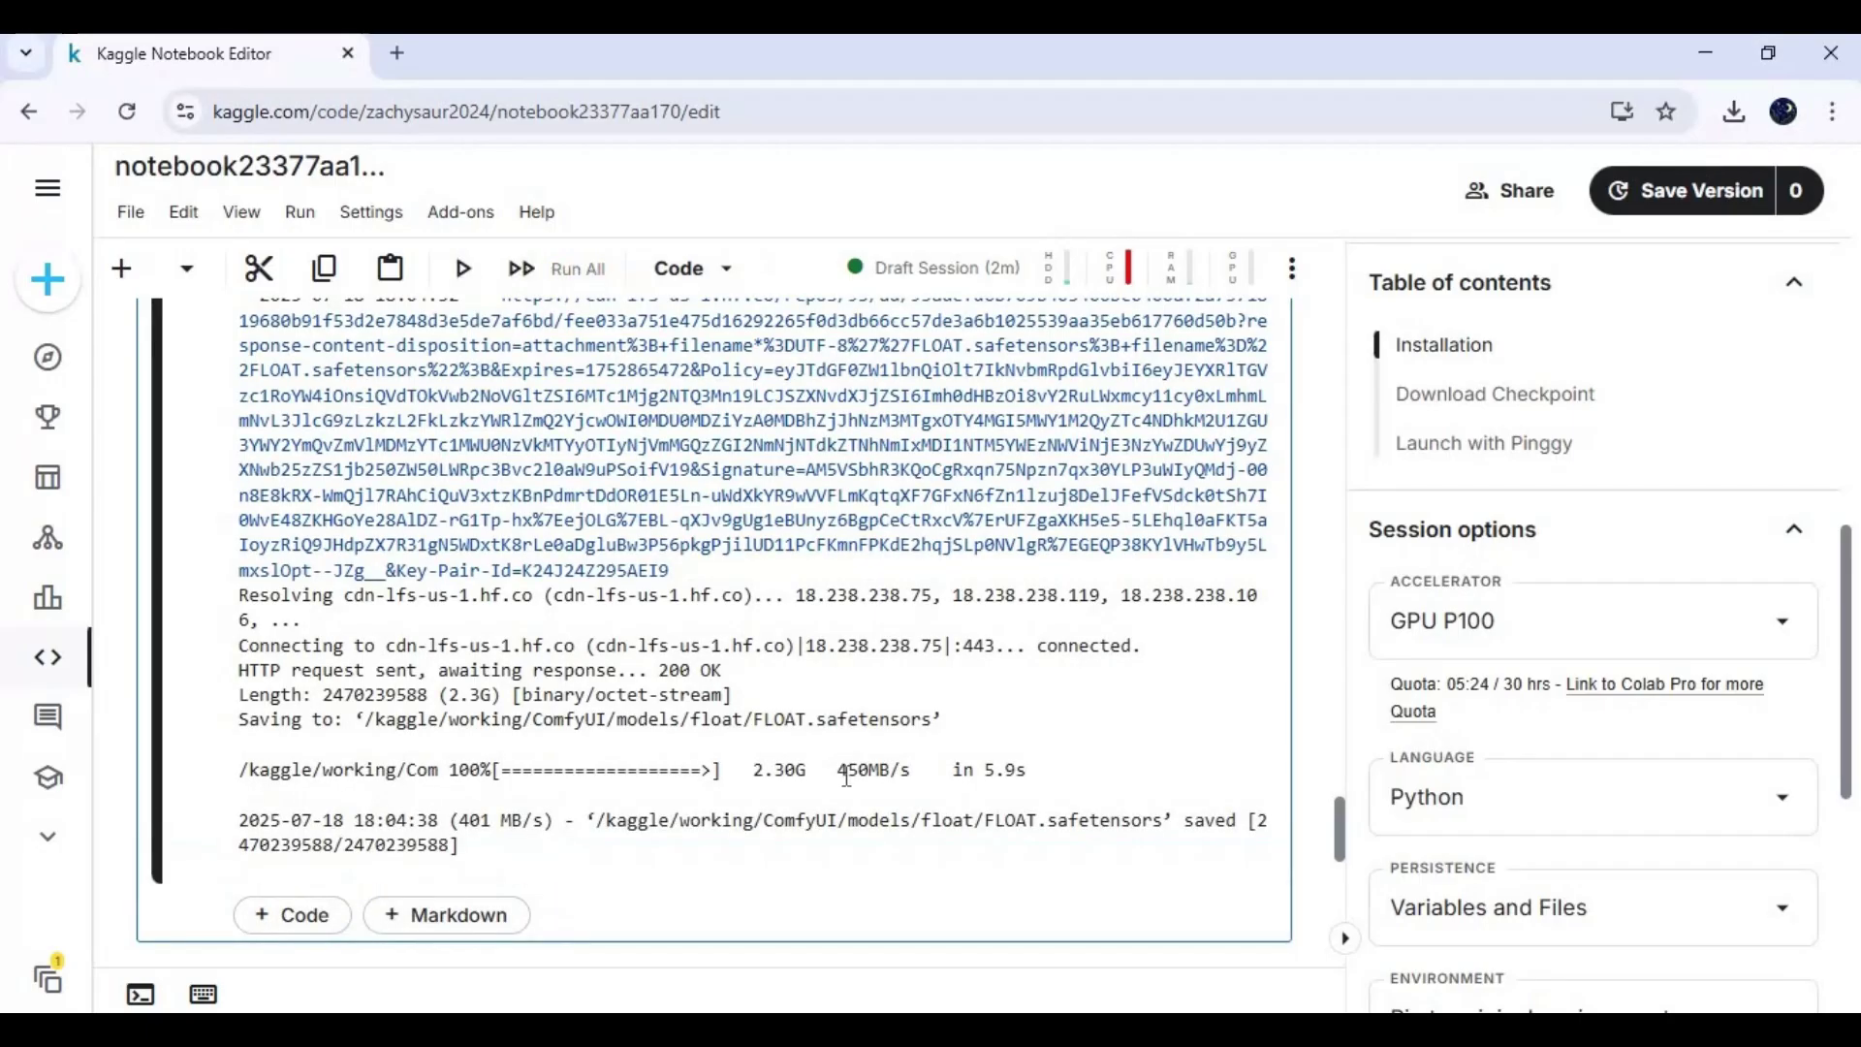
scroll(847, 776, "down", 5)
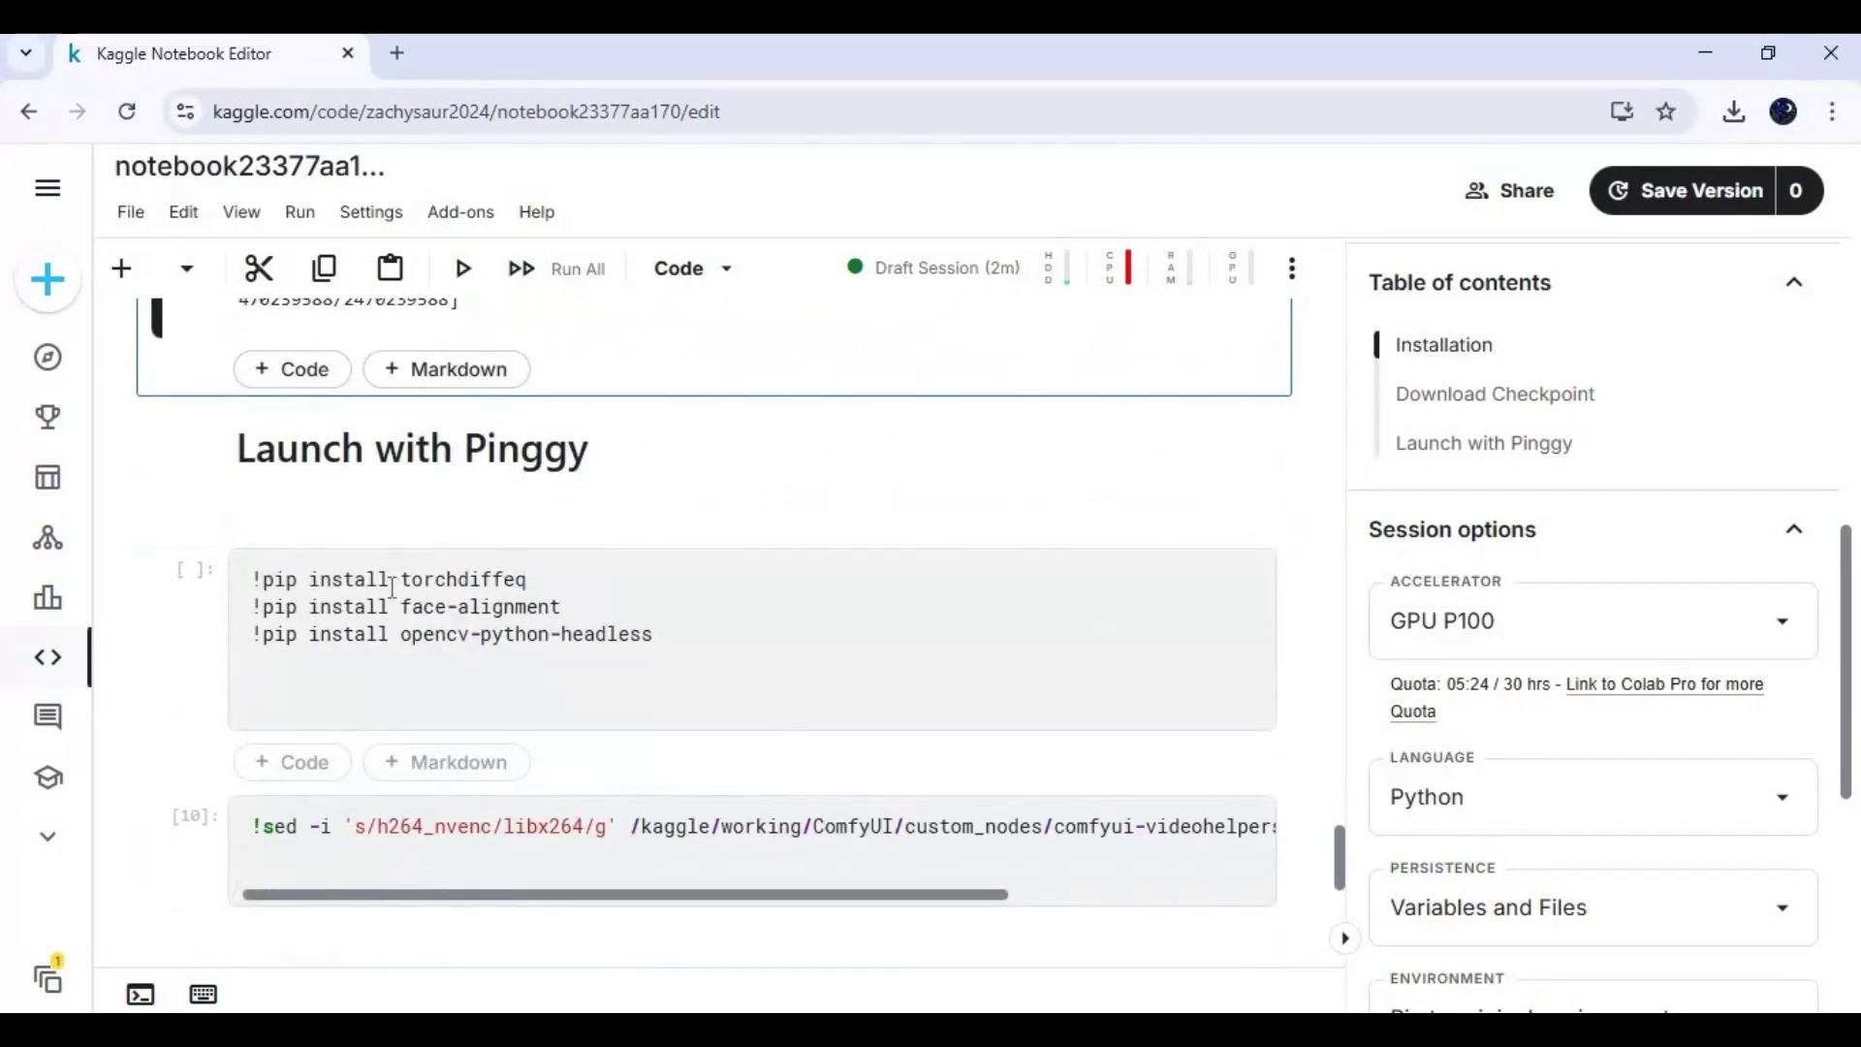
left_click(197, 585)
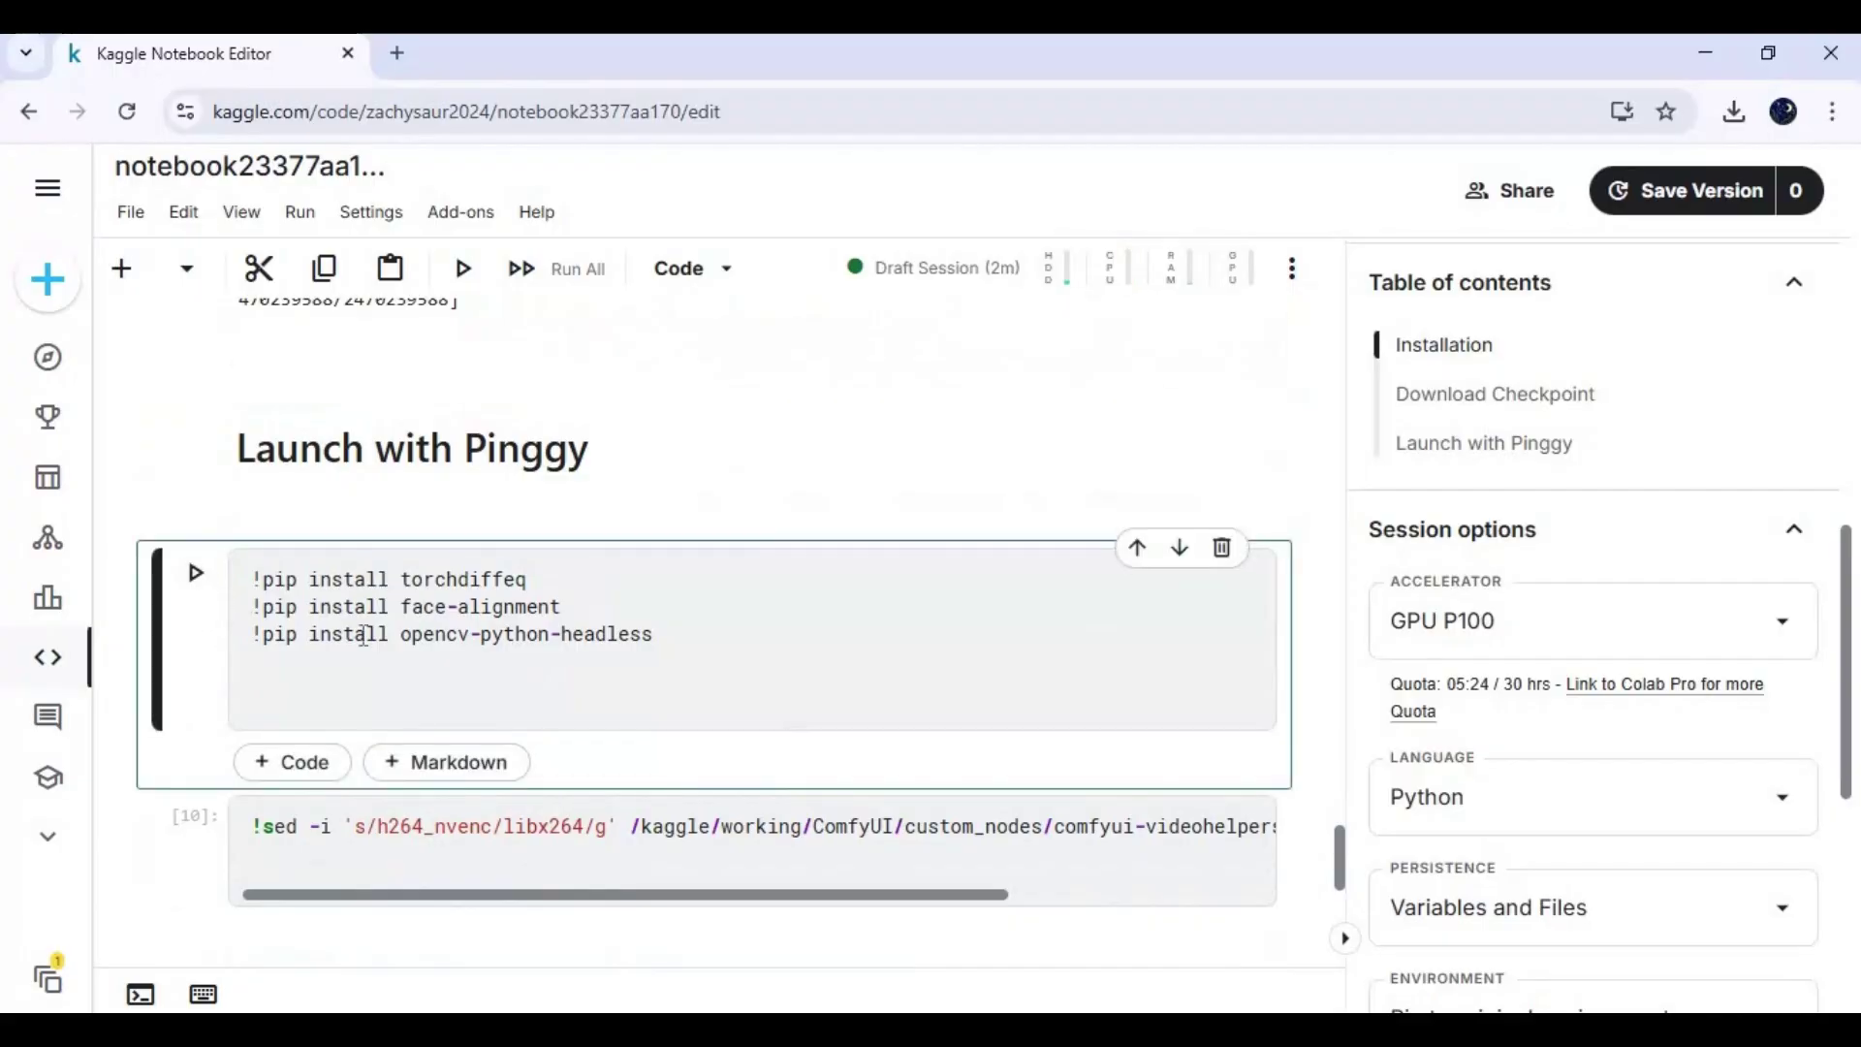
- Run the pip cell installing torchdiffeq 0.2.5, face-alignment and opencv-python-headless
key("ctrl+Return")
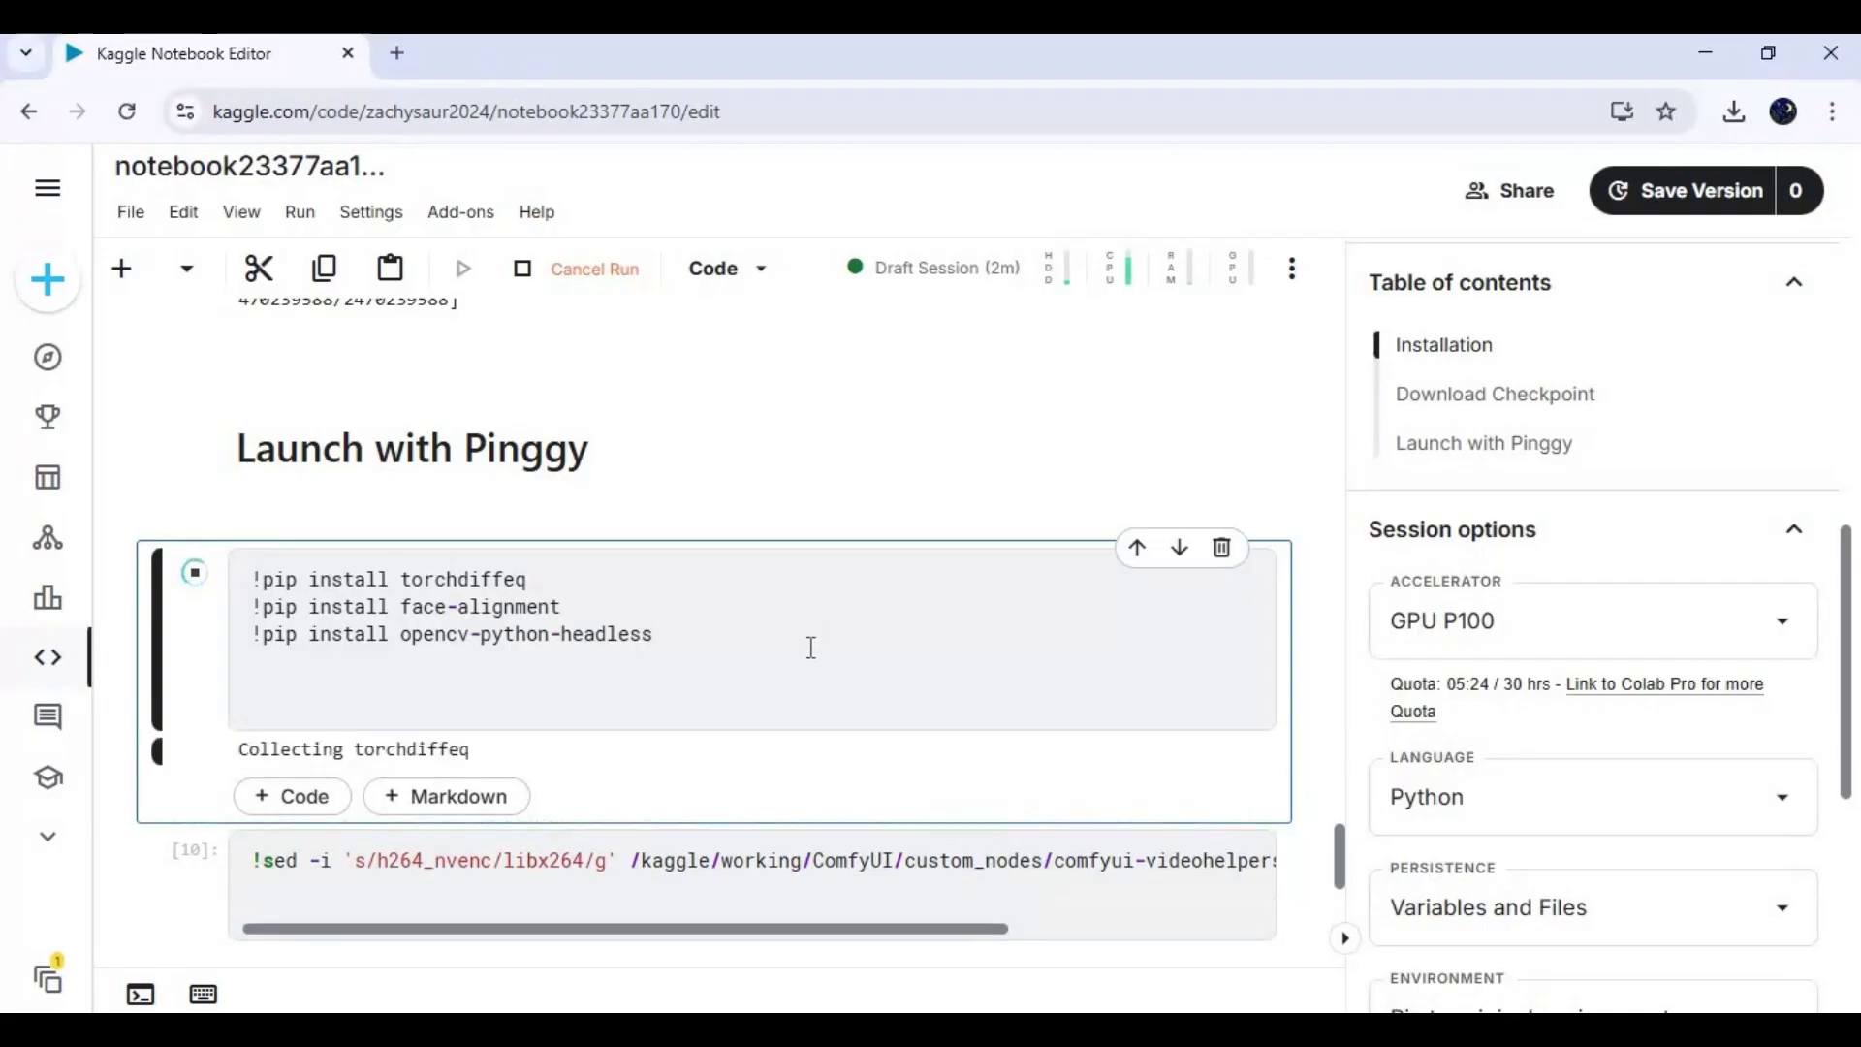
scroll(811, 649, "down", 3)
scroll(809, 657, "down", 8)
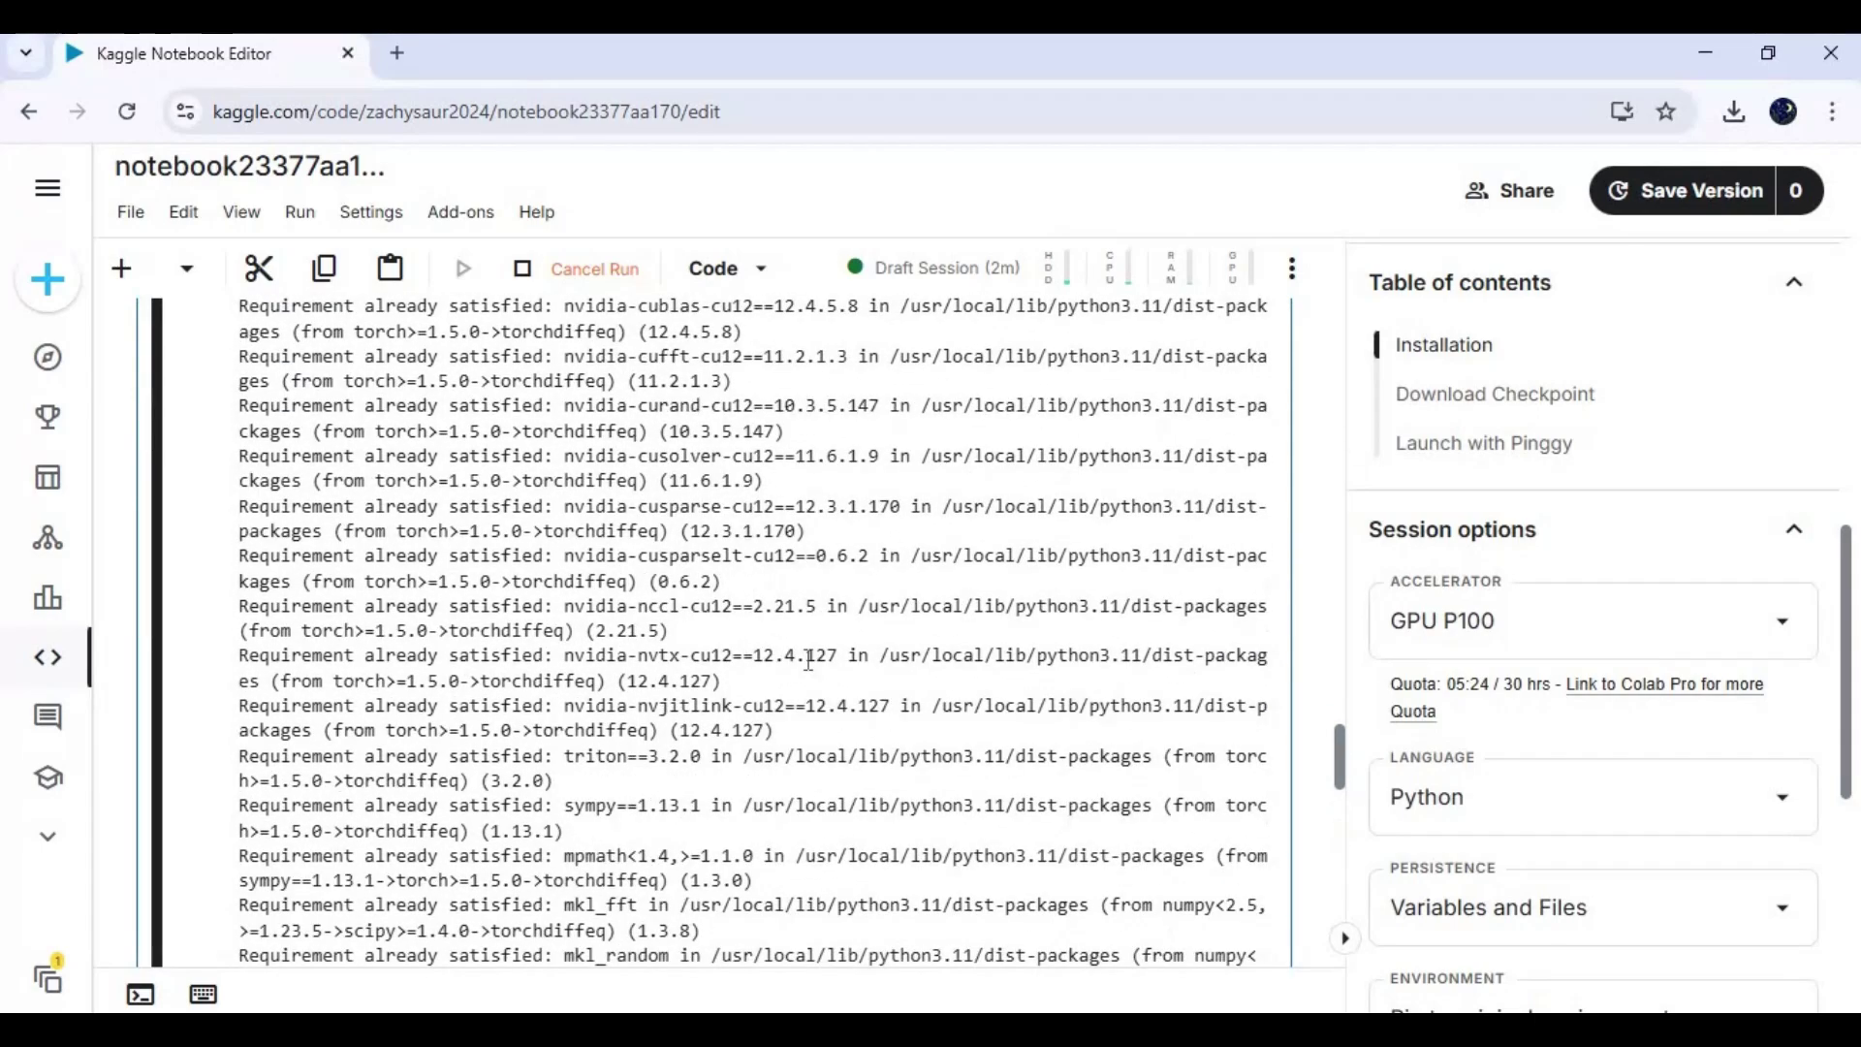
scroll(808, 659, "down", 7)
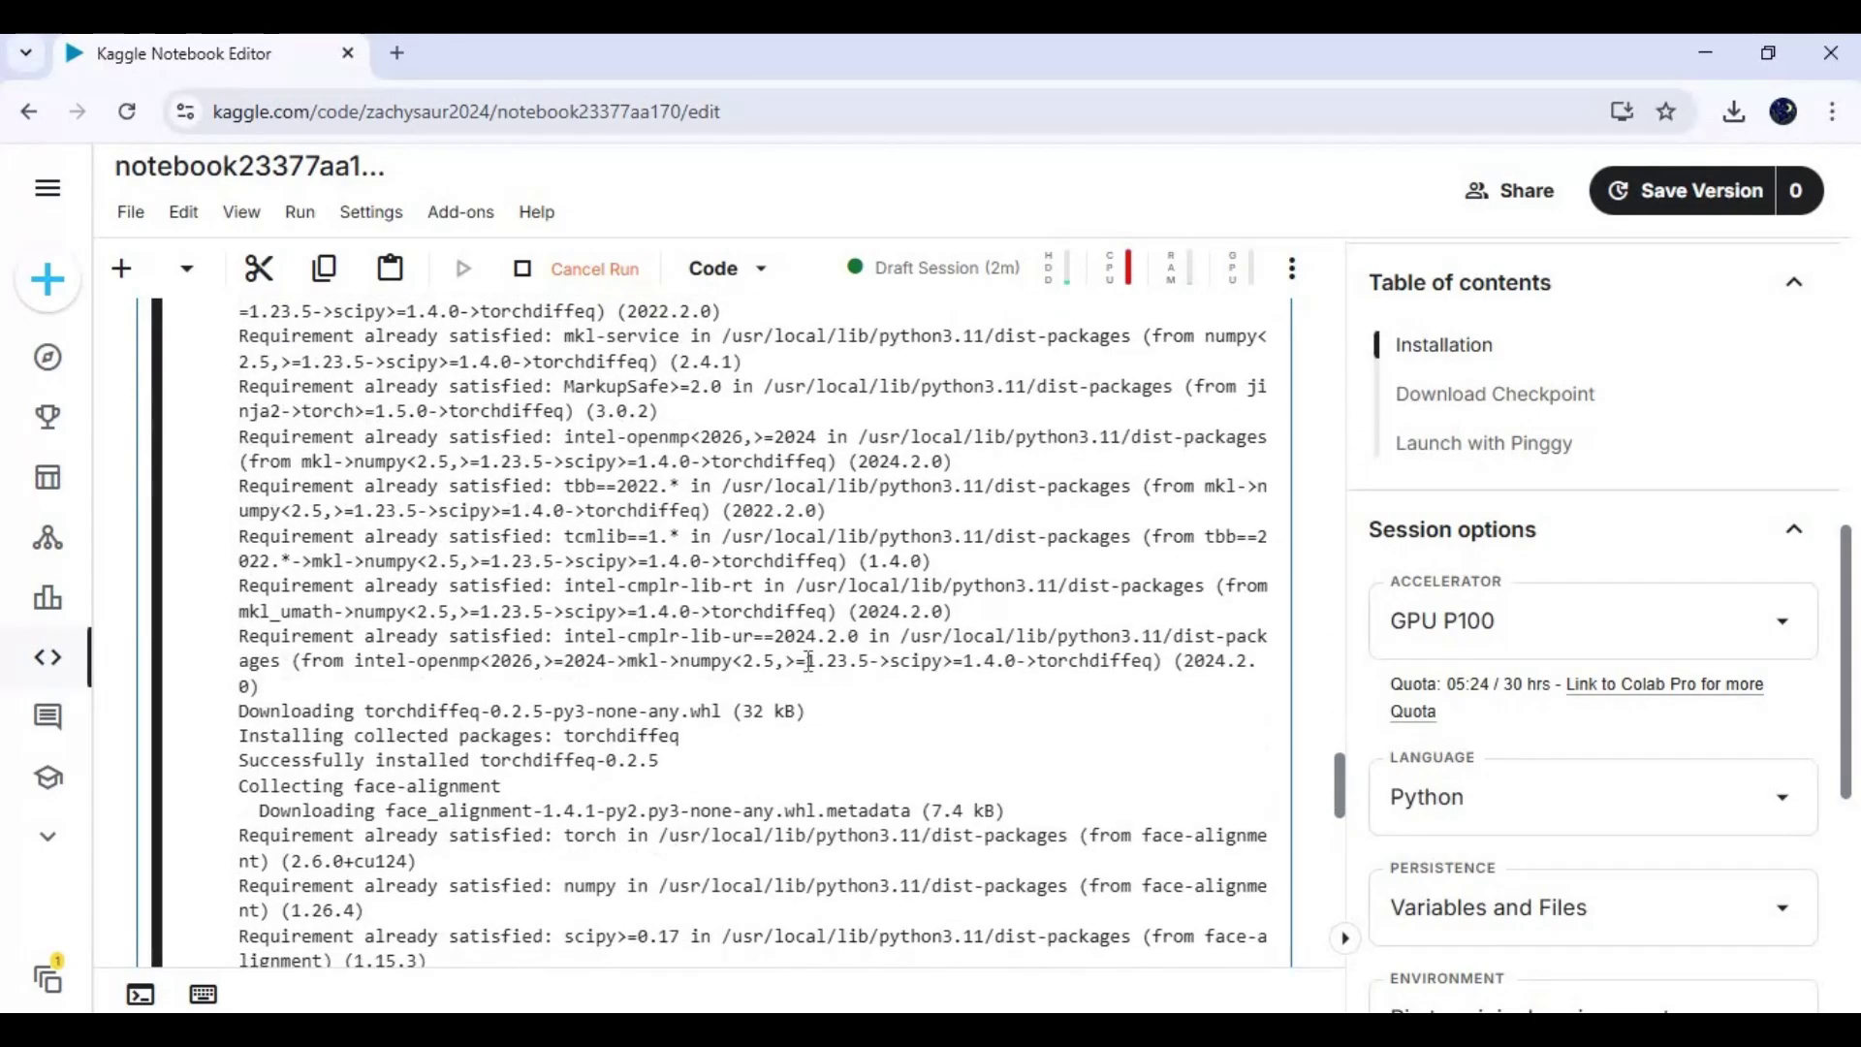
scroll(809, 661, "down", 8)
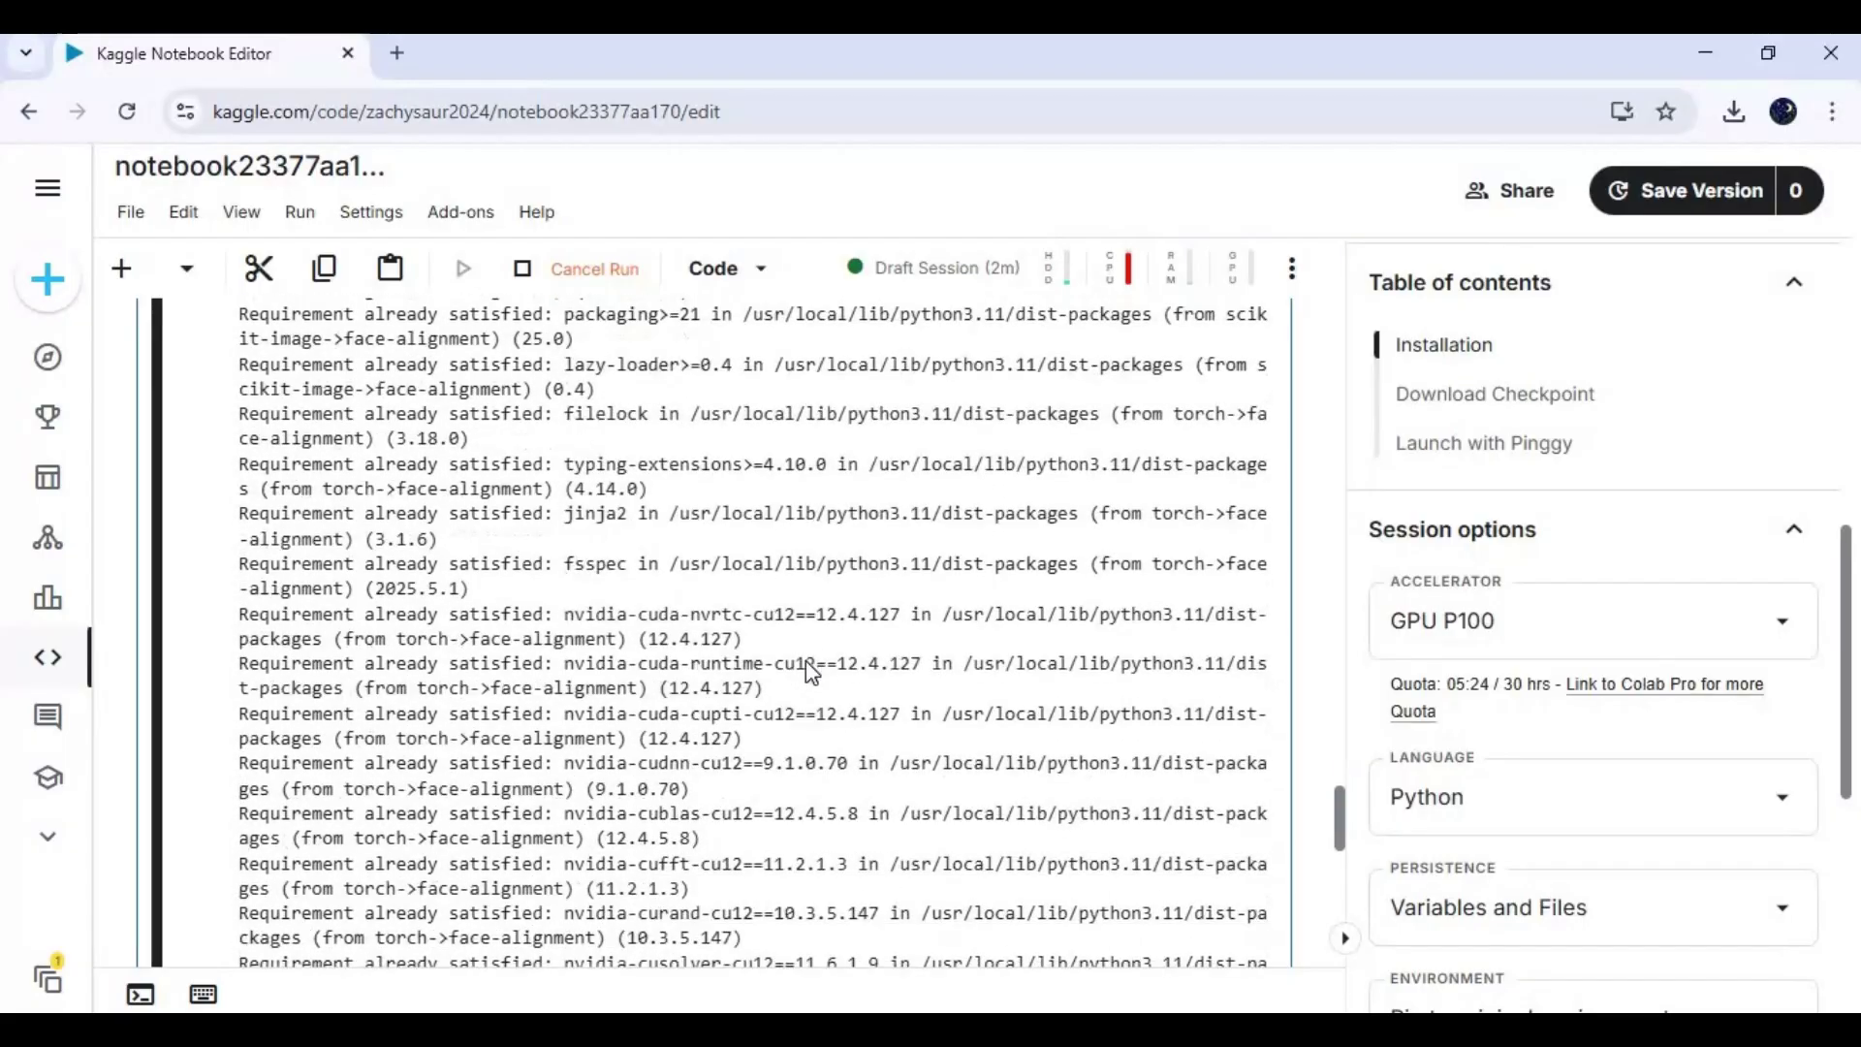
scroll(809, 669, "down", 8)
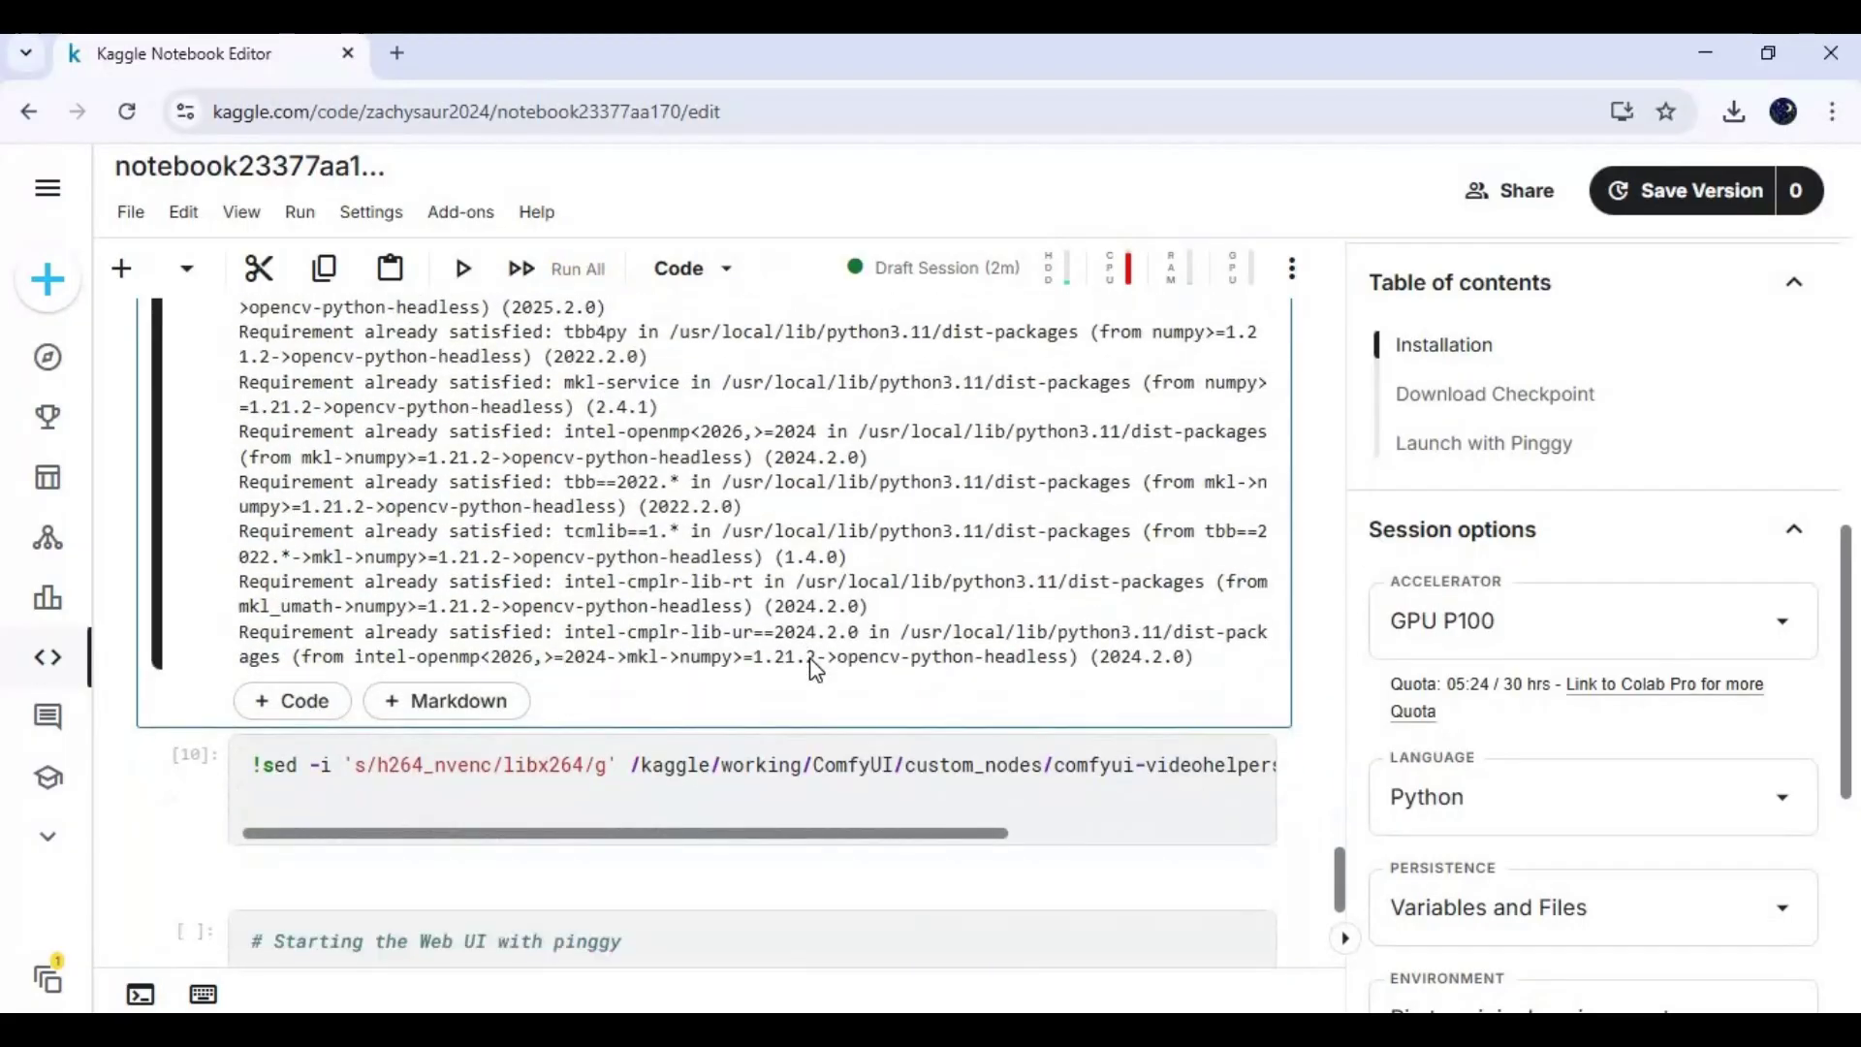
- Run the sed cell replacing h264_nvenc with libx264 in VideoHelperSuite's nodes.py
scroll(812, 669, "down", 2)
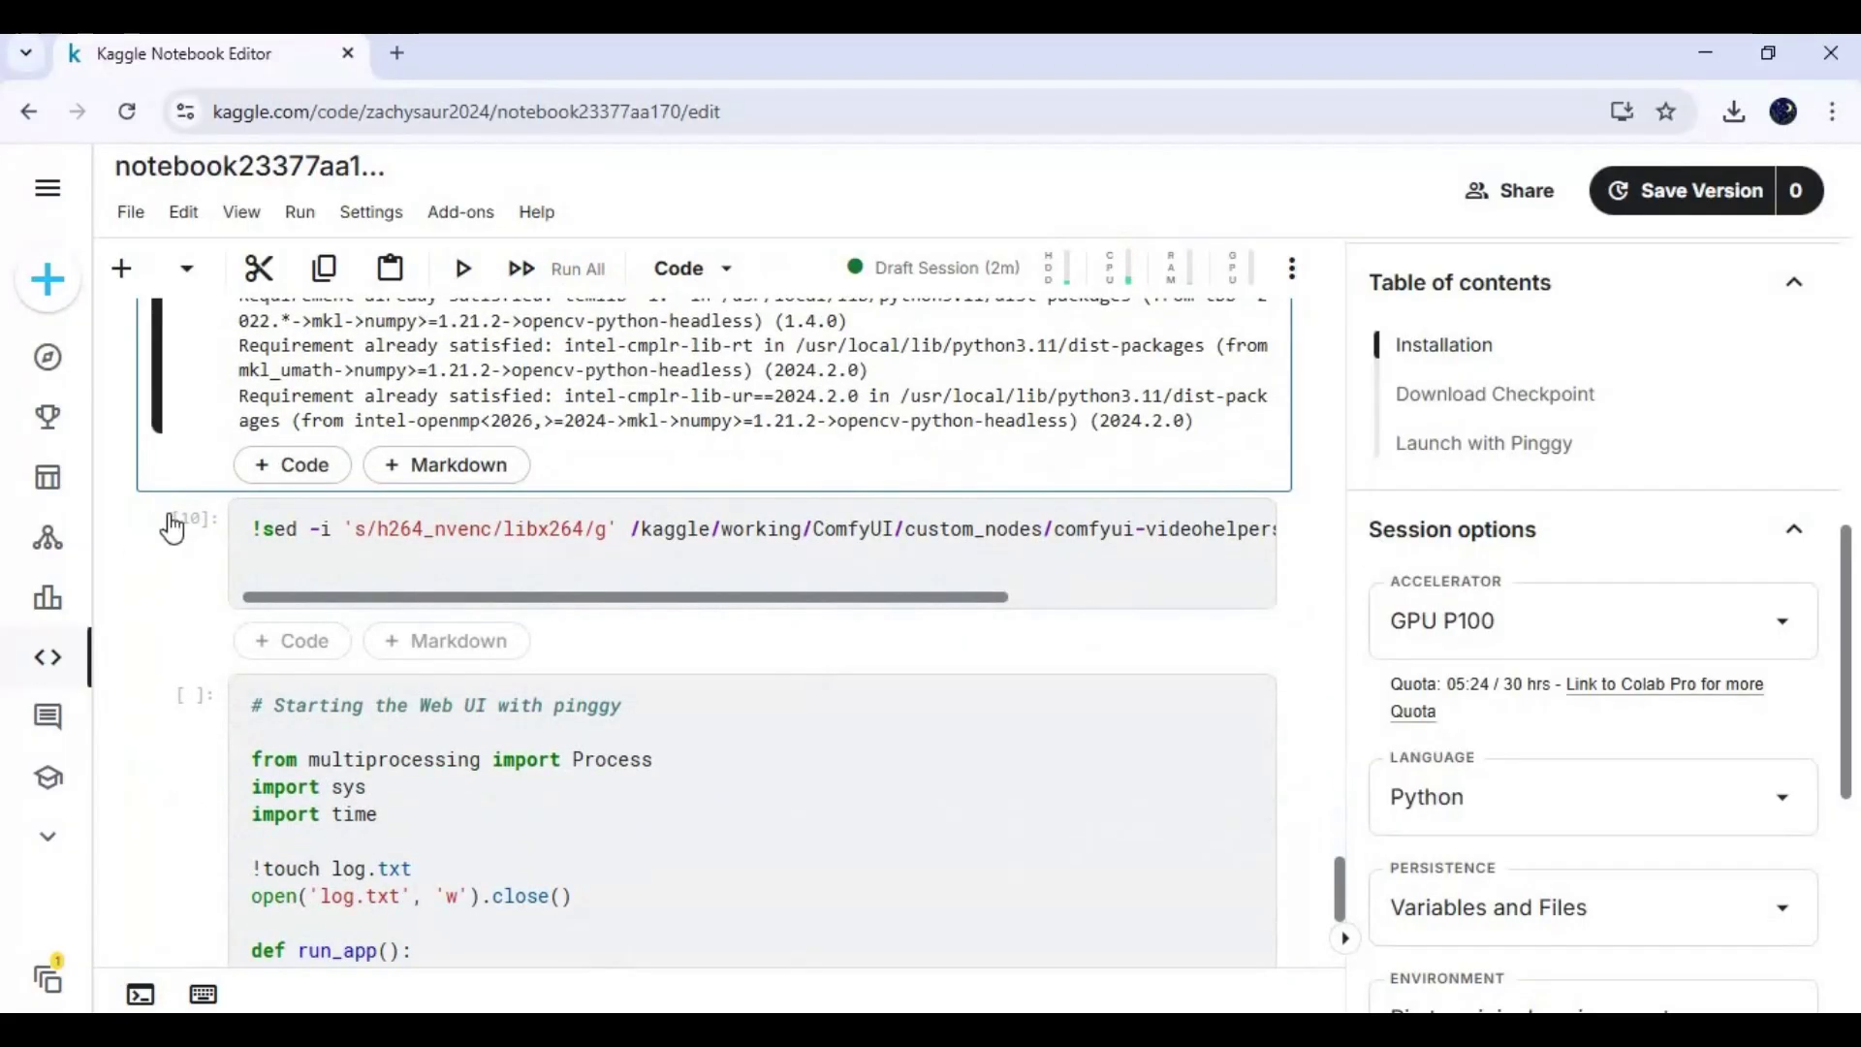
left_click(194, 543)
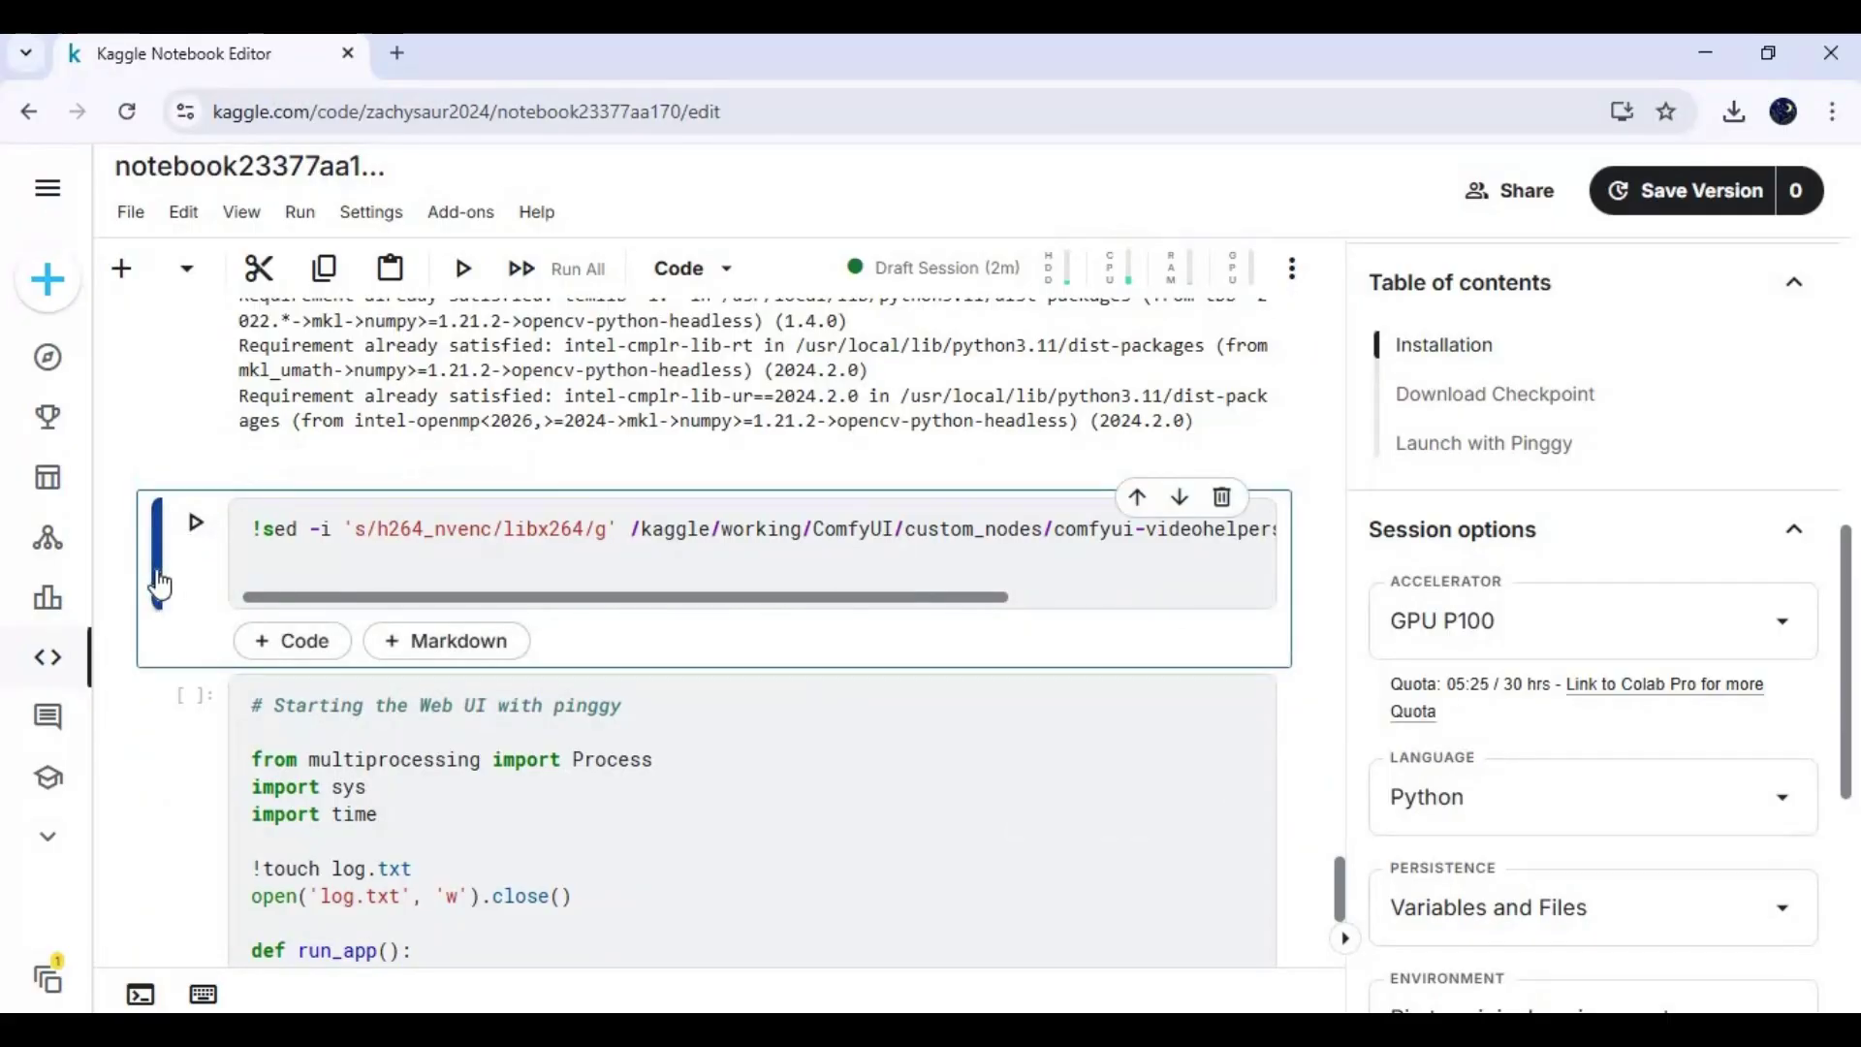
key("ctrl+Return")
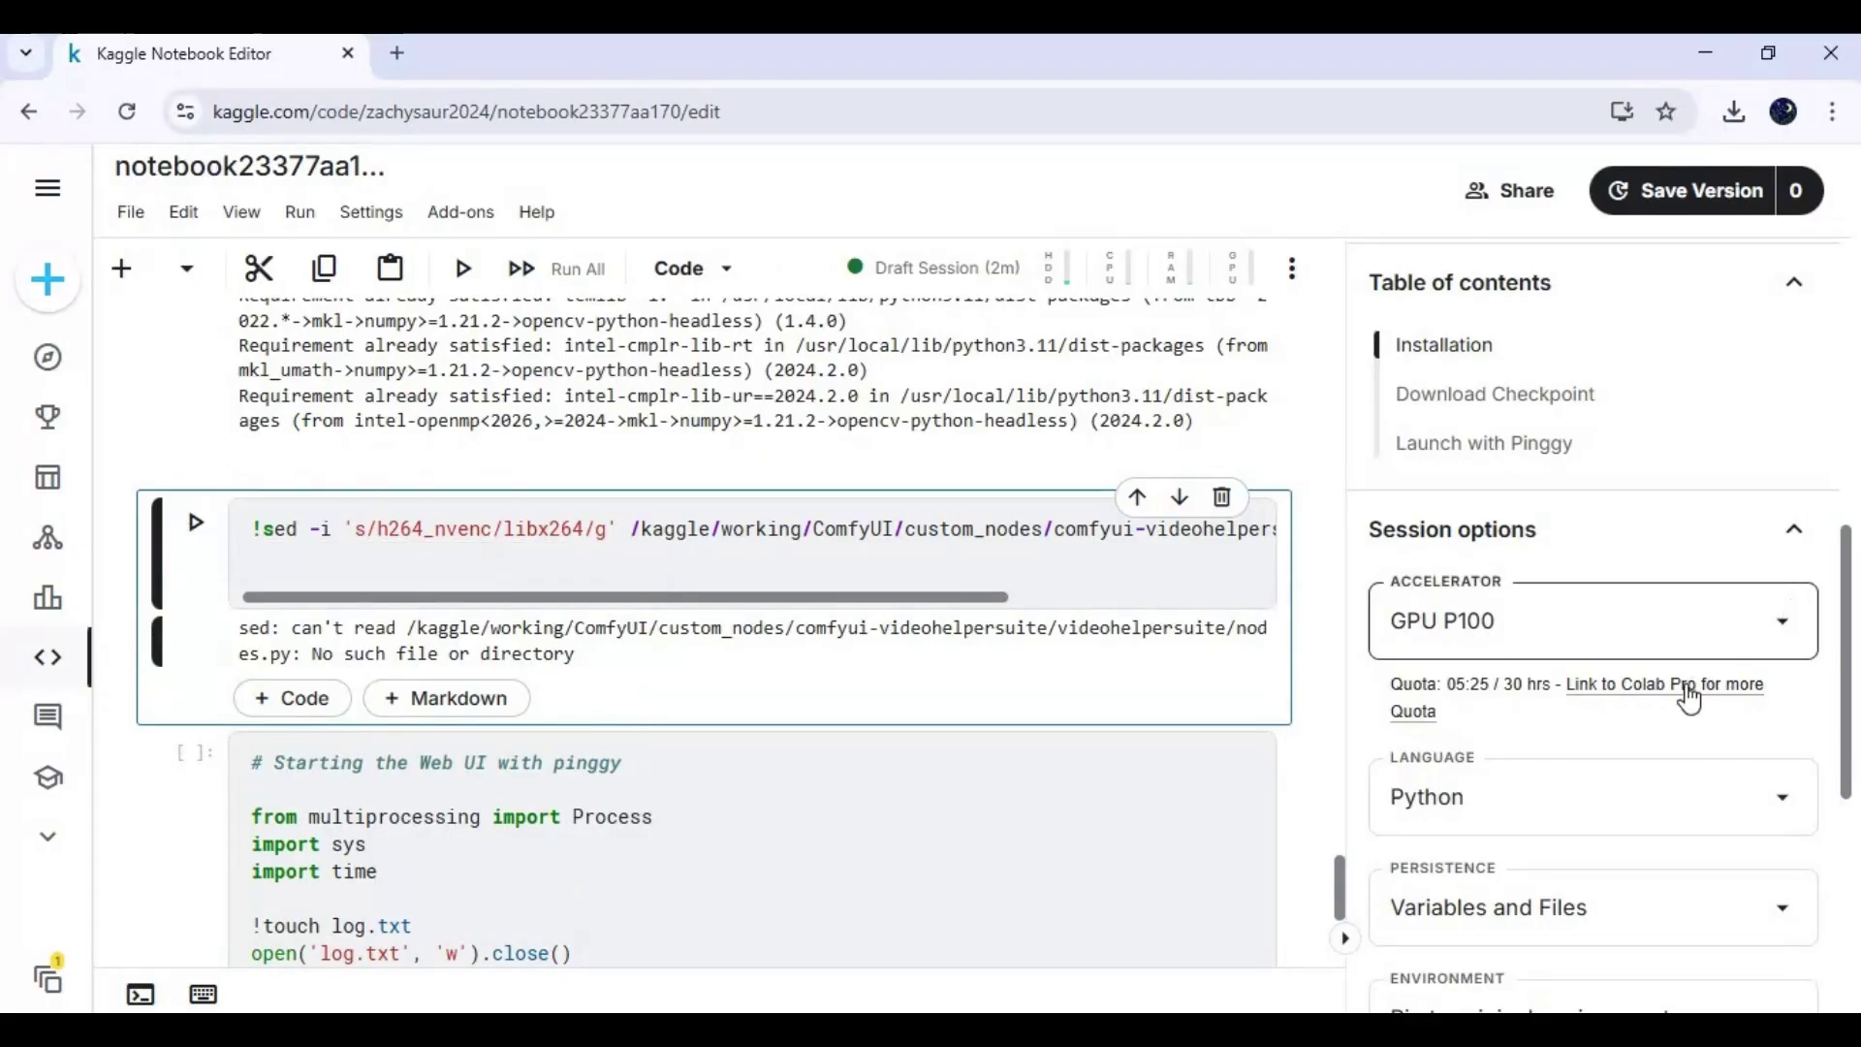
- Refresh the /kaggle/working output folder and rerun the sed cell, which reports nodes.py missing
mouse_move(1697, 700)
scroll(1697, 700, "down", 3)
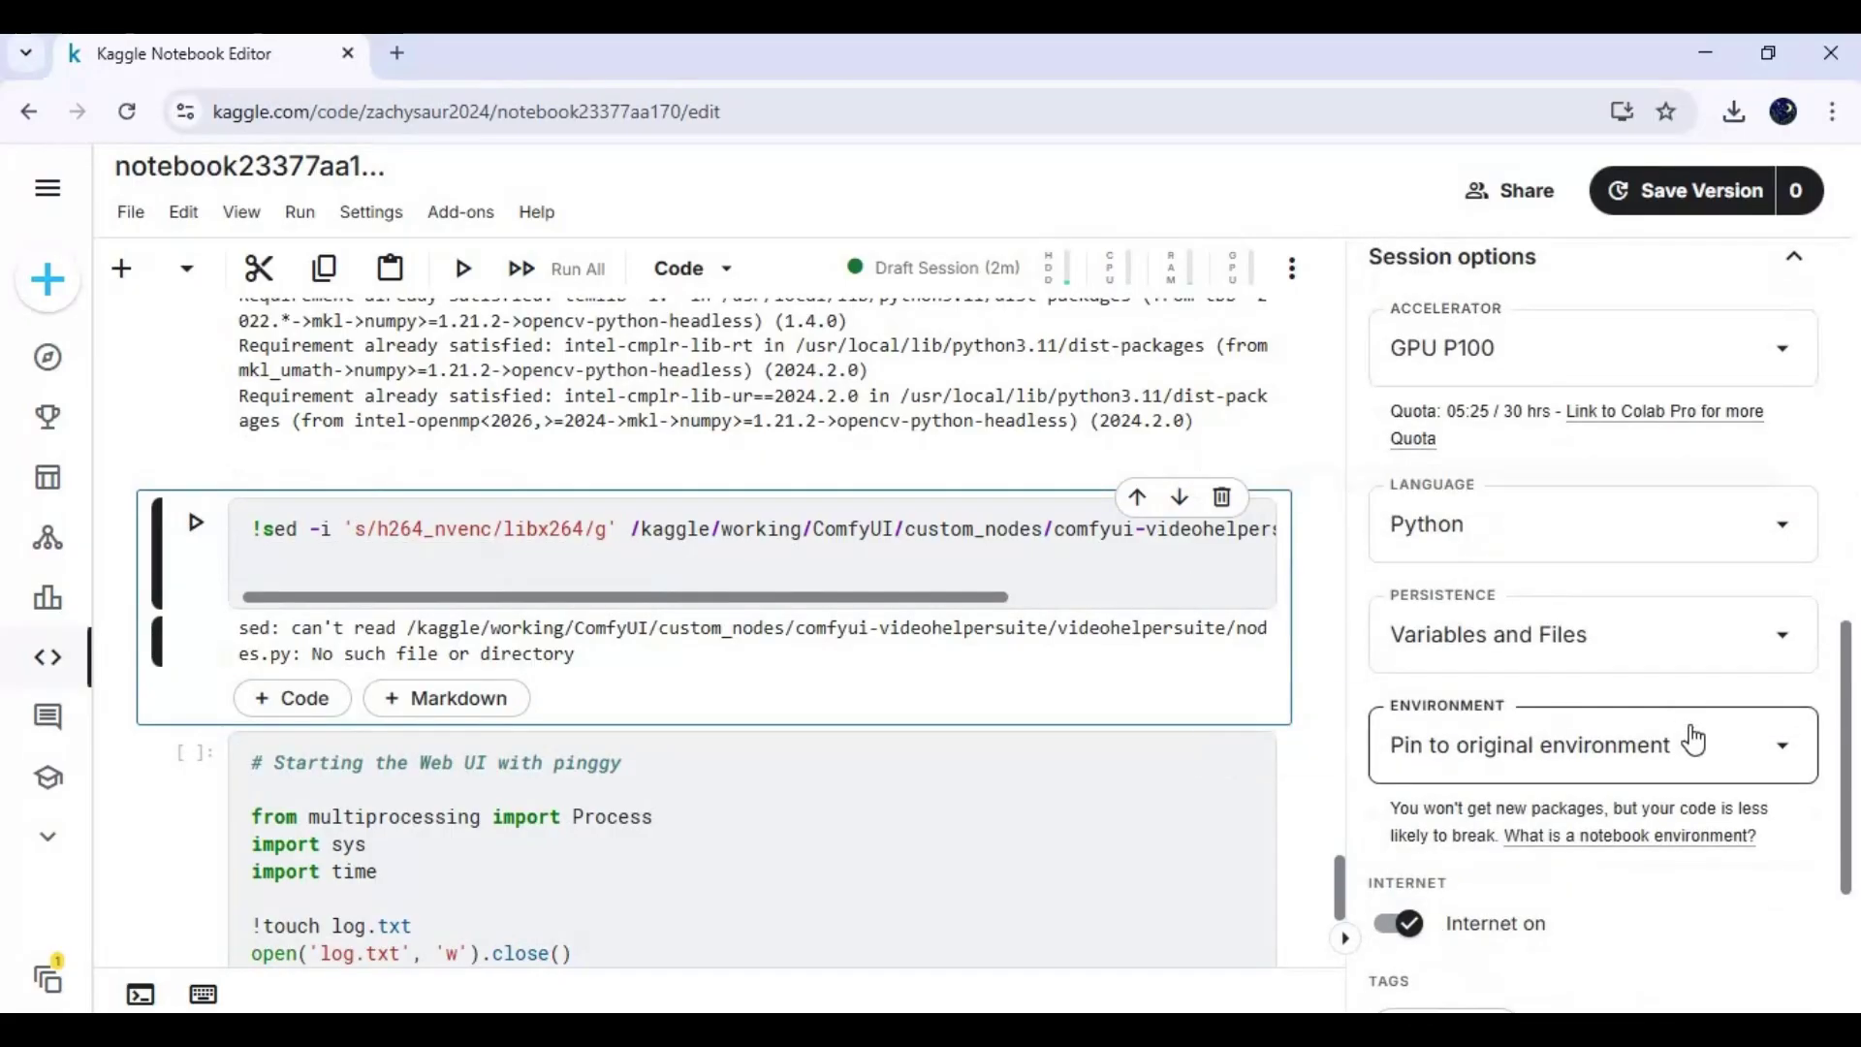
scroll(1694, 740, "up", 6)
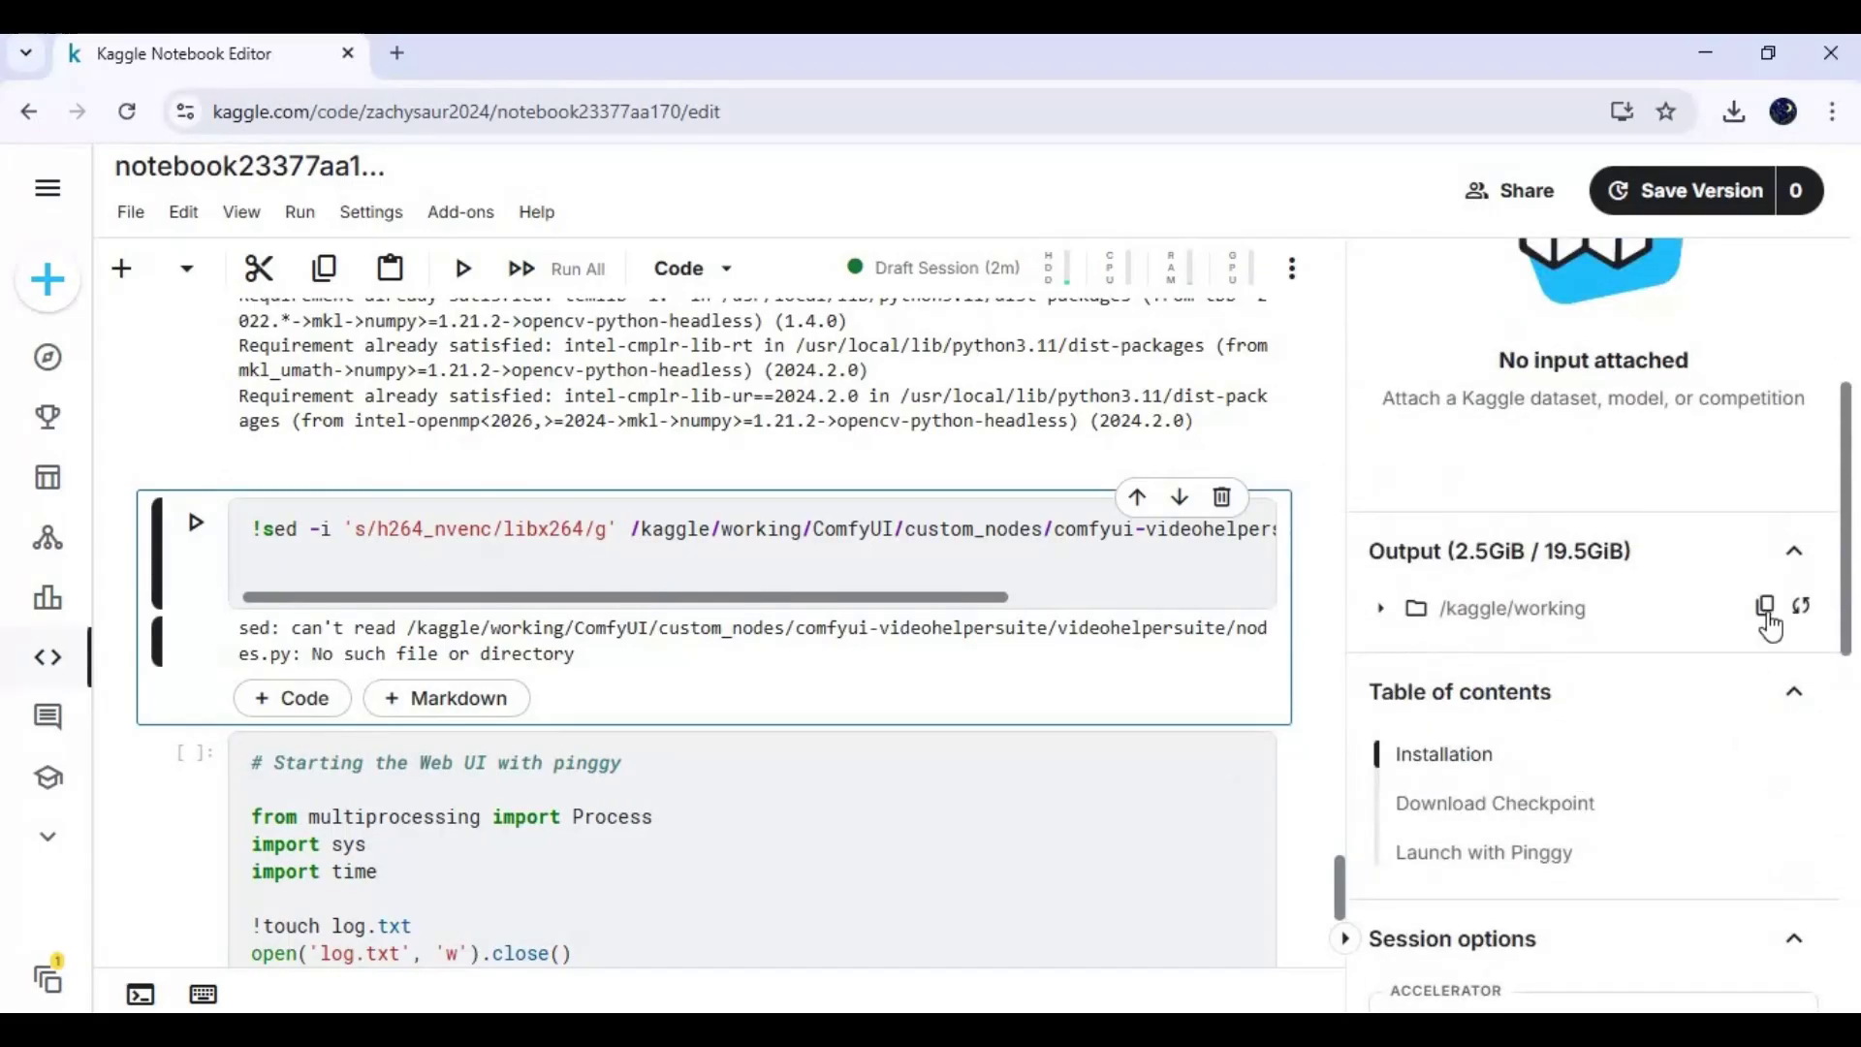
left_click(1800, 608)
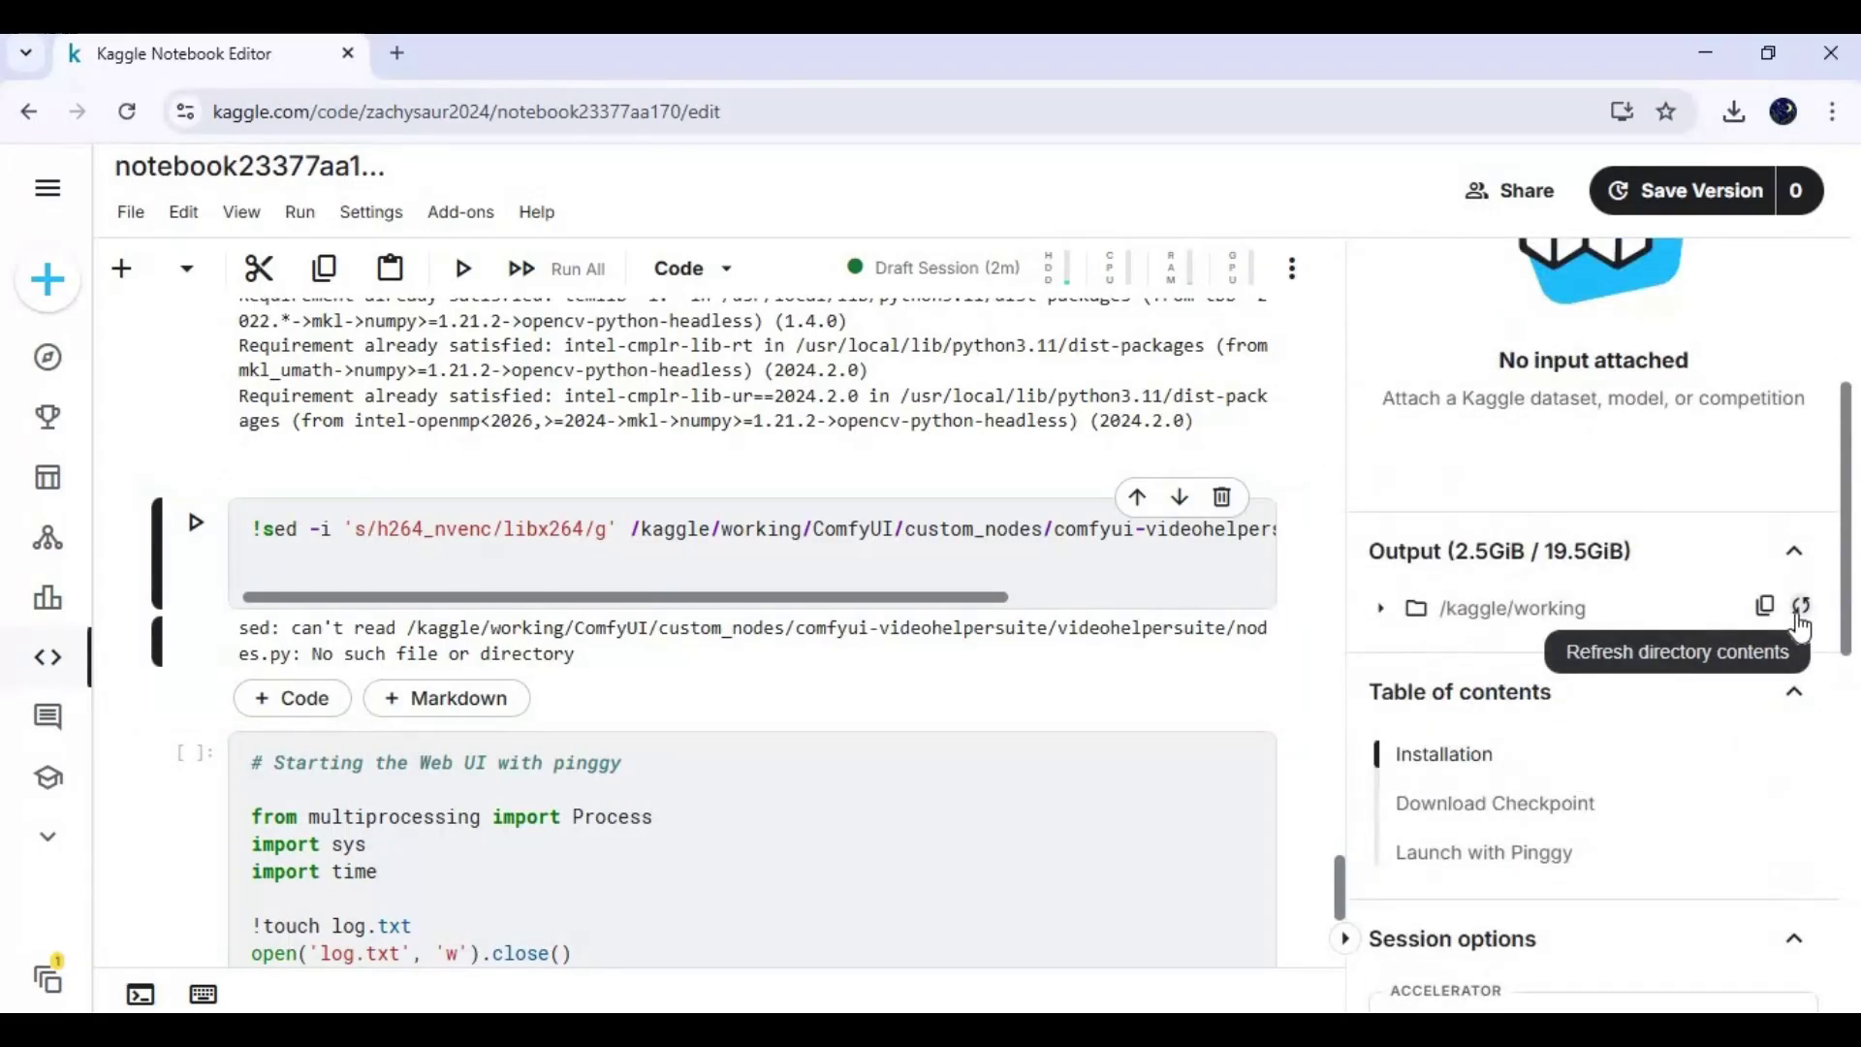
left_click(199, 525)
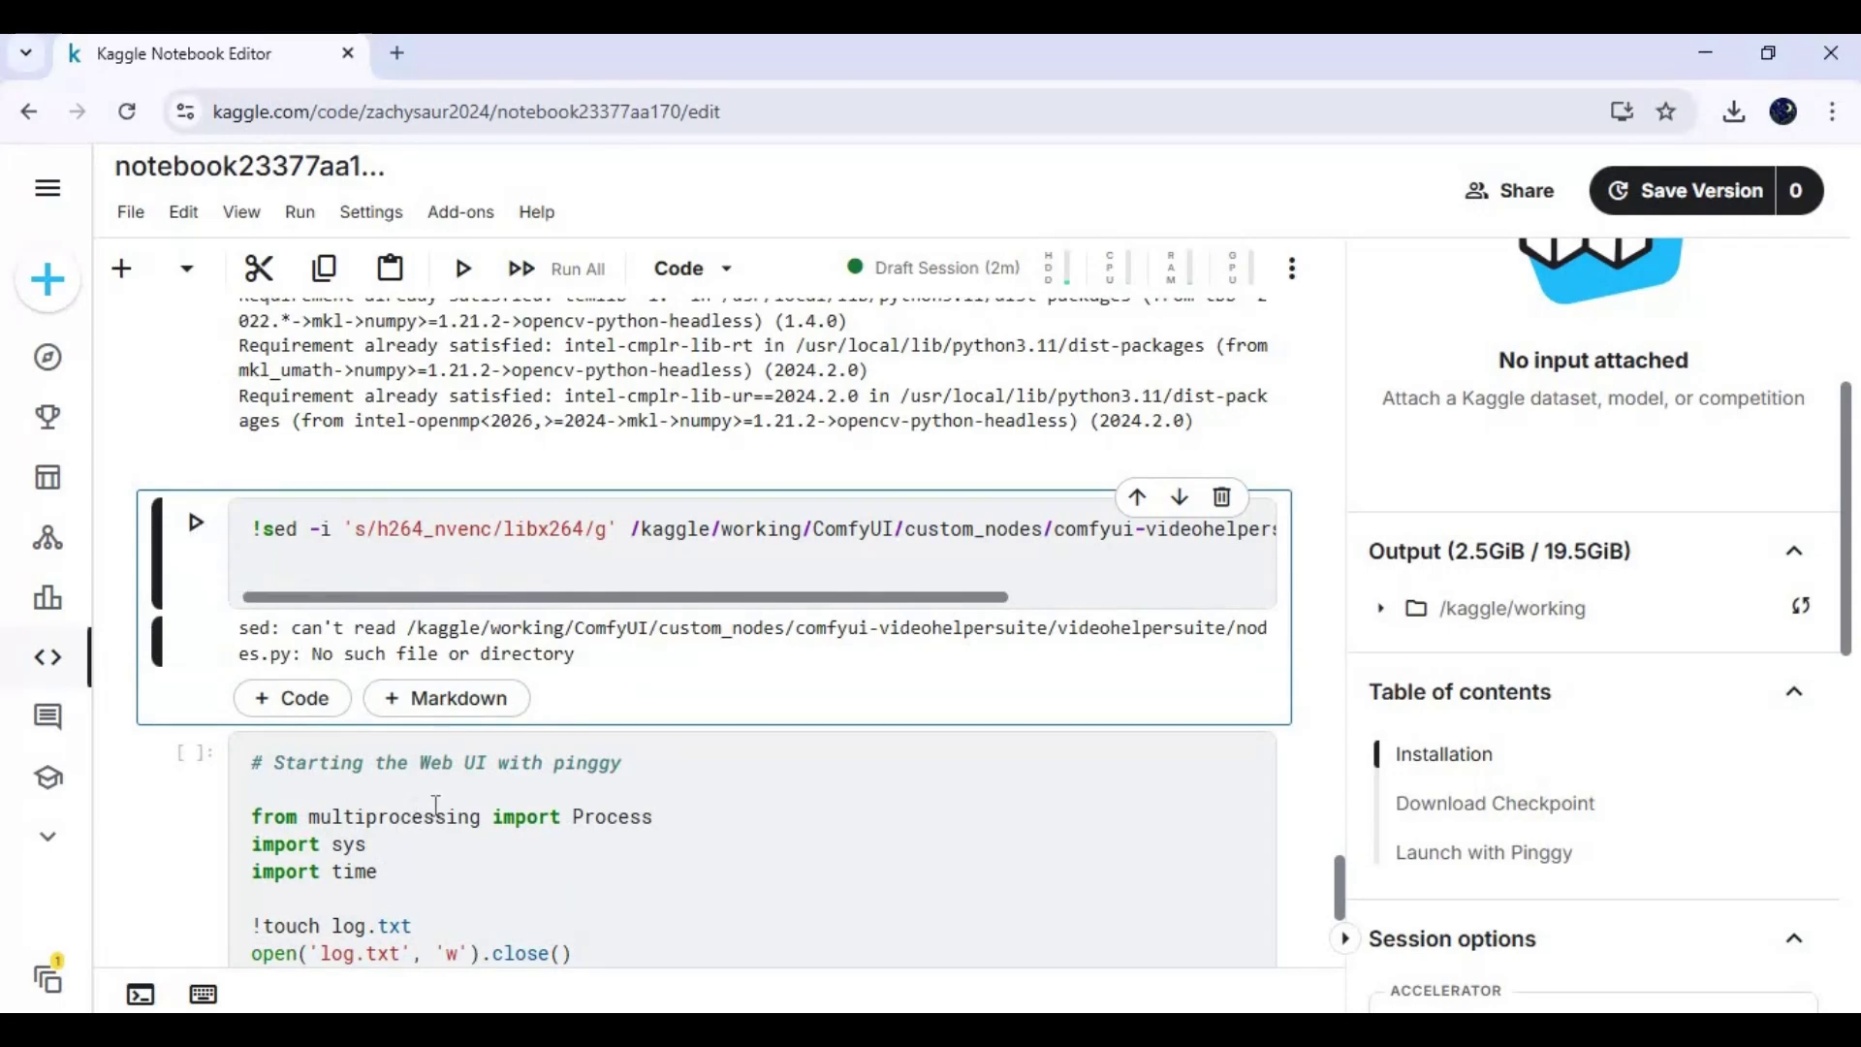
- Run the 'Starting the Web UI with pinggy' cell and follow its output until the Pinggy link appears
scroll(496, 803, "down", 1)
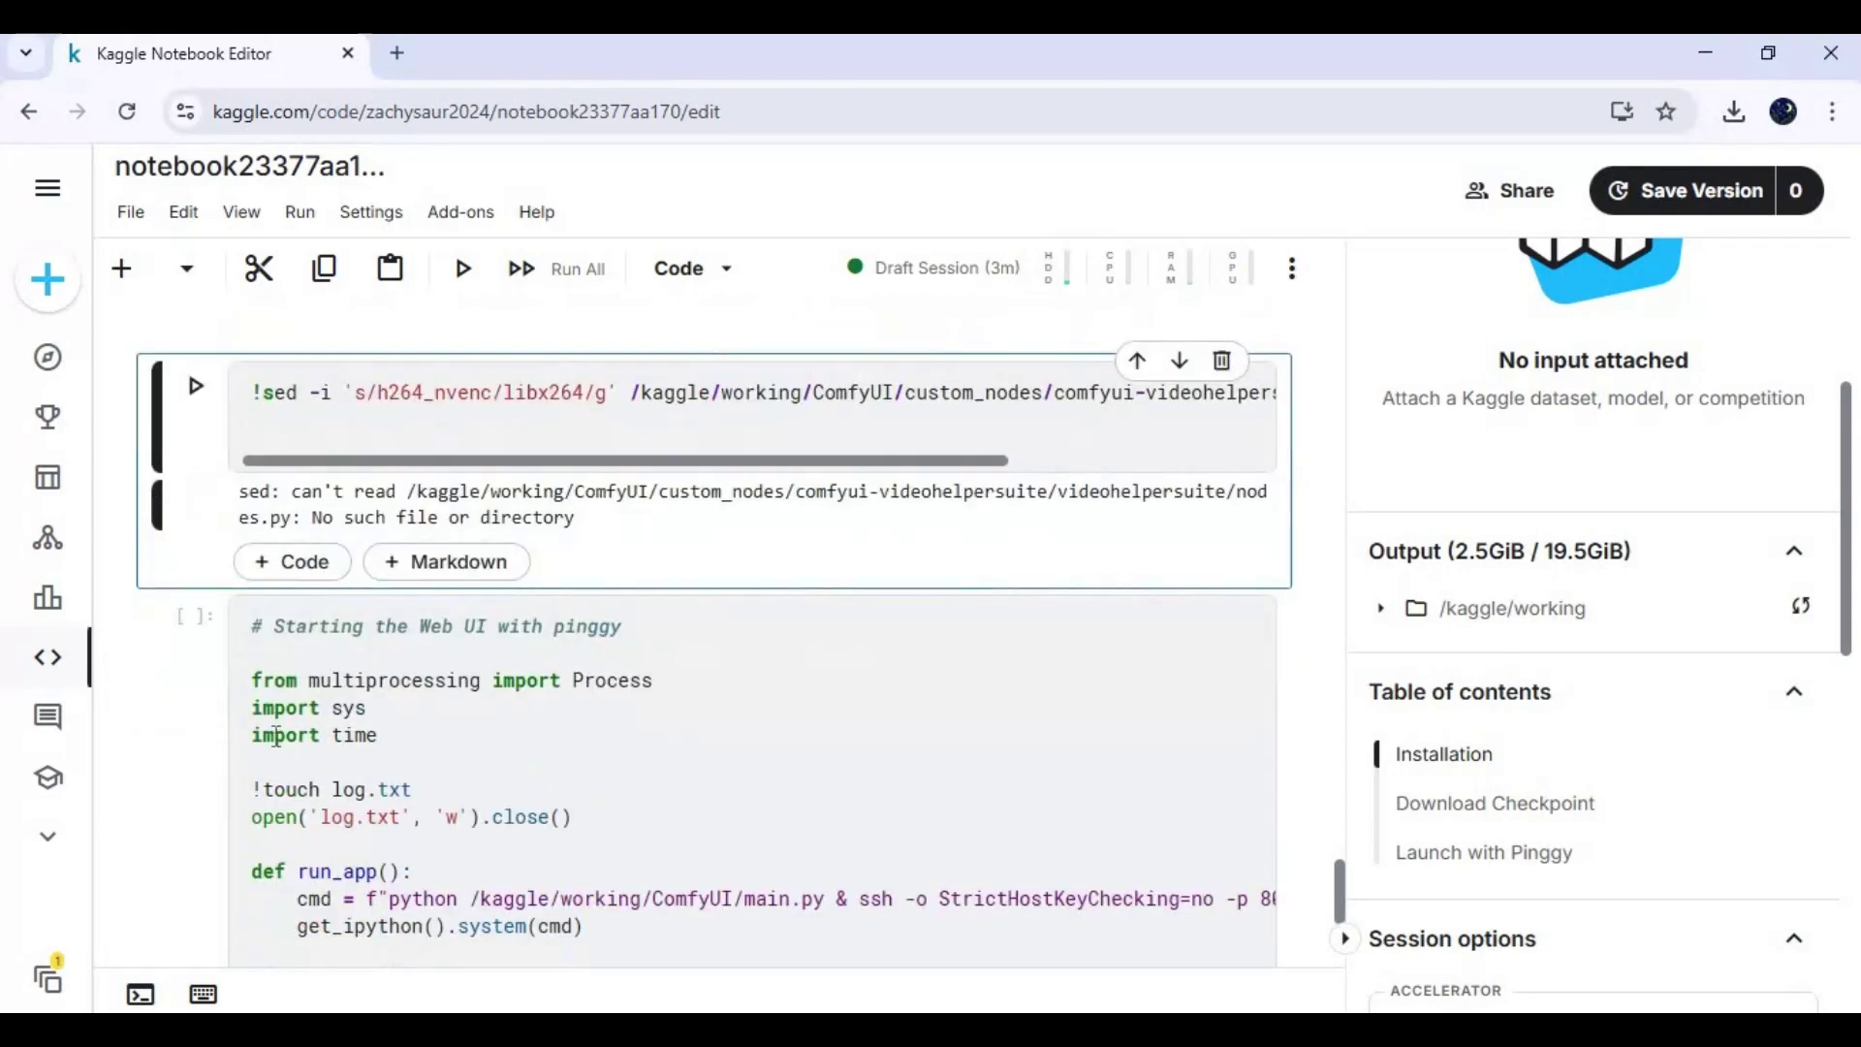
left_click(195, 650)
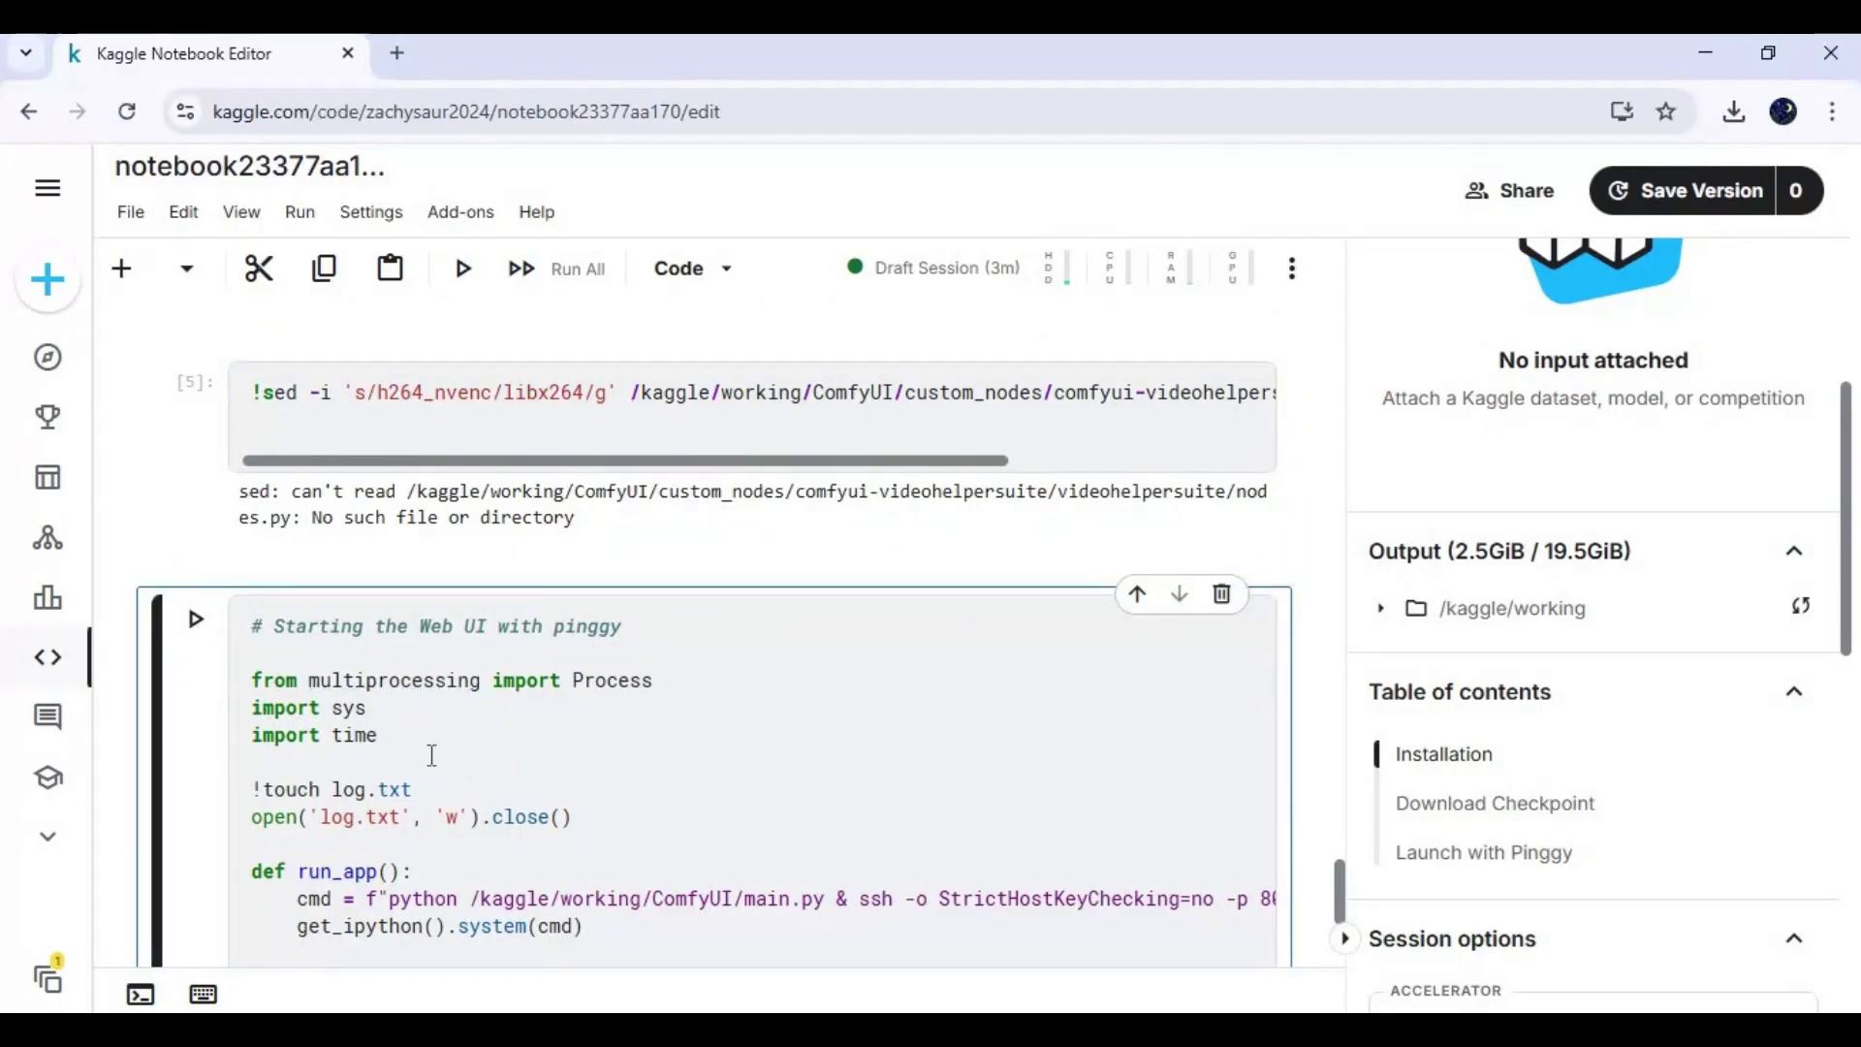
key("shift+Return")
scroll(455, 760, "down", 8)
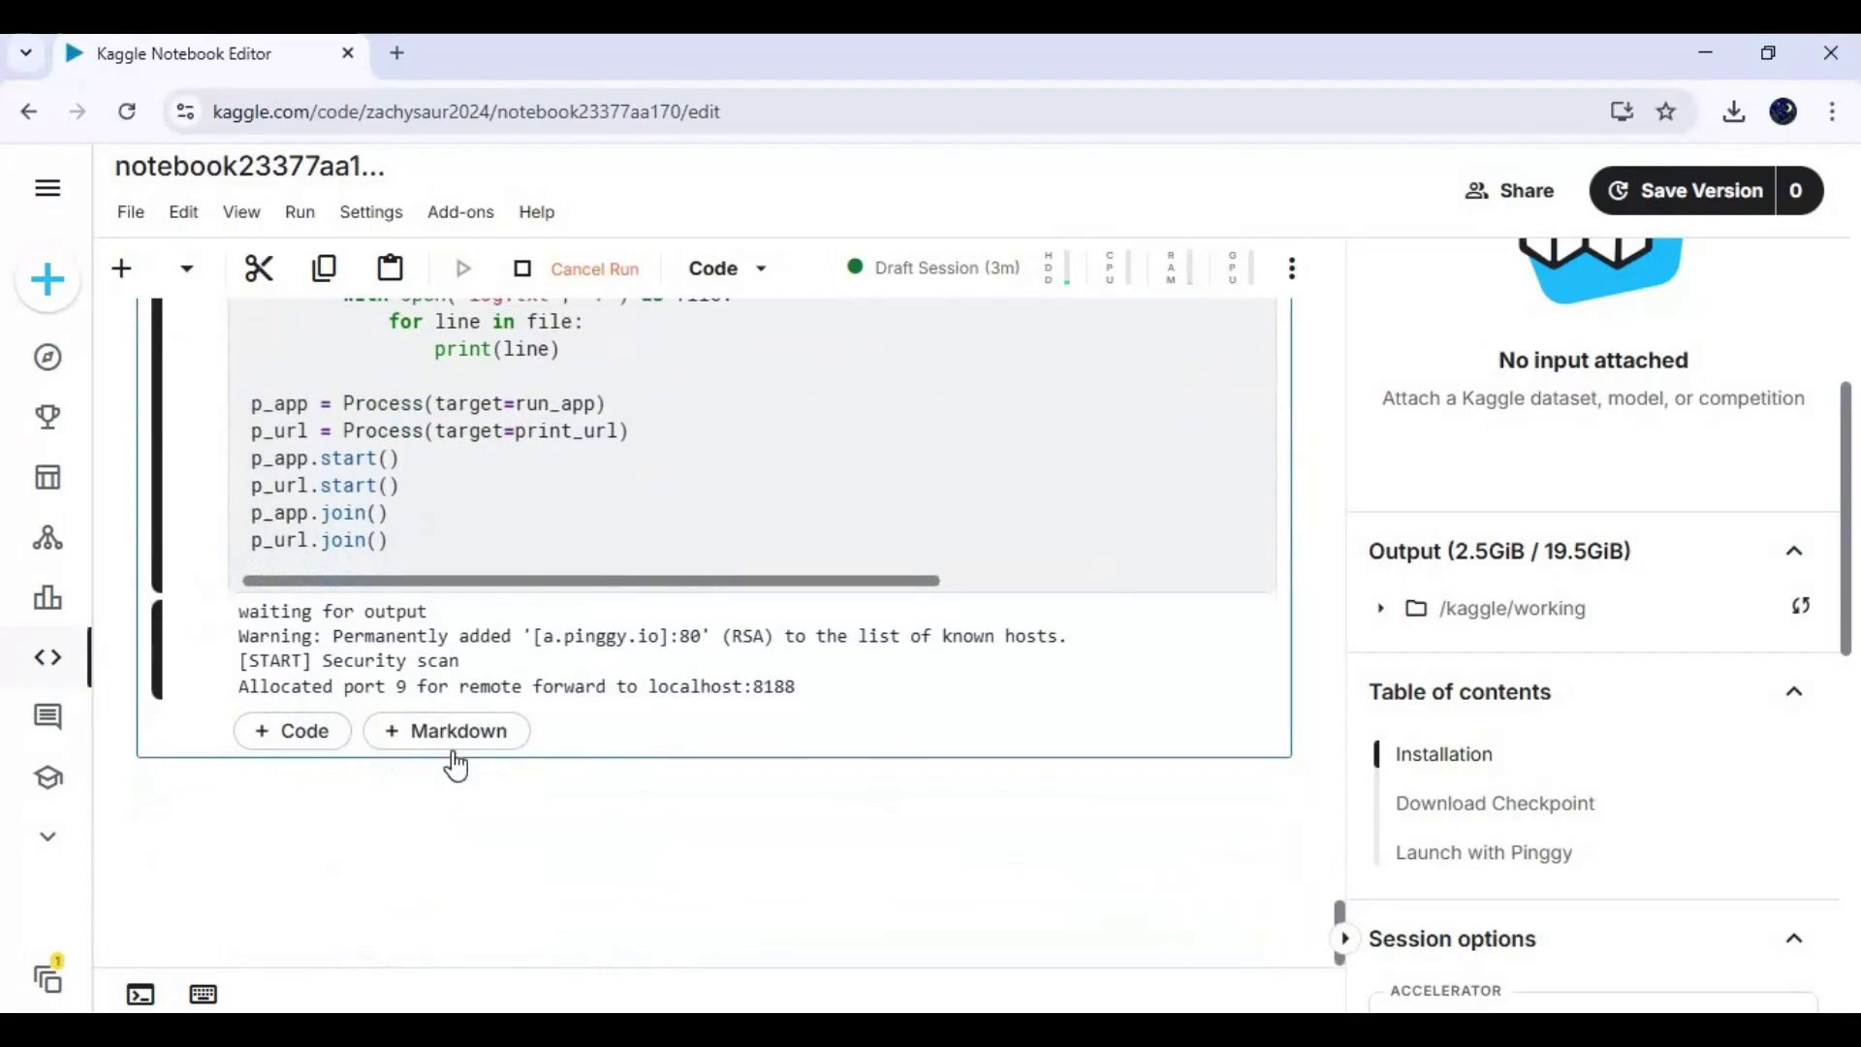
scroll(946, 832, "down", 8)
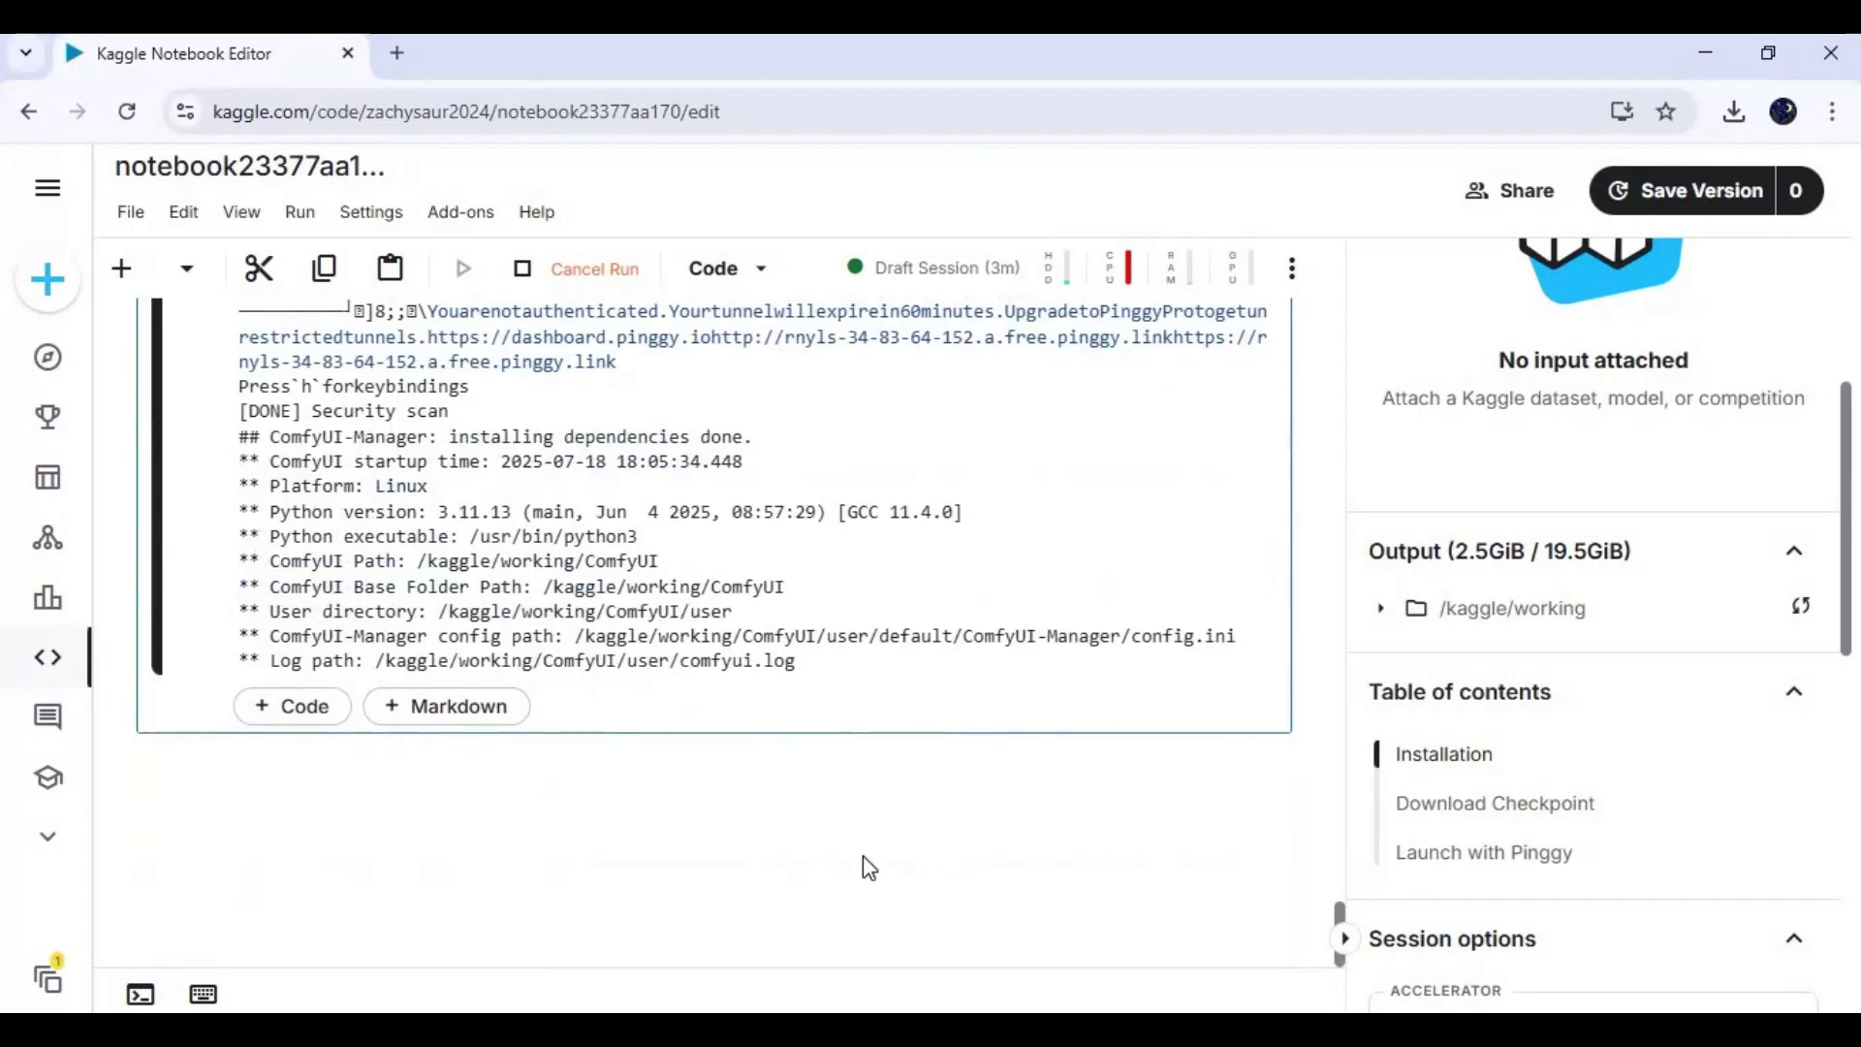
scroll(892, 866, "down", 2)
scroll(812, 717, "down", 5)
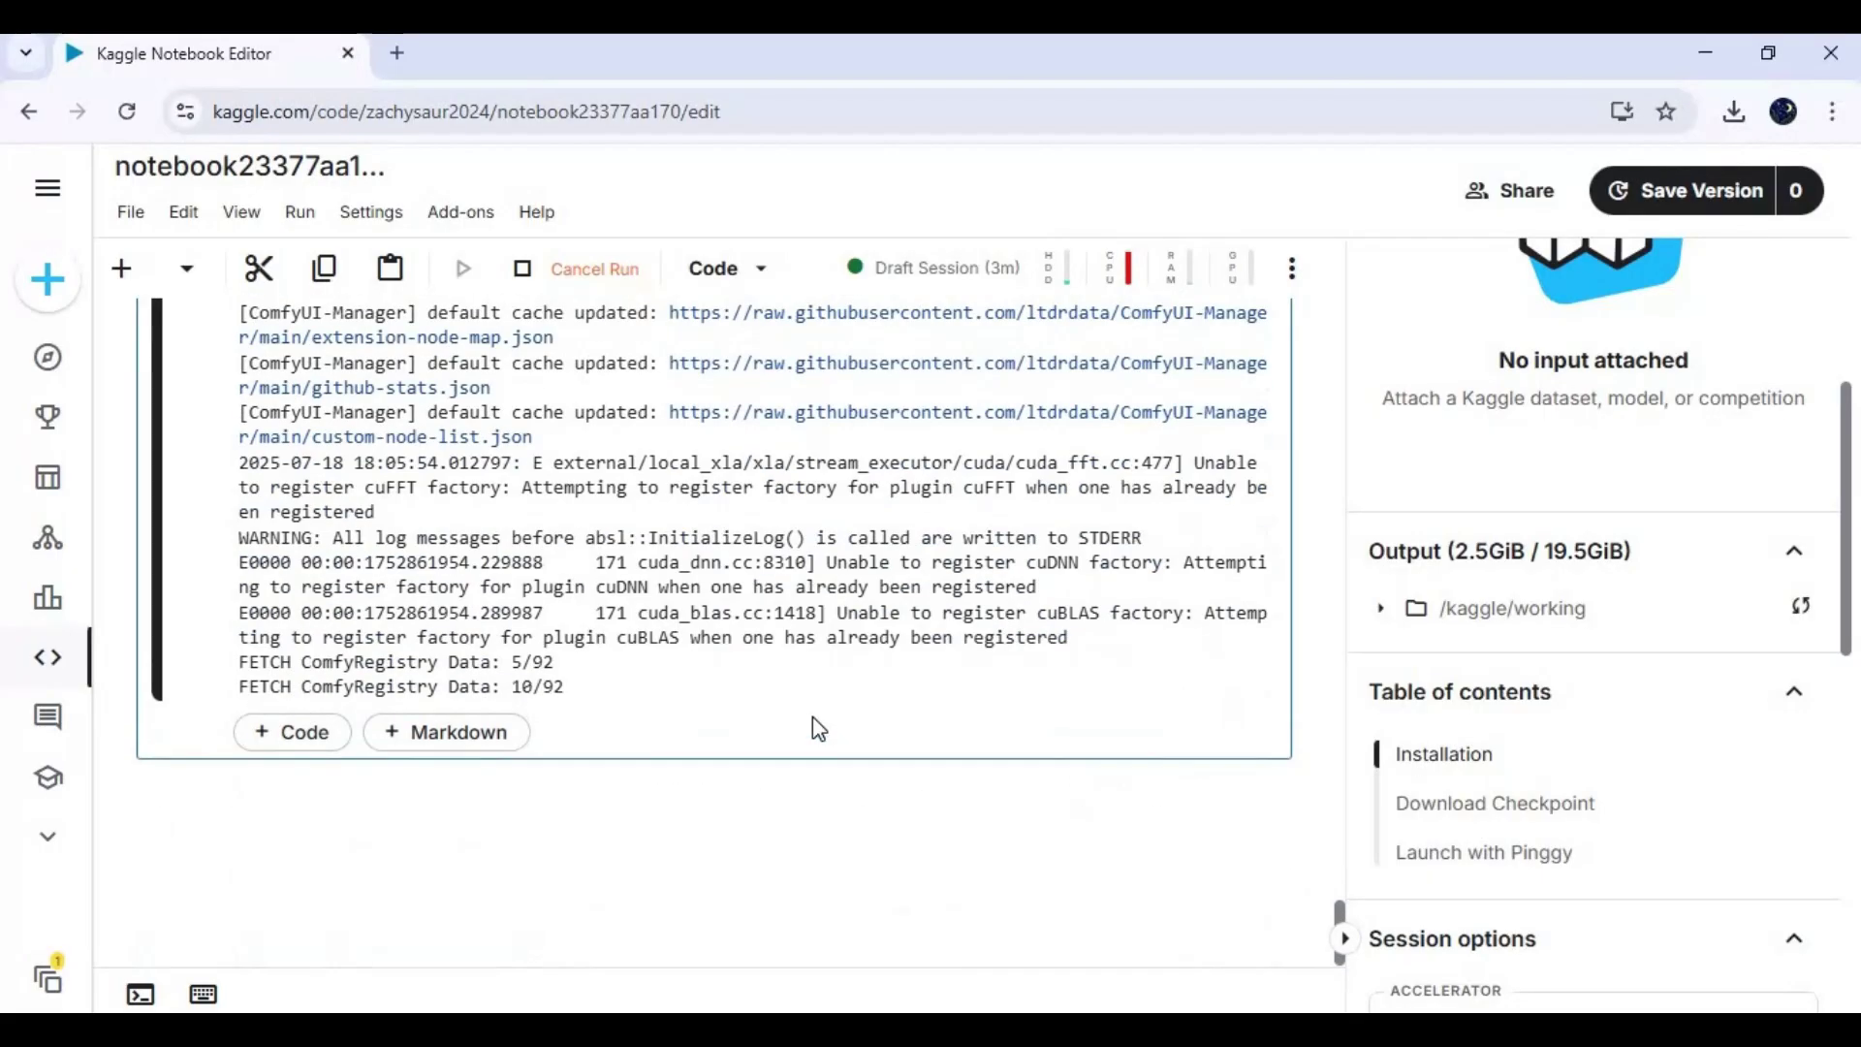
scroll(802, 761, "down", 4)
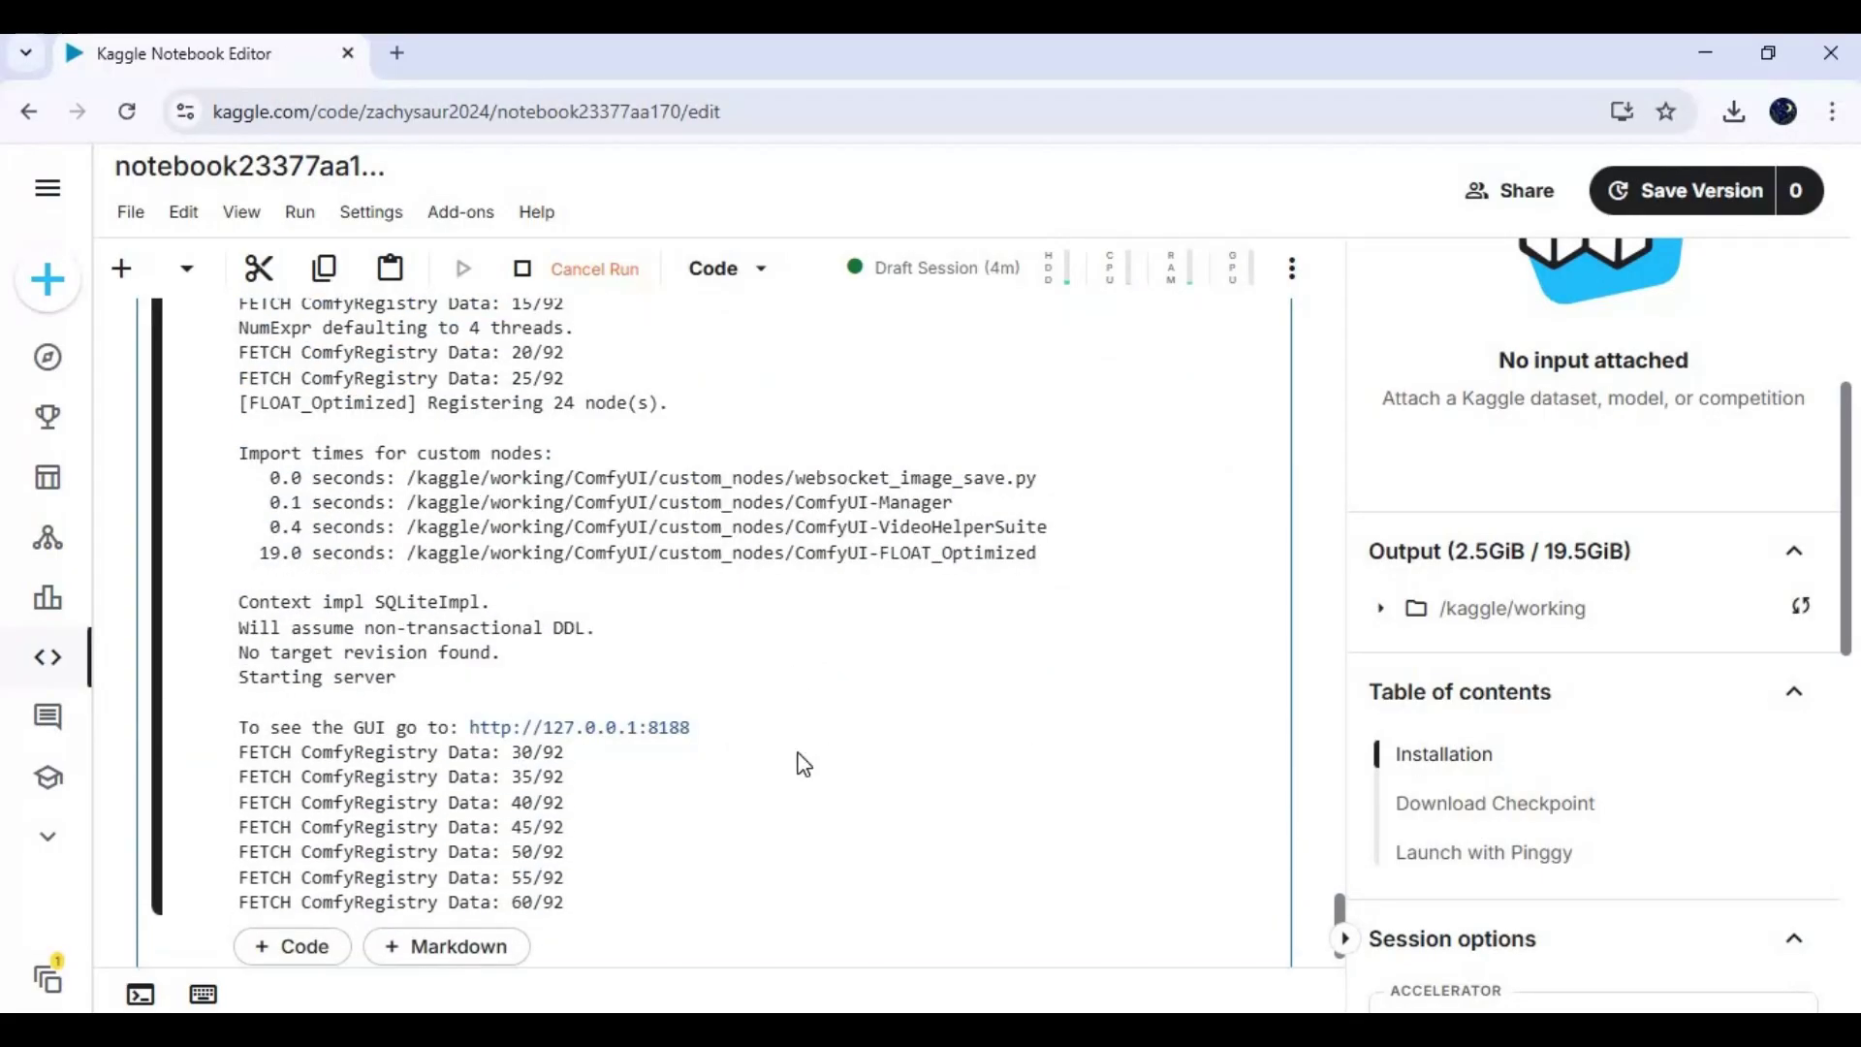
scroll(836, 775, "down", 1)
scroll(831, 782, "down", 4)
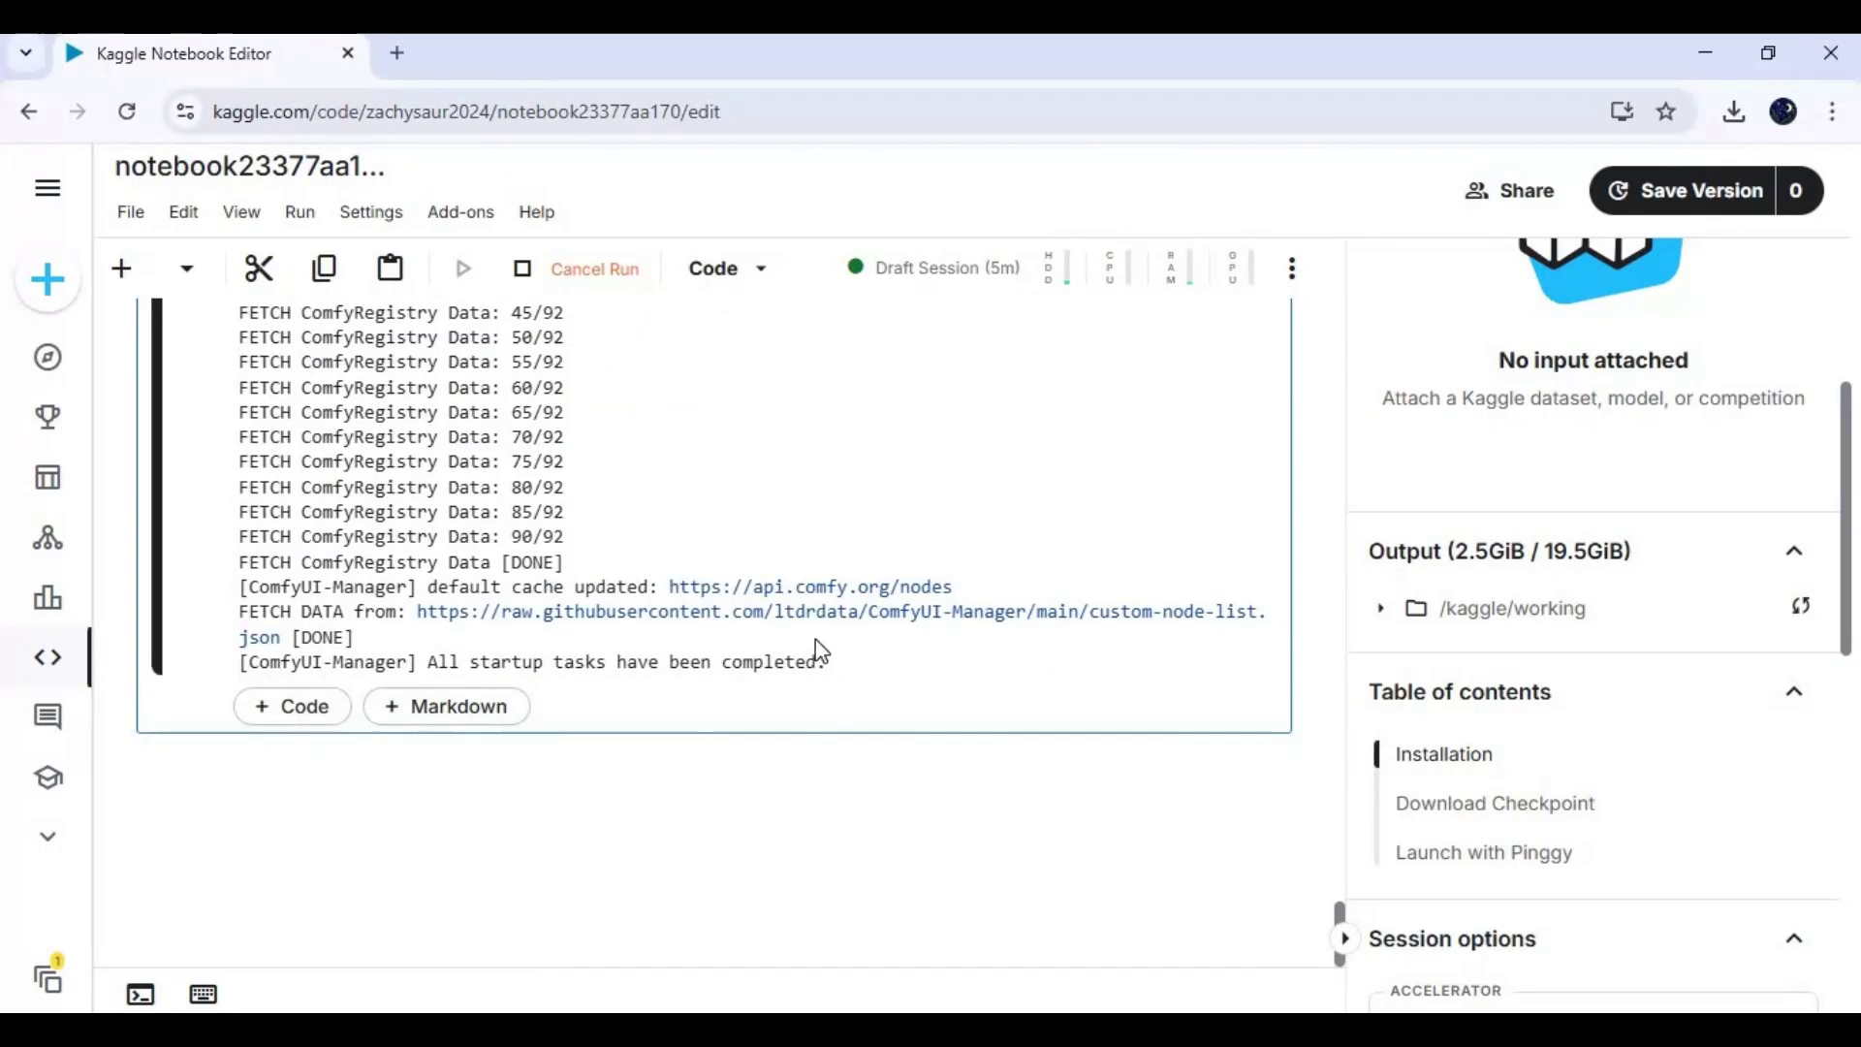
scroll(821, 649, "up", 15)
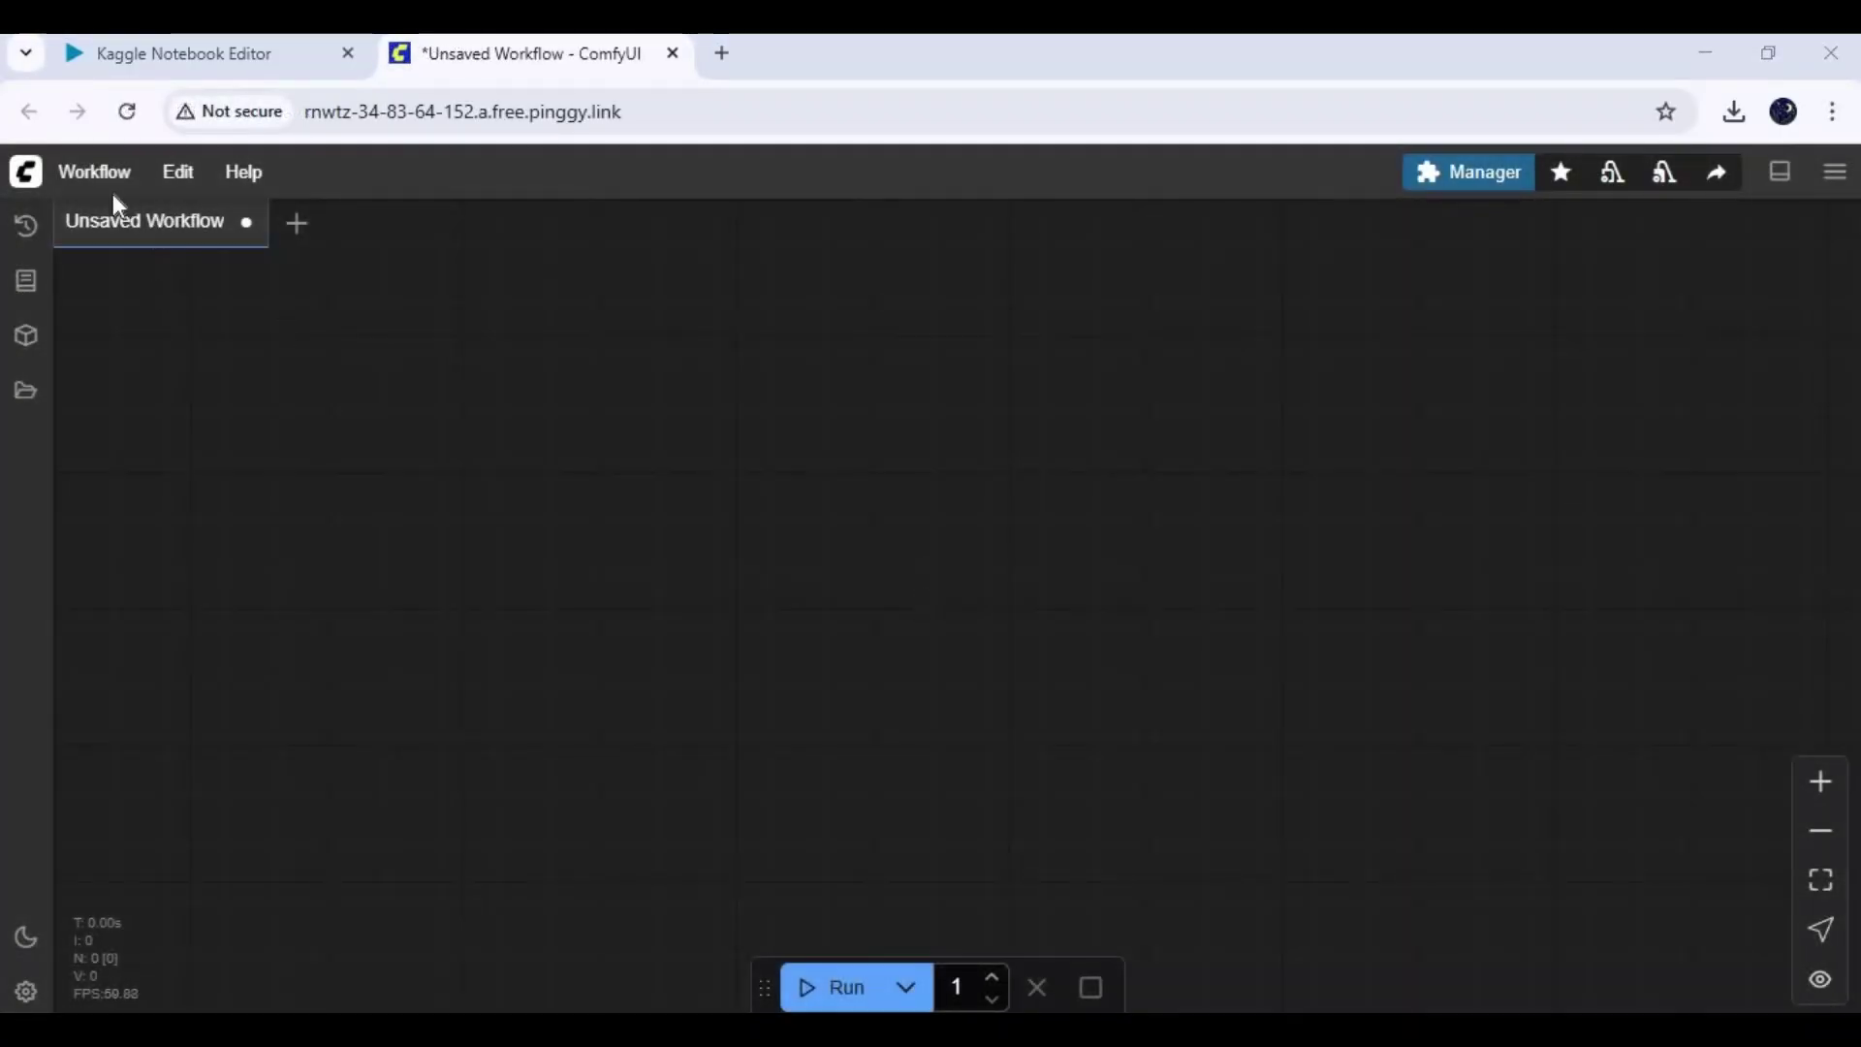
- Open float_workflow from Downloads > Float > Float and pan the canvas to show all nodes
left_click(93, 175)
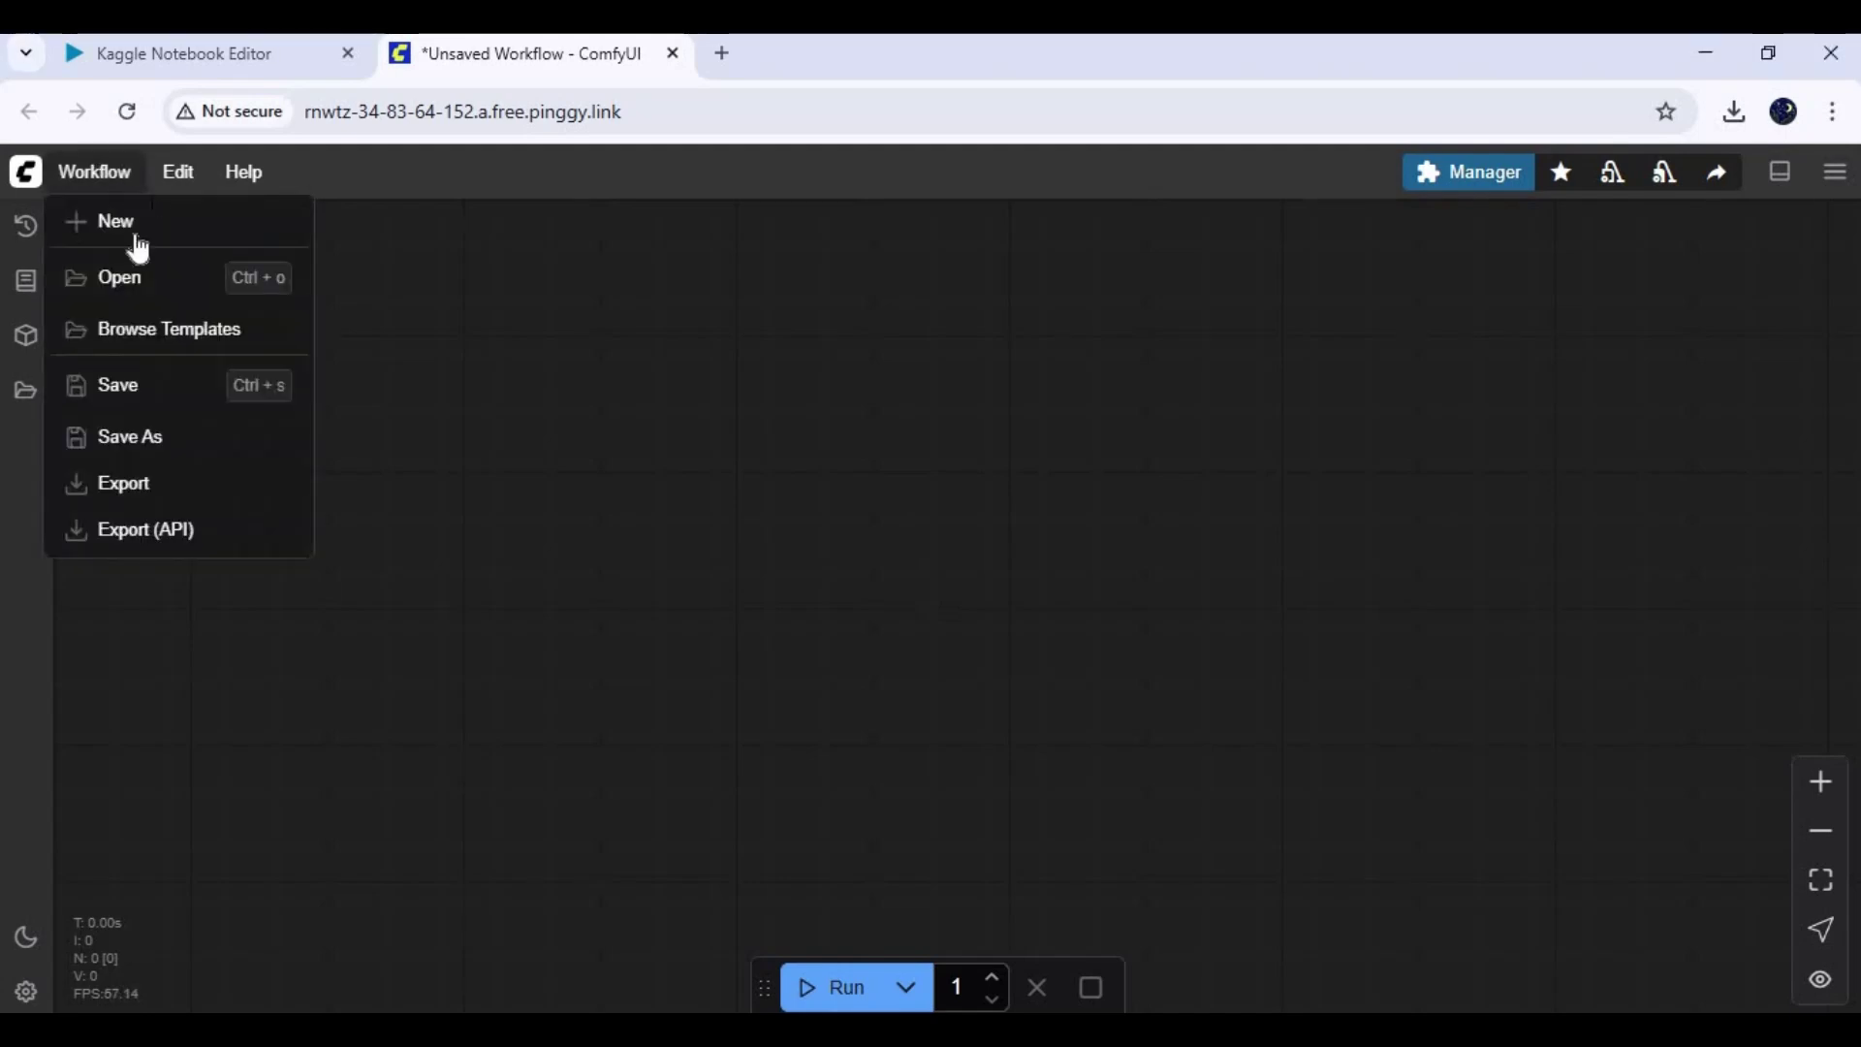
left_click(104, 281)
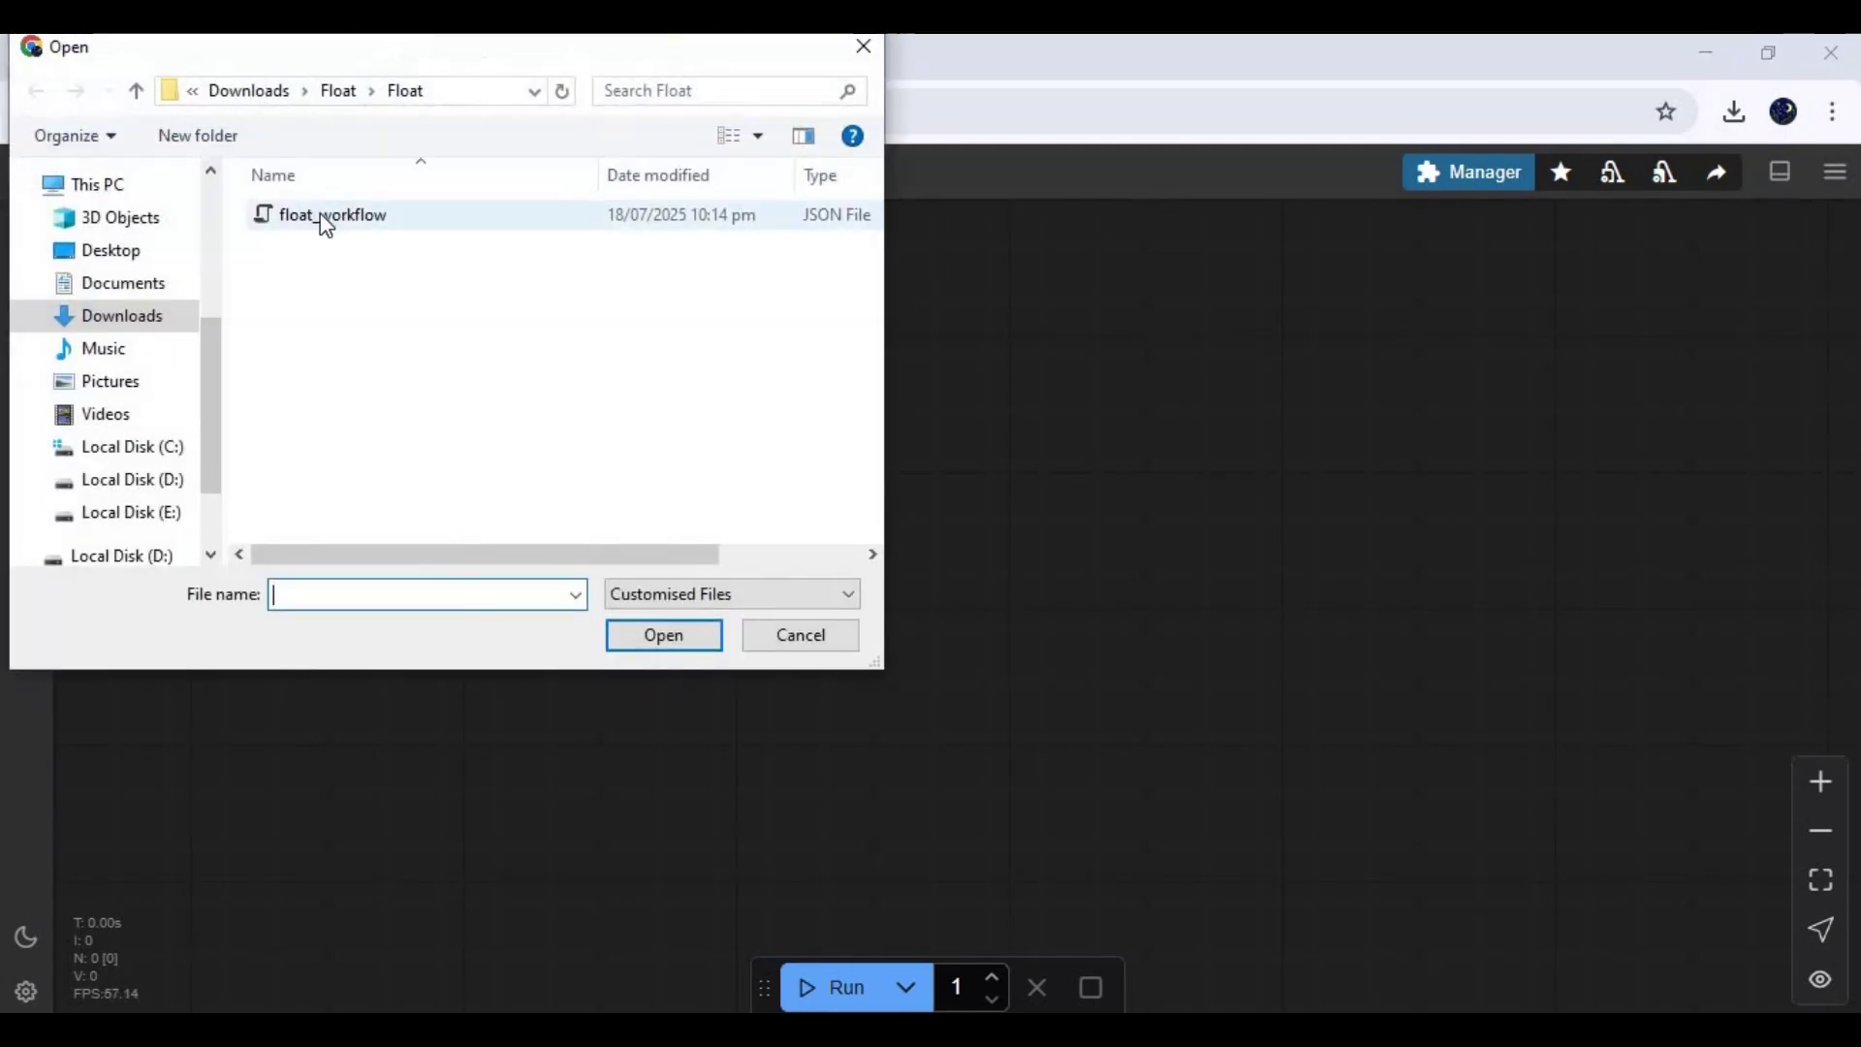
left_click(326, 217)
left_click(665, 635)
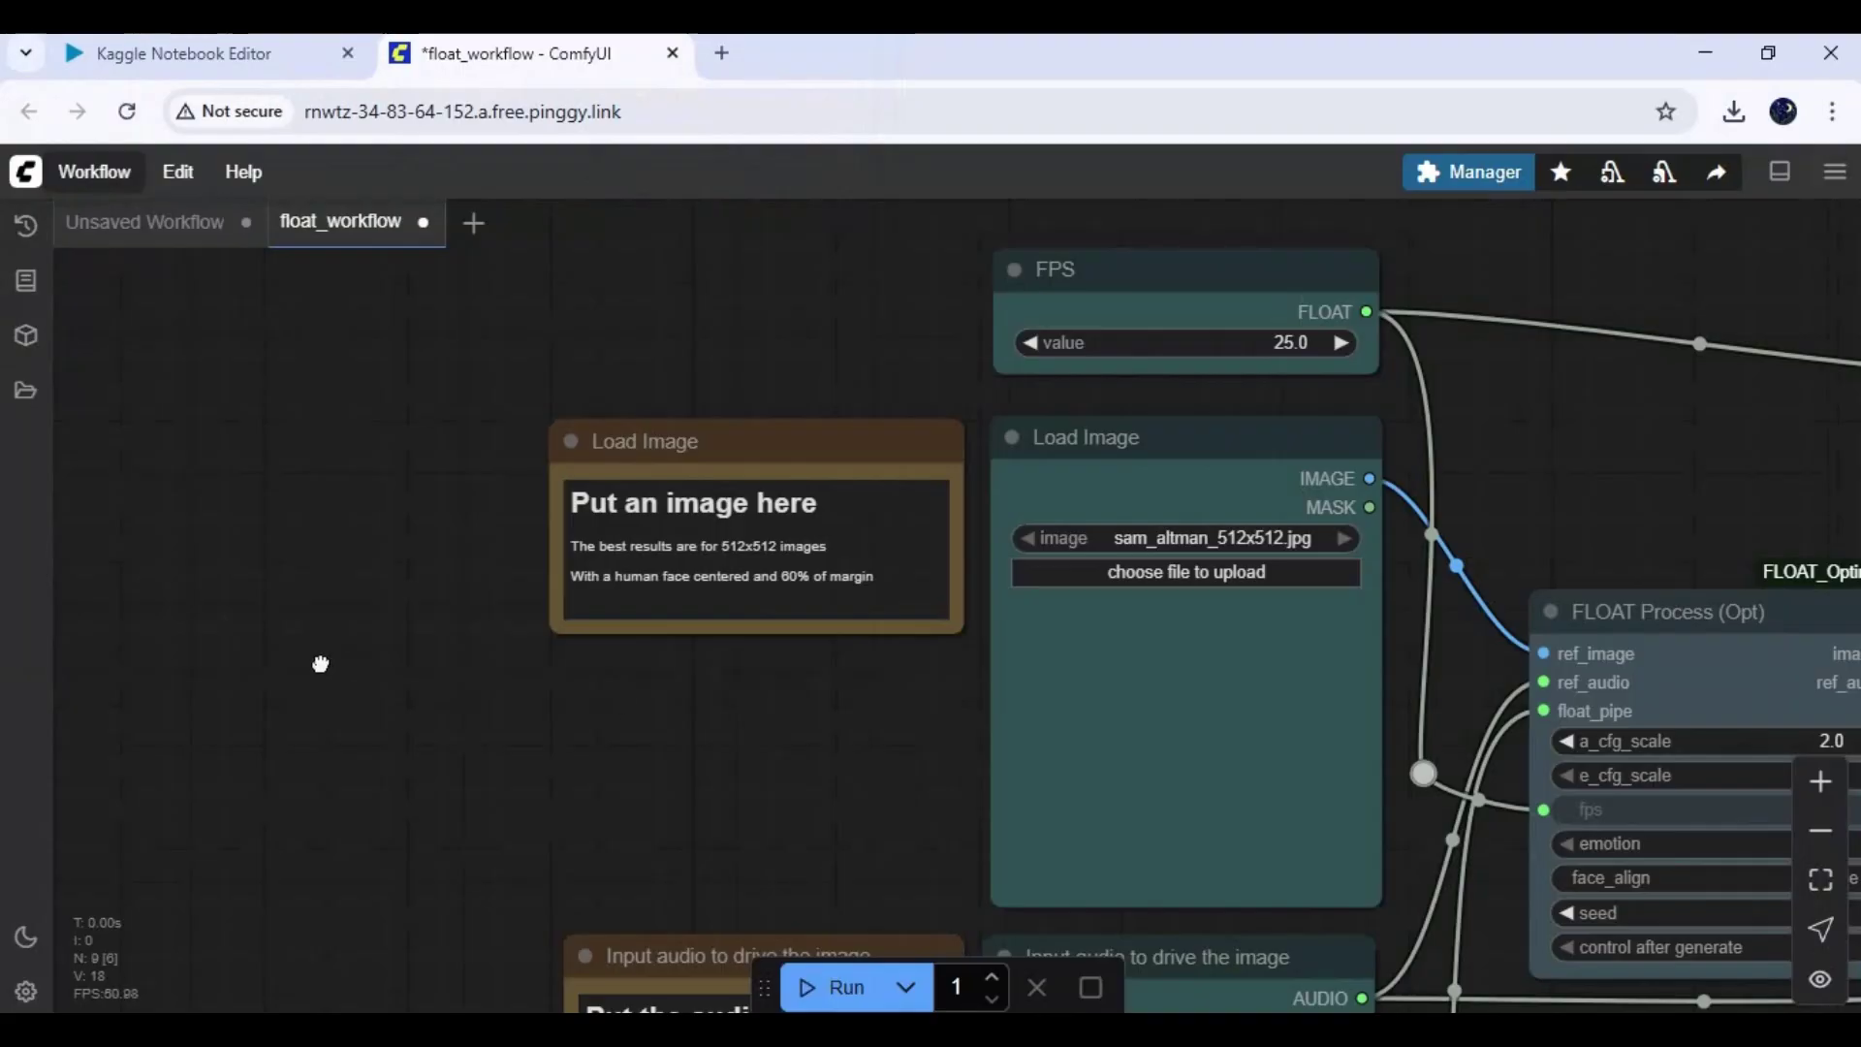
scroll(321, 664, "down", 3)
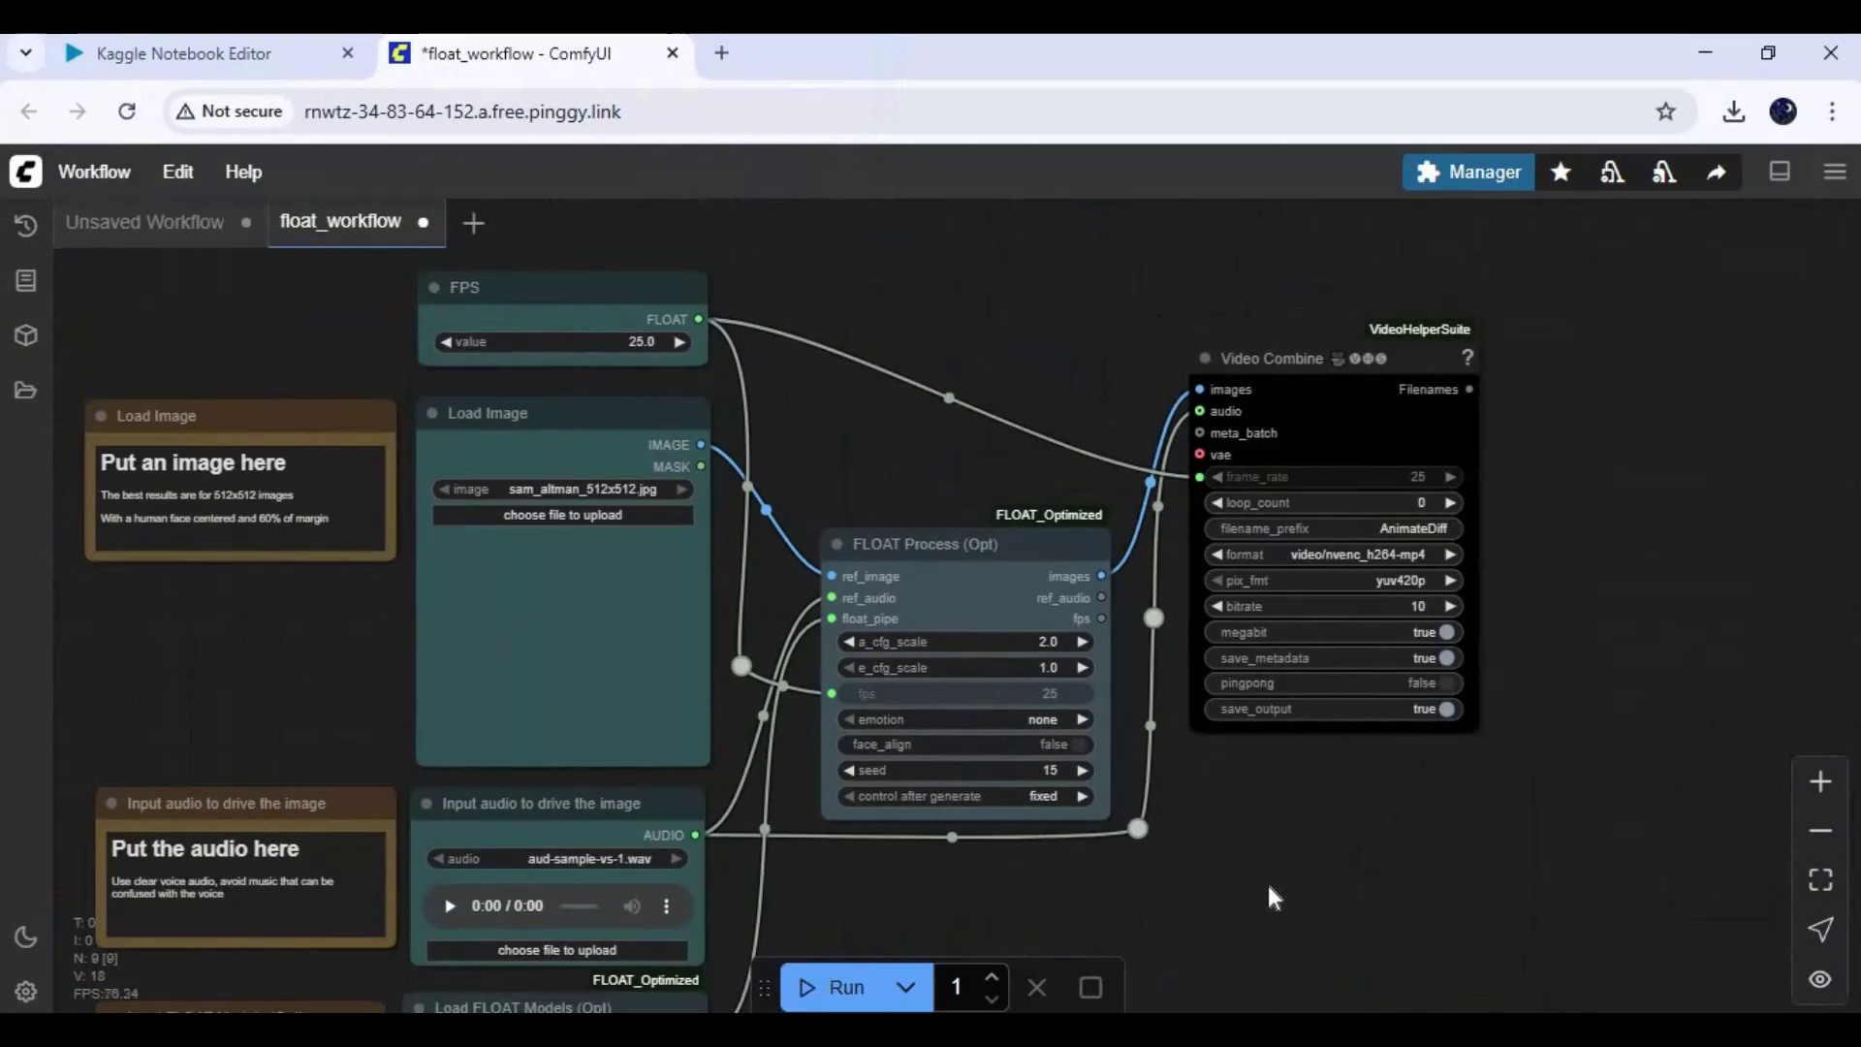
left_click_drag(1268, 886, 1103, 870)
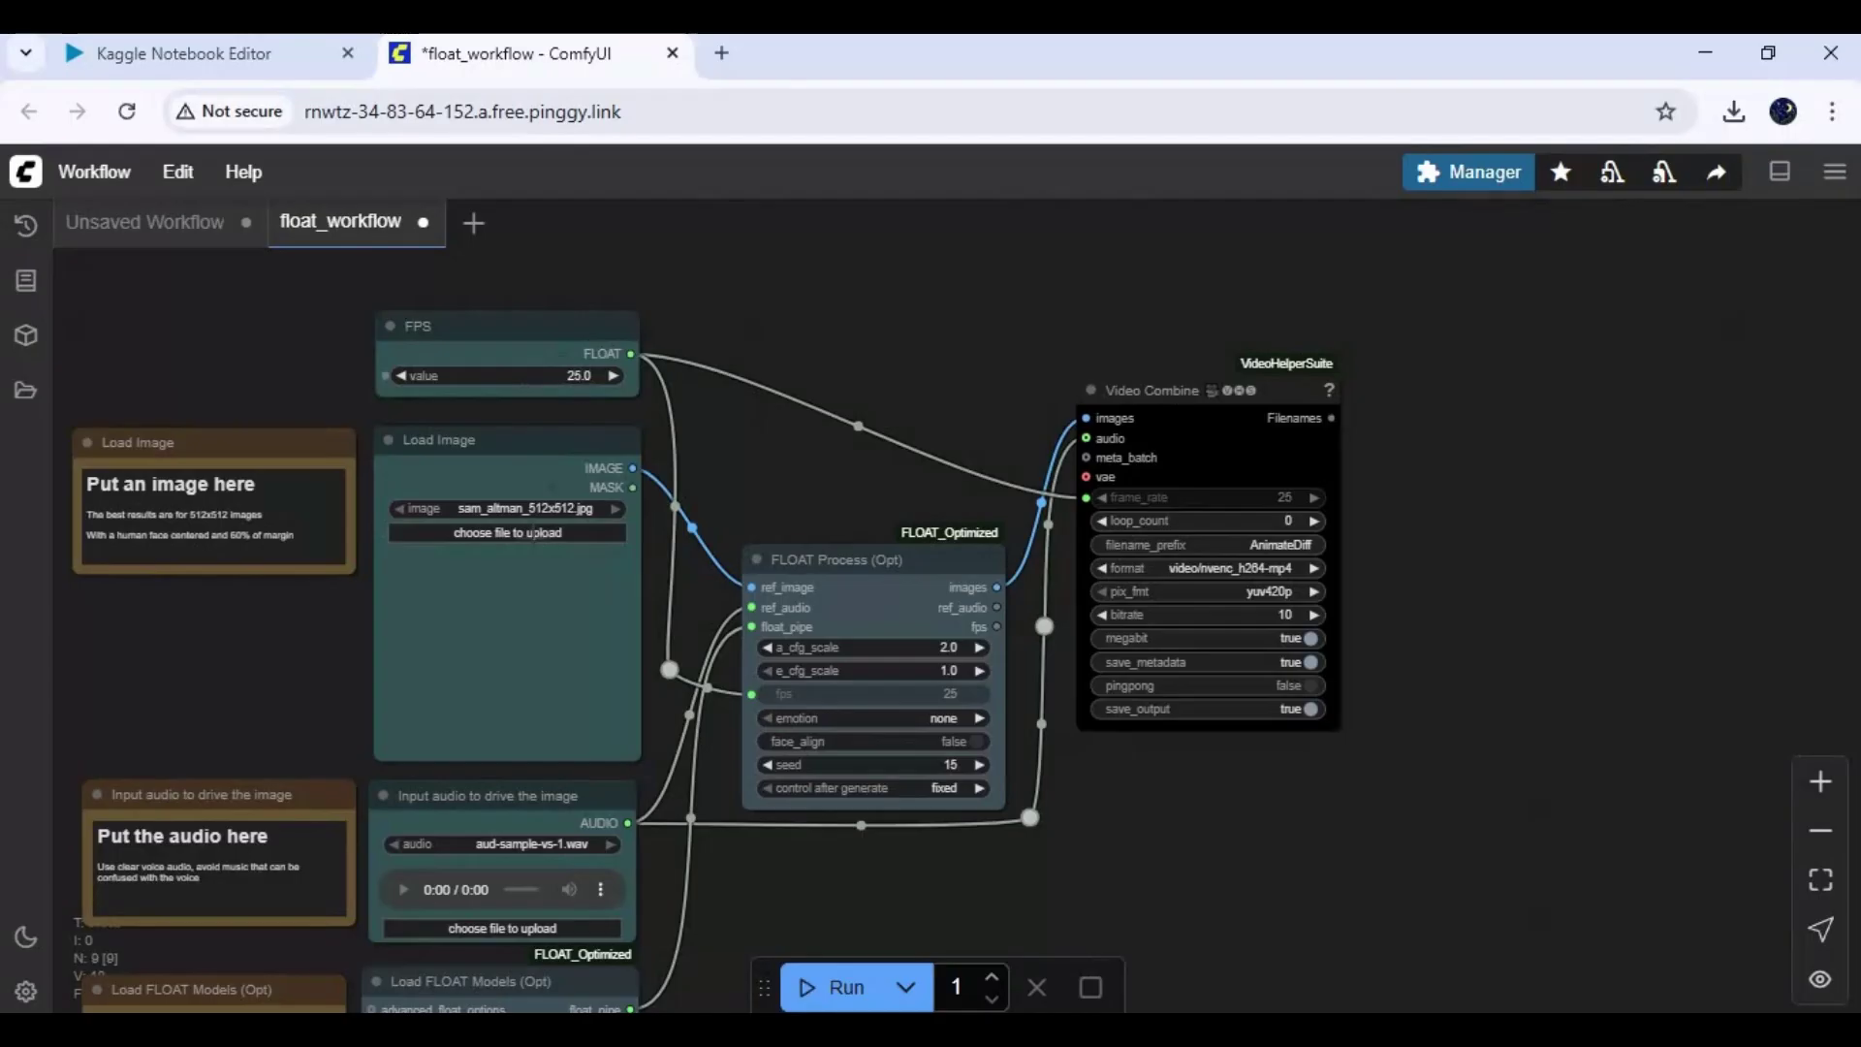
left_click(509, 535)
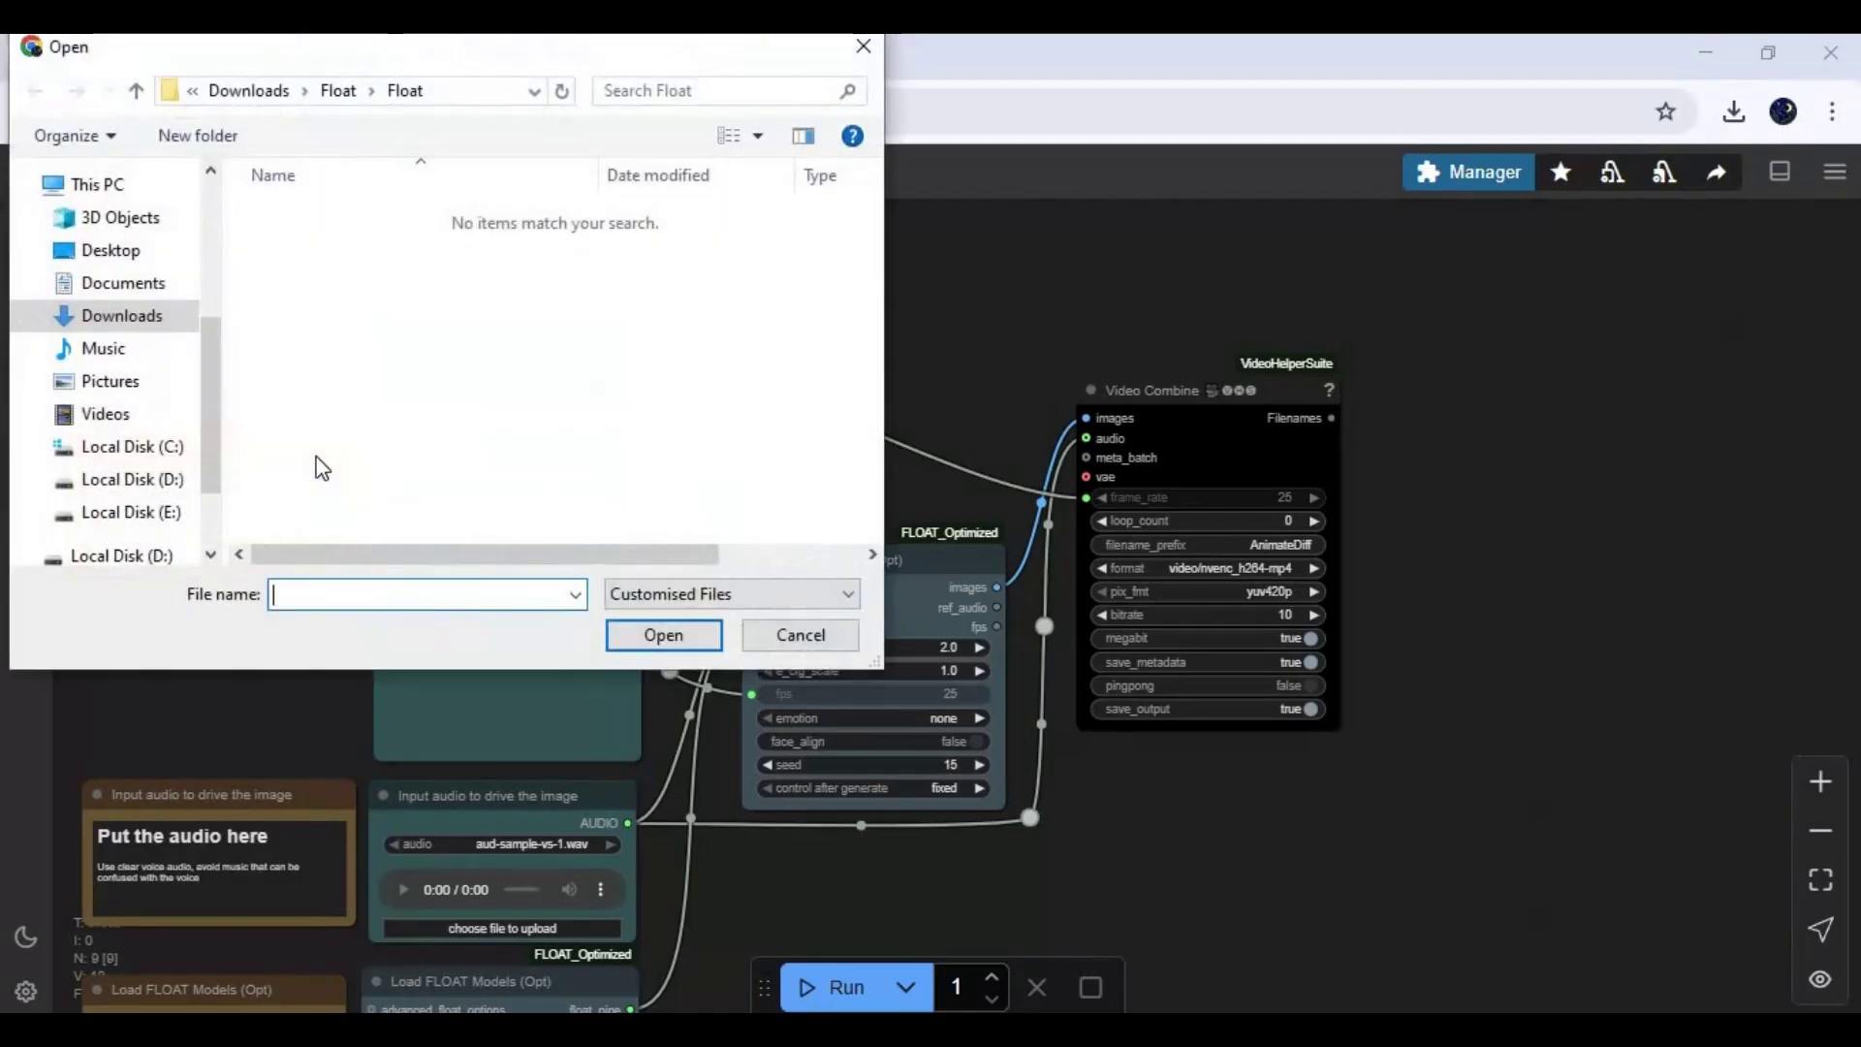
- Upload image (5).jpg from Downloads into the Load Image node as the face portrait
left_click(124, 318)
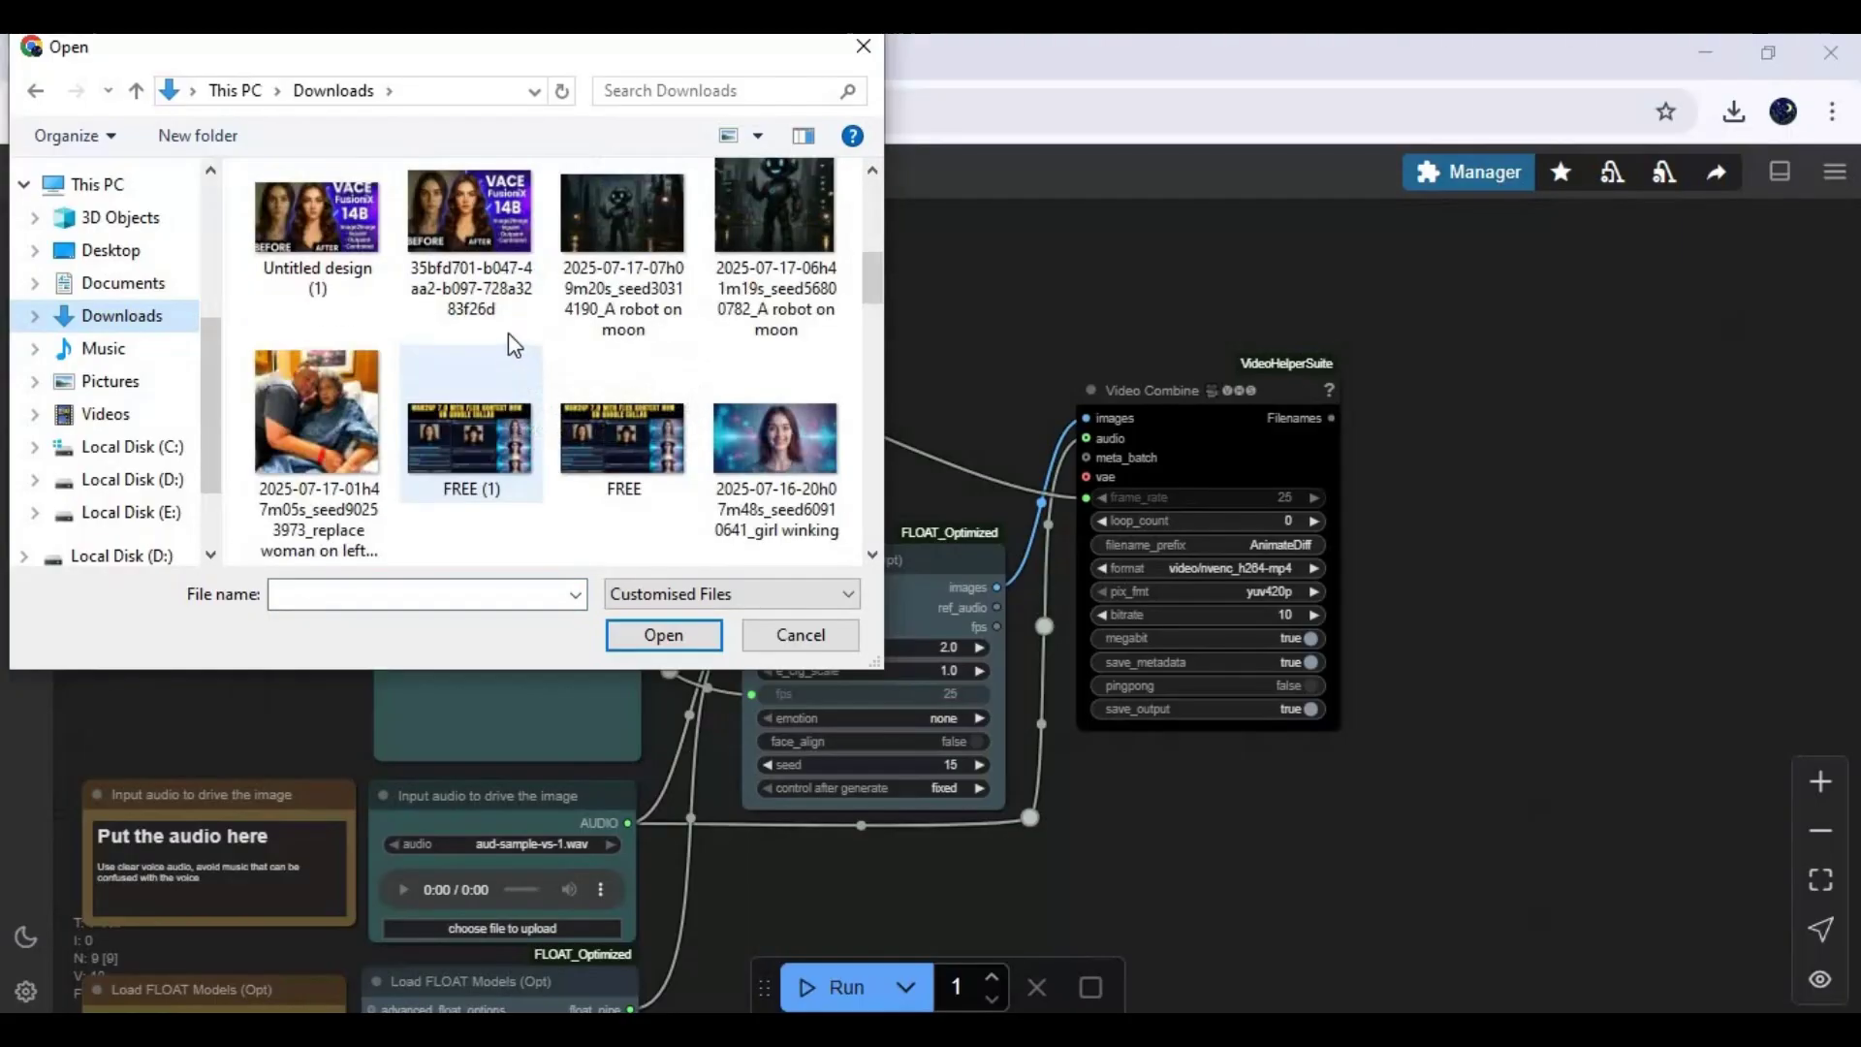
scroll(502, 332, "down", 3)
scroll(455, 368, "down", 3)
scroll(450, 382, "down", 3)
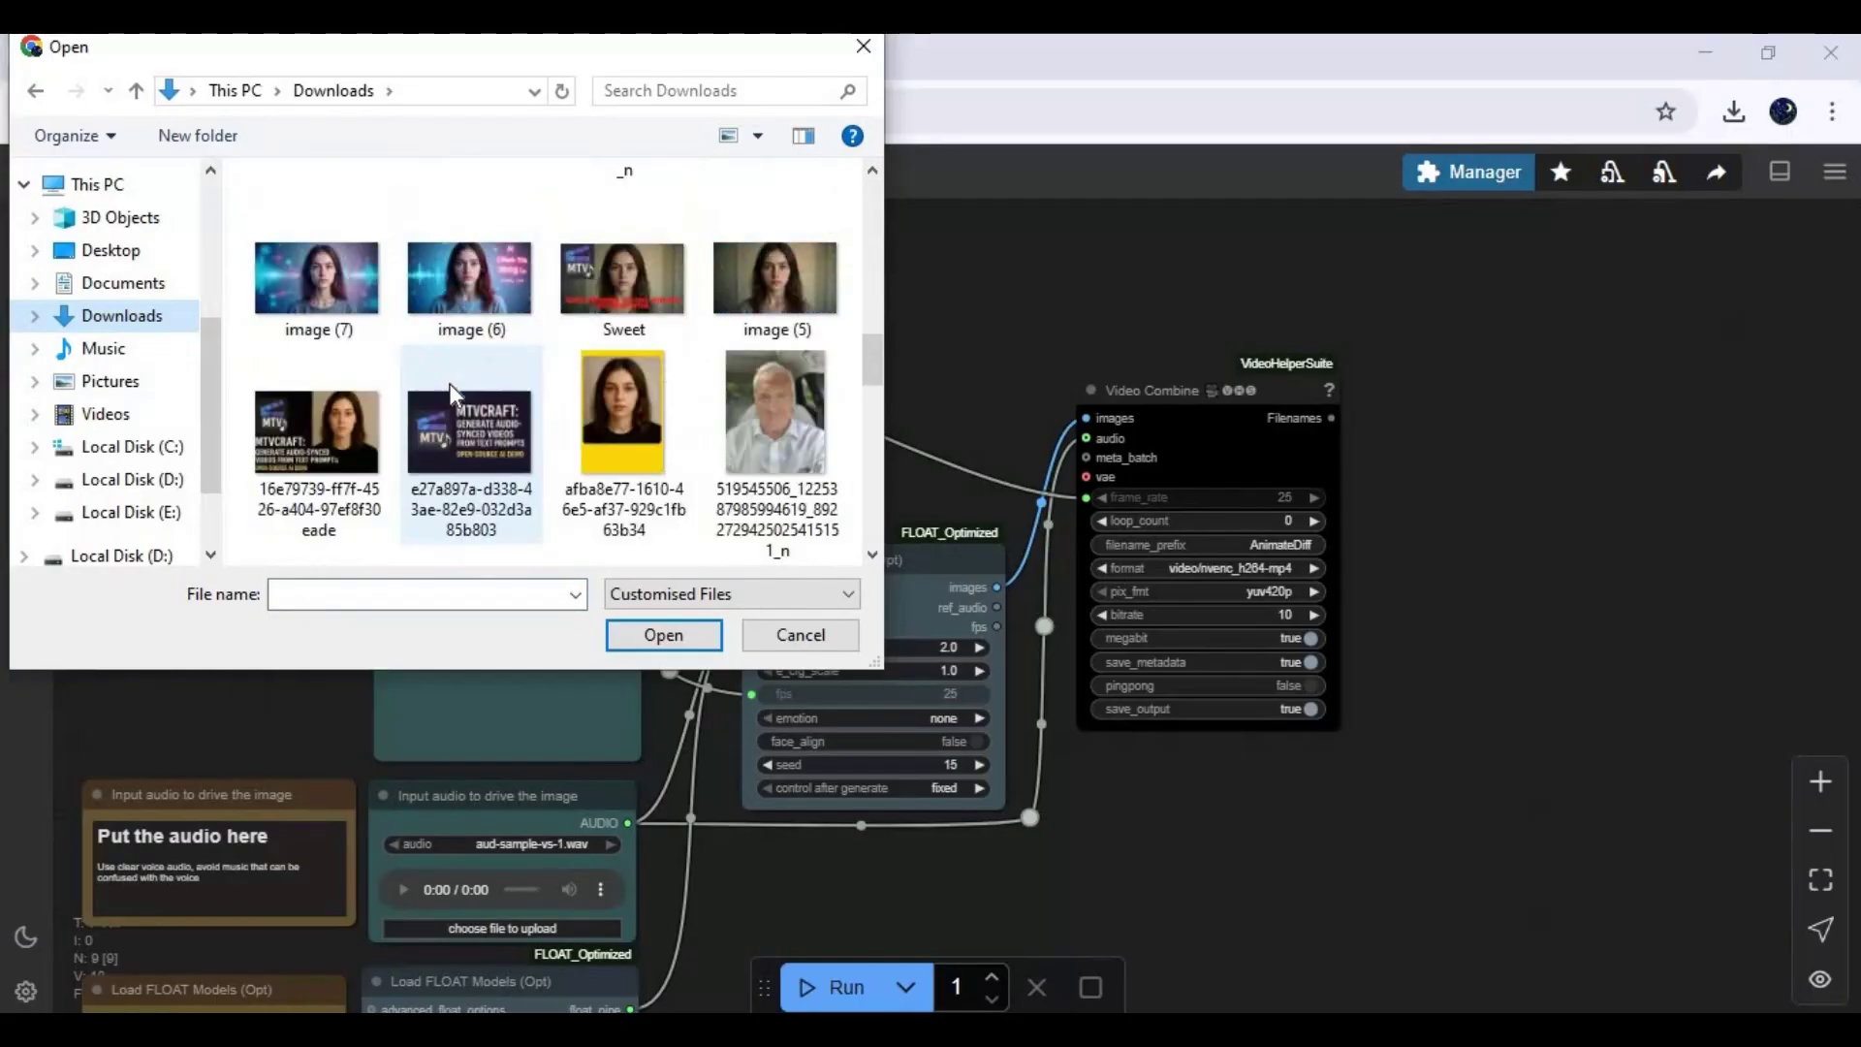
scroll(449, 382, "down", 3)
scroll(450, 382, "down", 3)
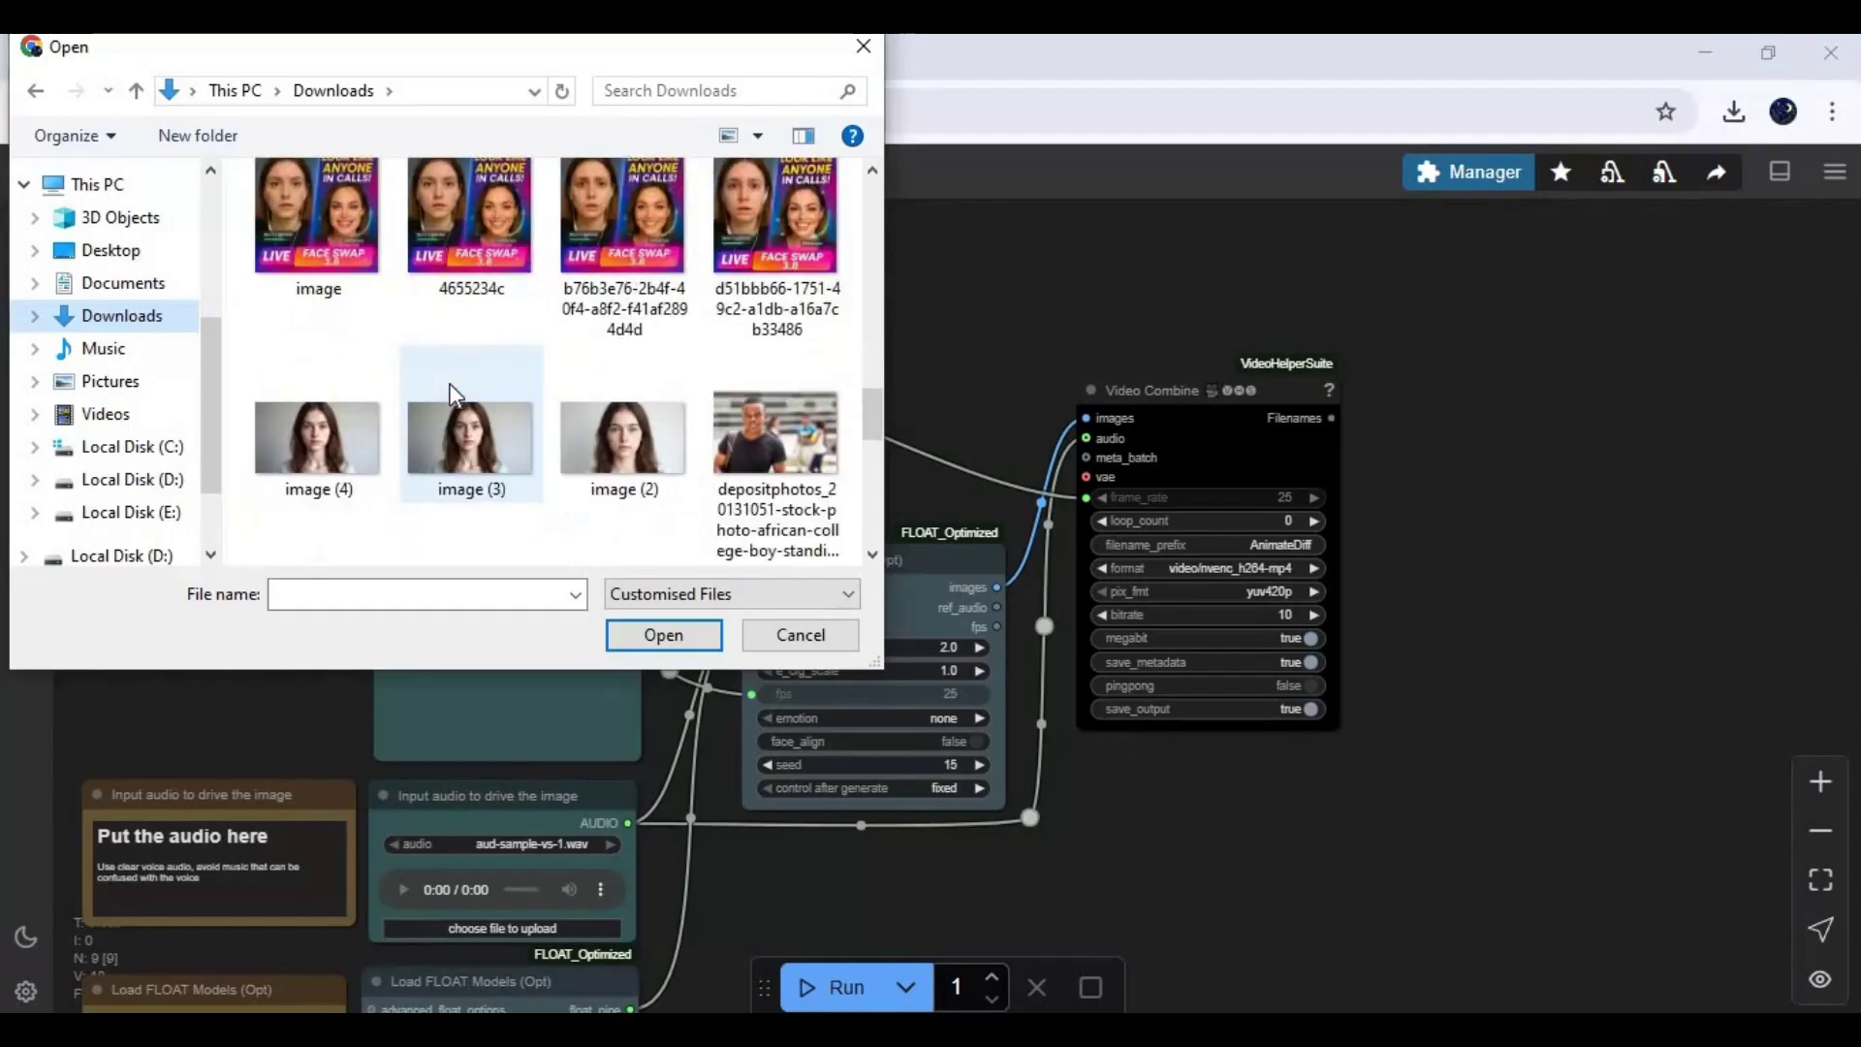
scroll(466, 387, "up", 10)
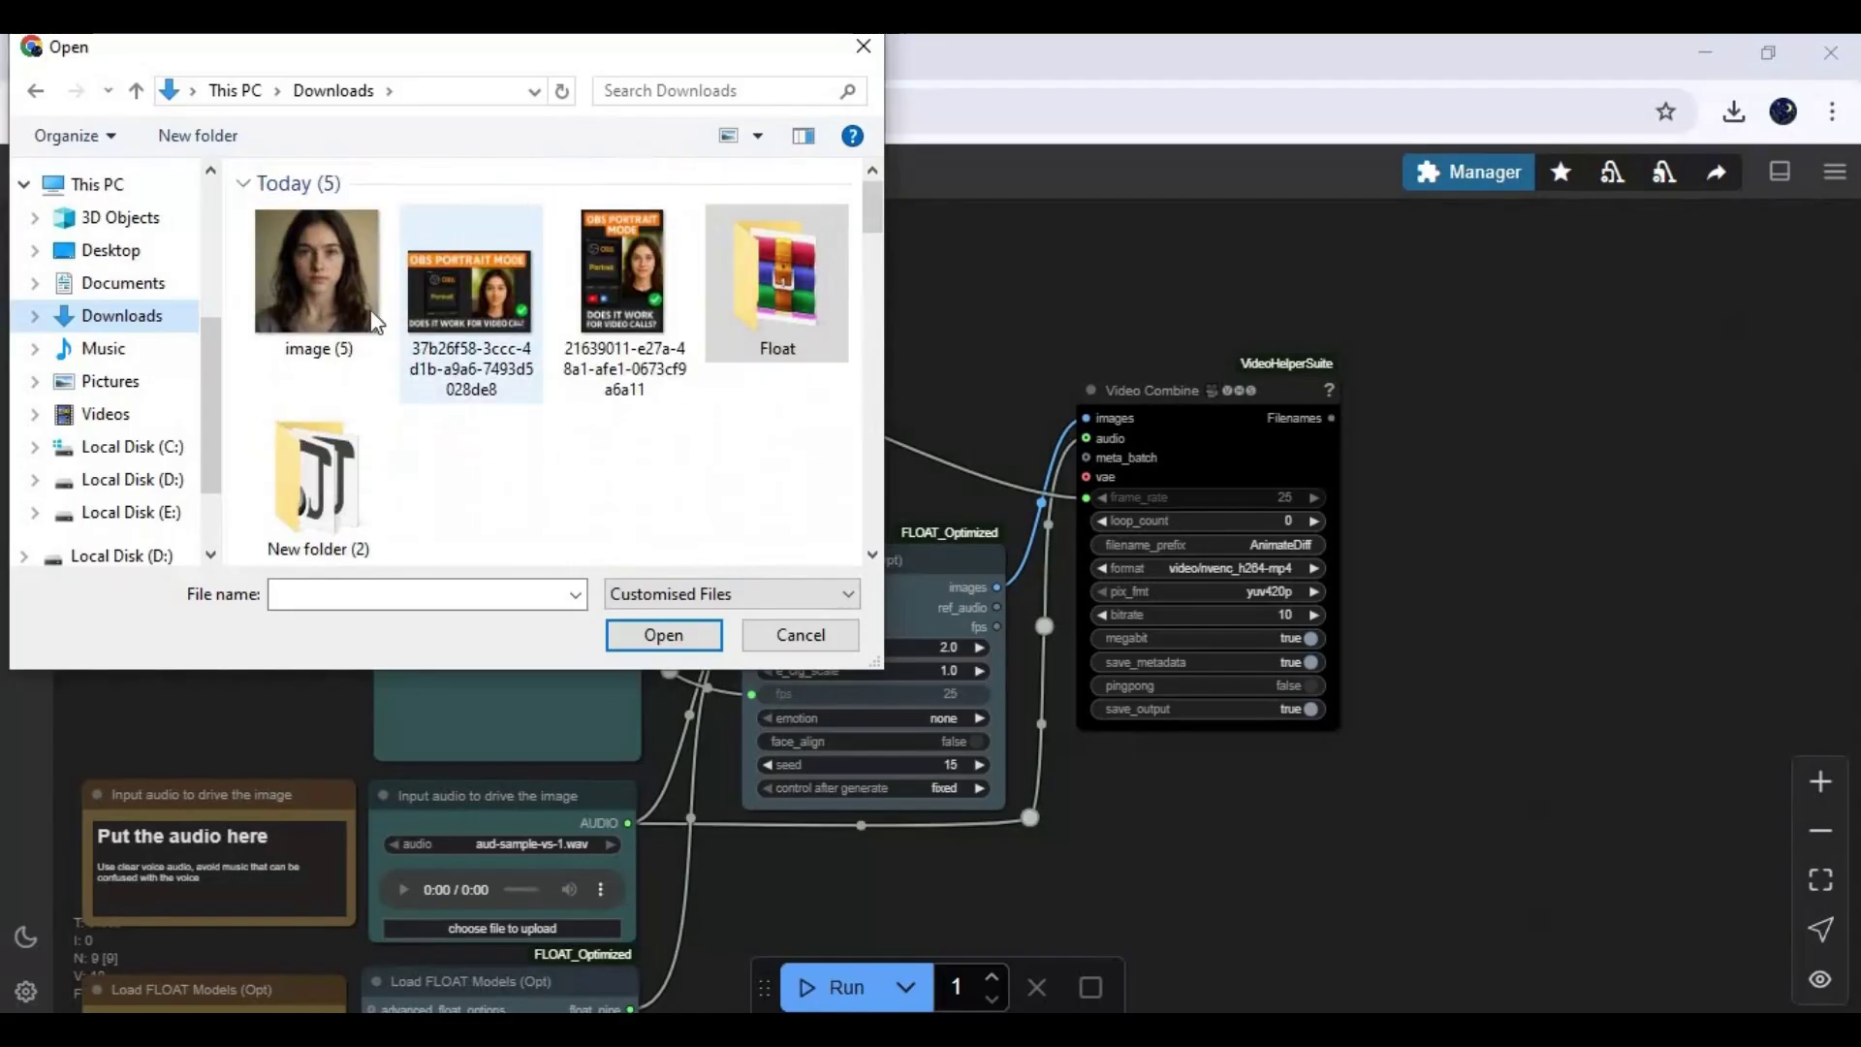
double_click(341, 275)
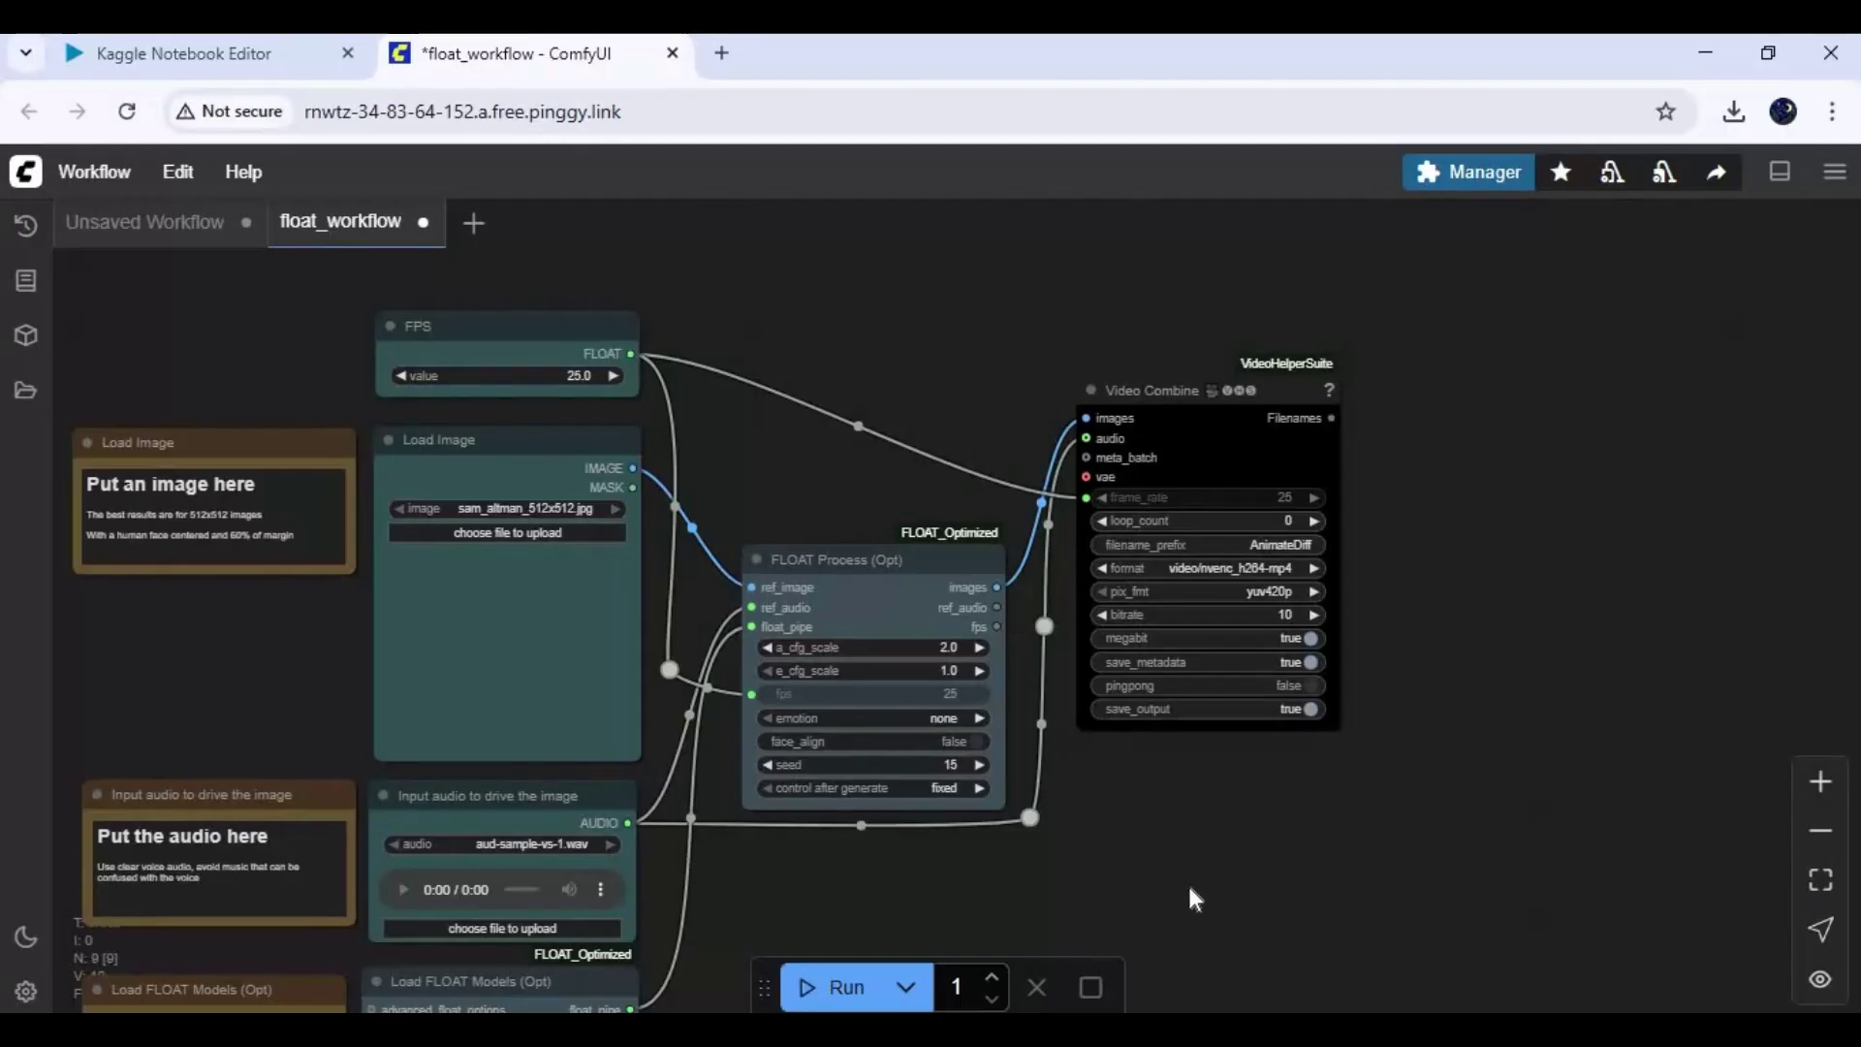
left_click_drag(1108, 931, 1270, 775)
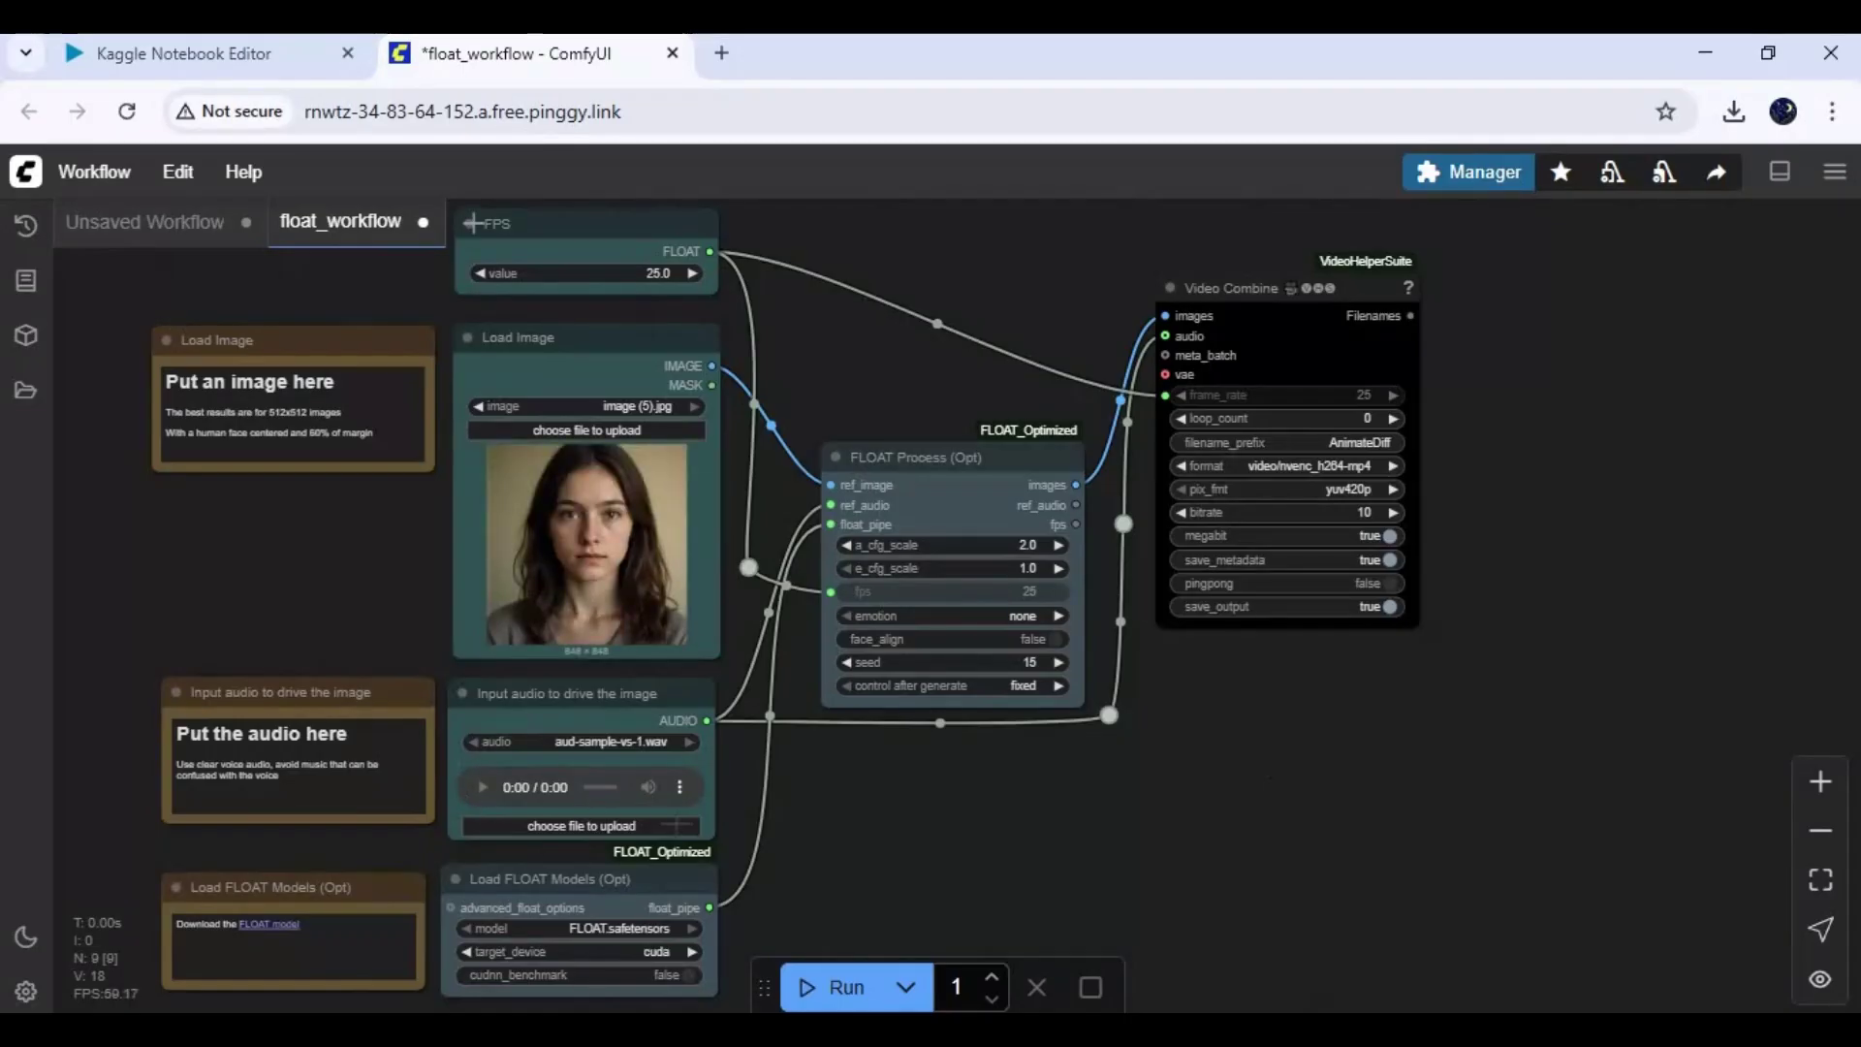
left_click(471, 826)
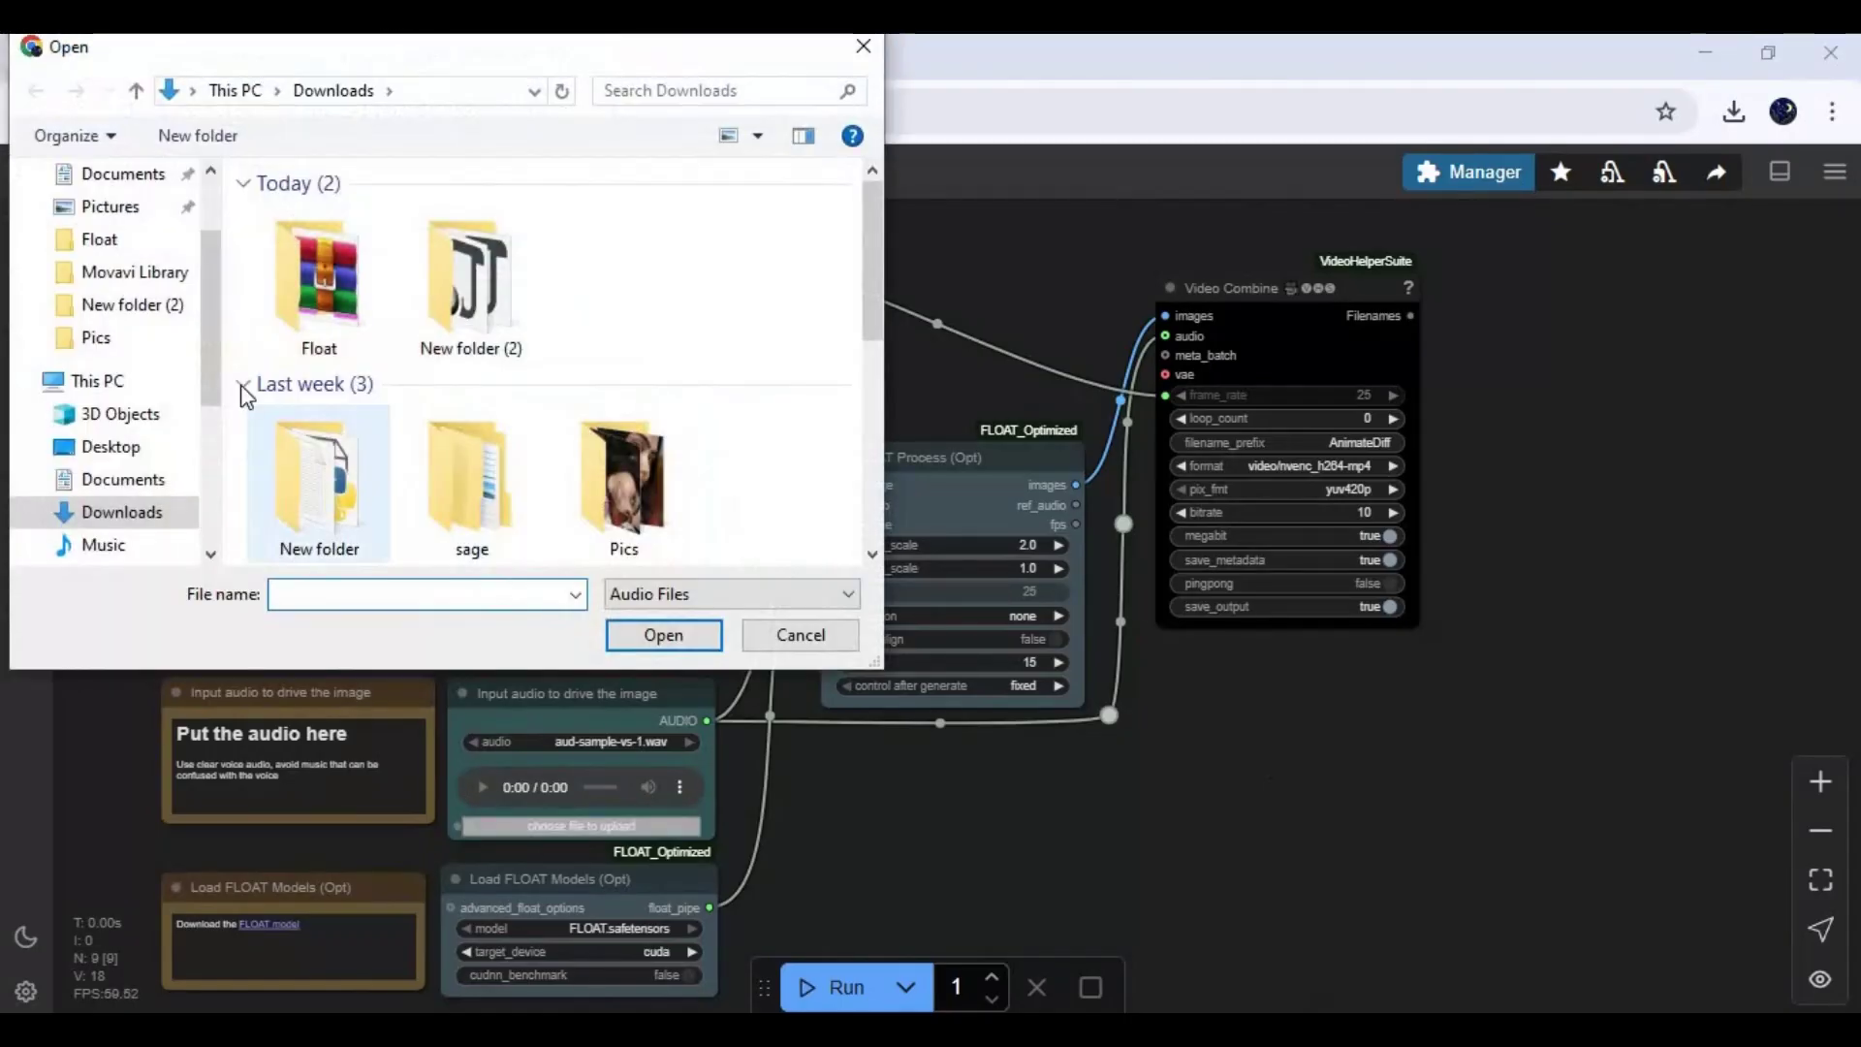
- Pick the 'end' audio file from Videos > Movavi Library for the audio loader
scroll(131, 504, "down", 1)
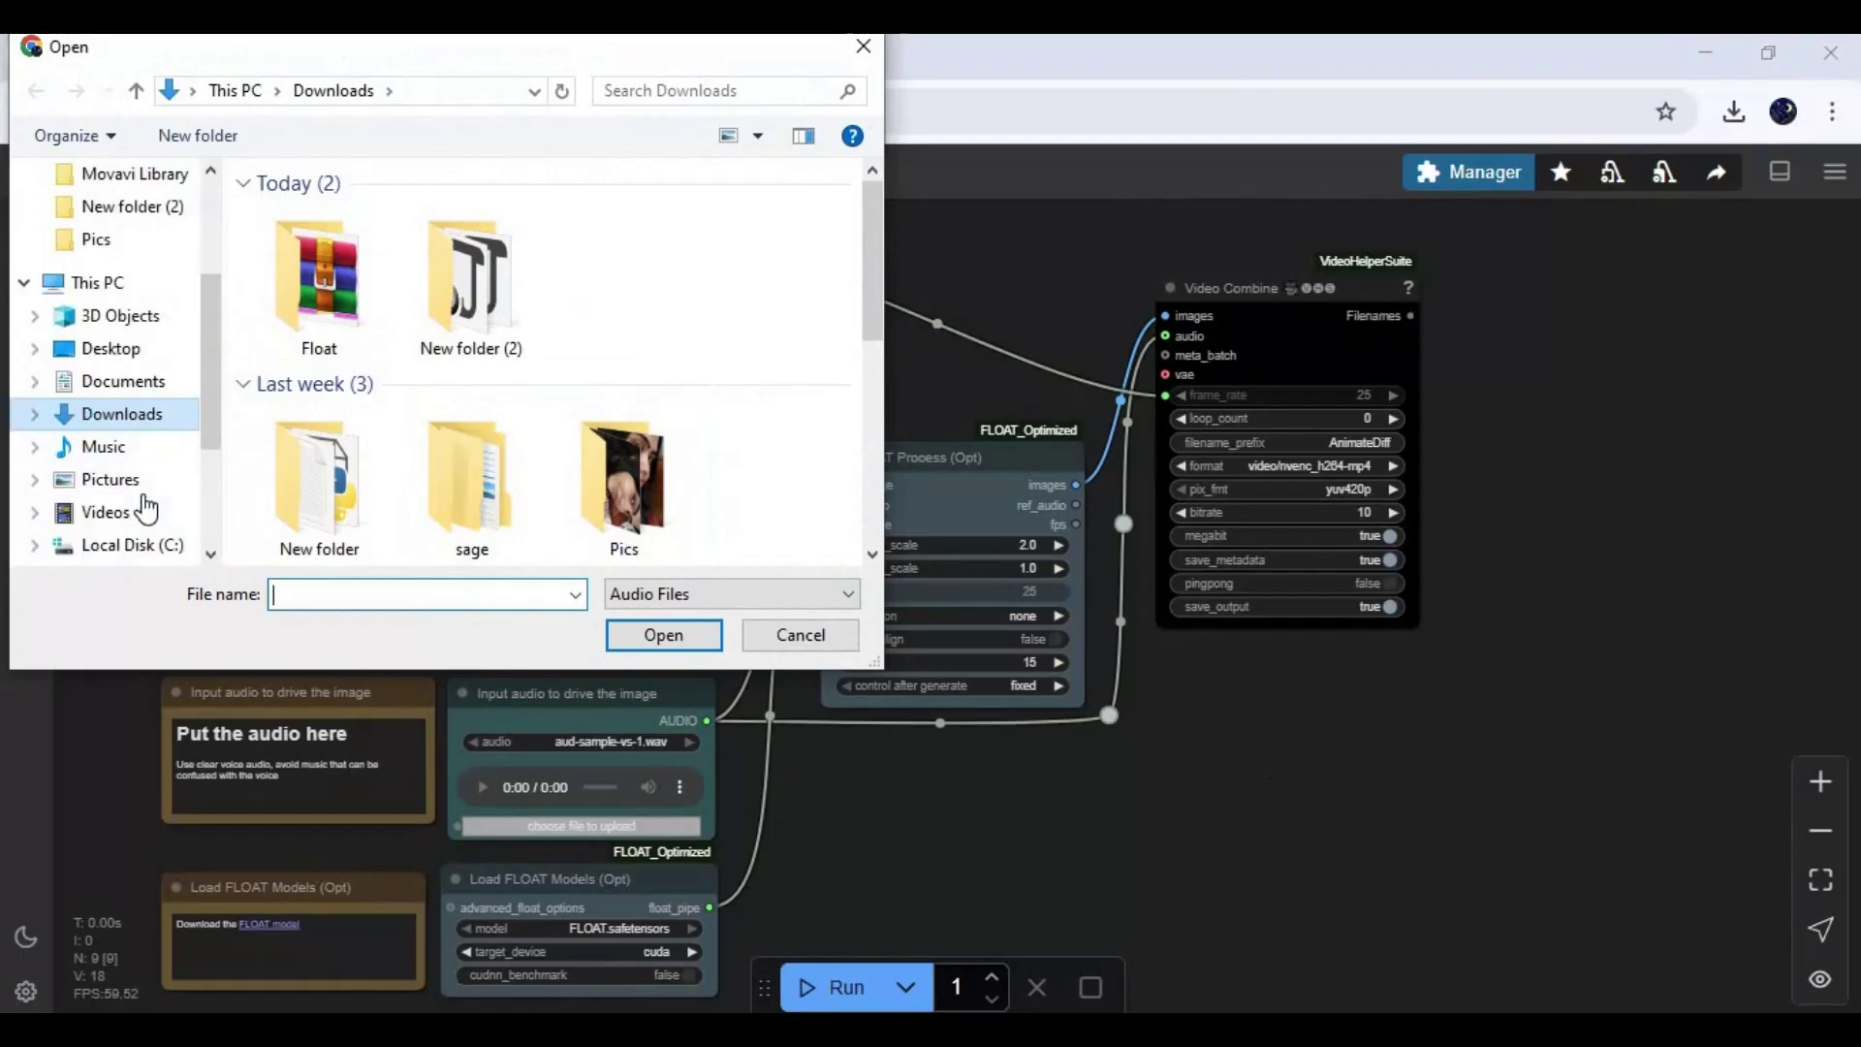
left_click(105, 512)
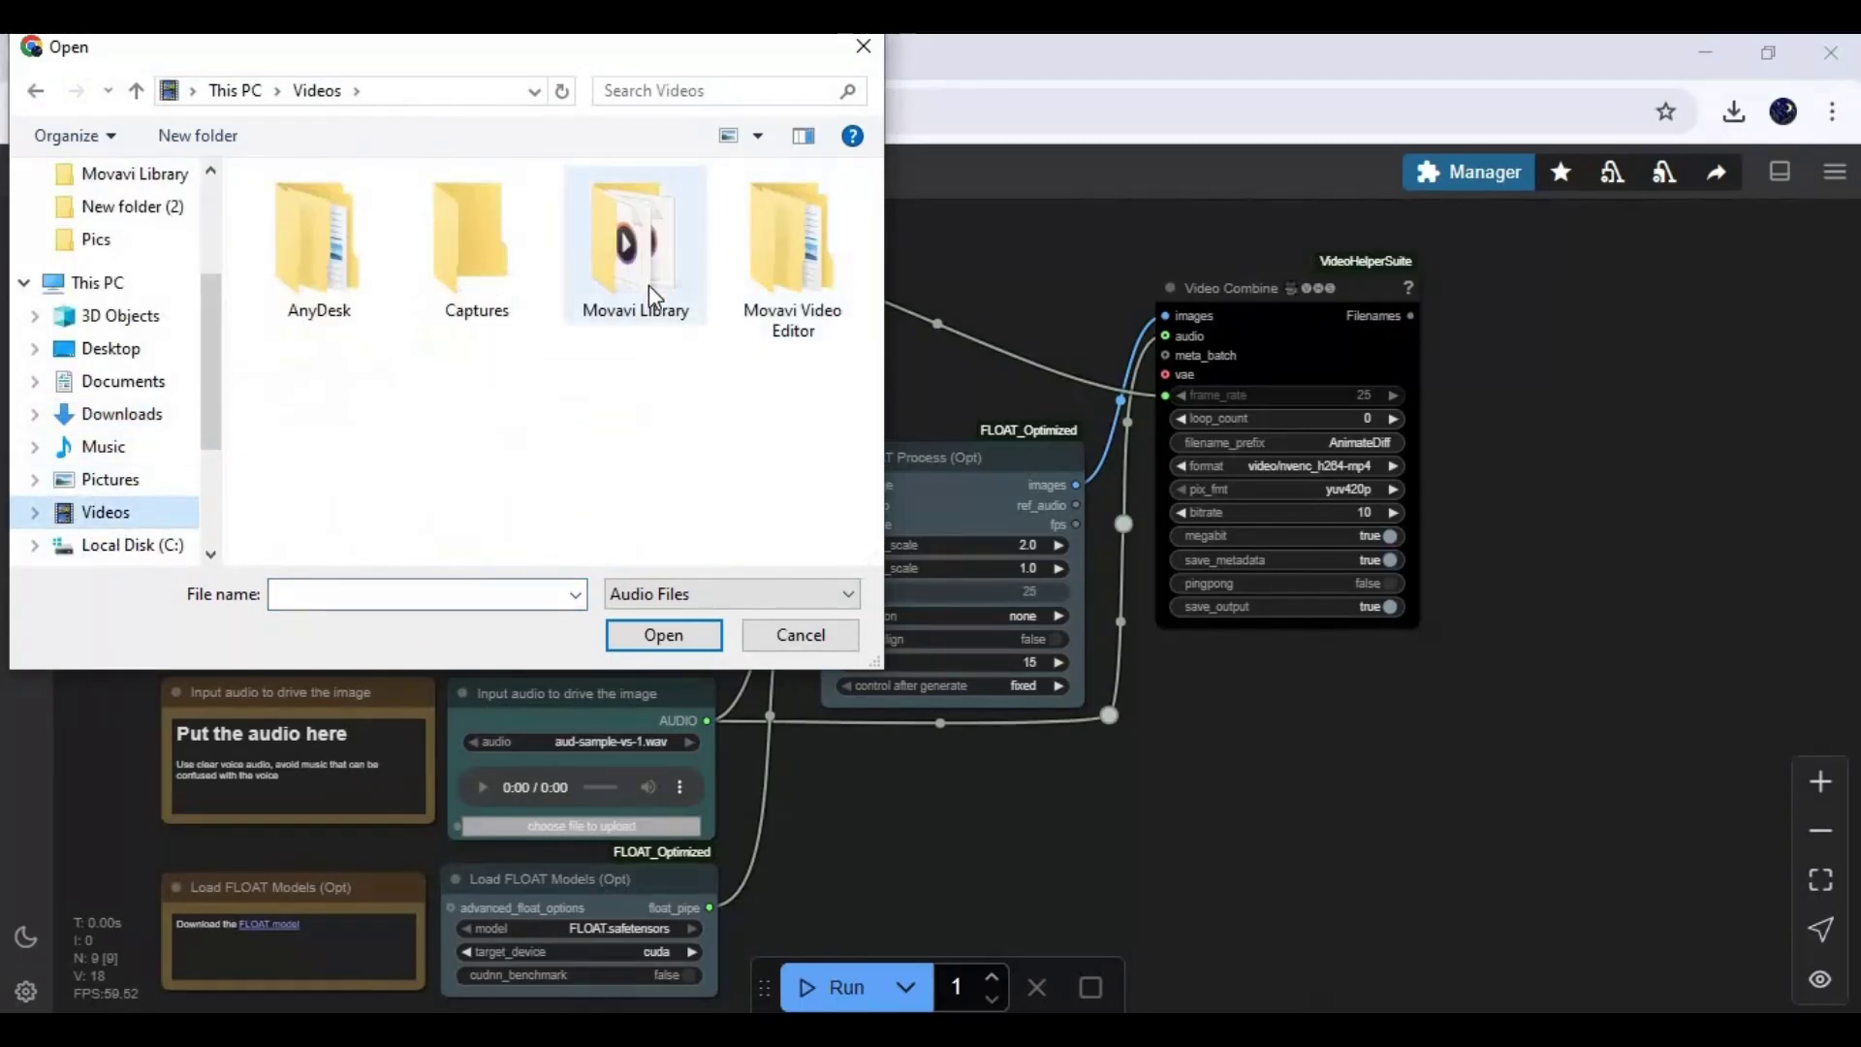
double_click(620, 252)
double_click(277, 244)
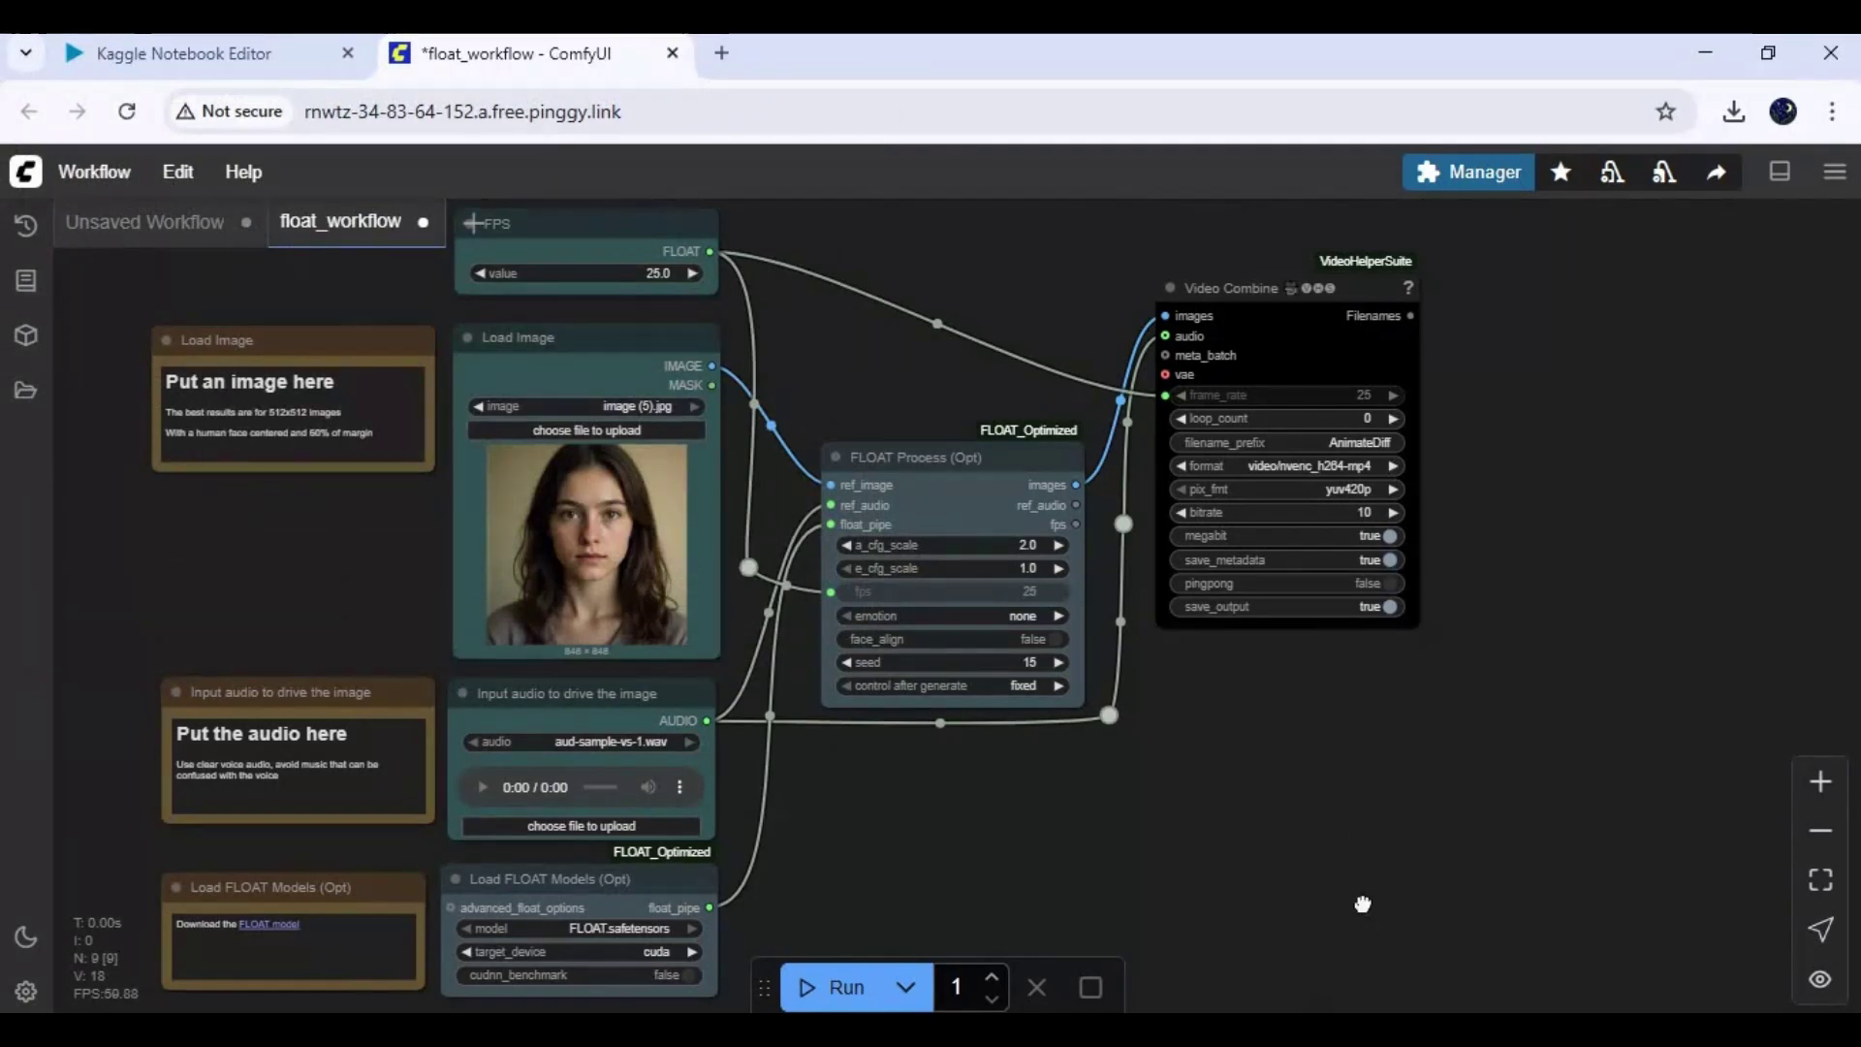
left_click_drag(1292, 802, 1281, 772)
scroll(1271, 801, "down", 3)
scroll(1271, 802, "right", 3)
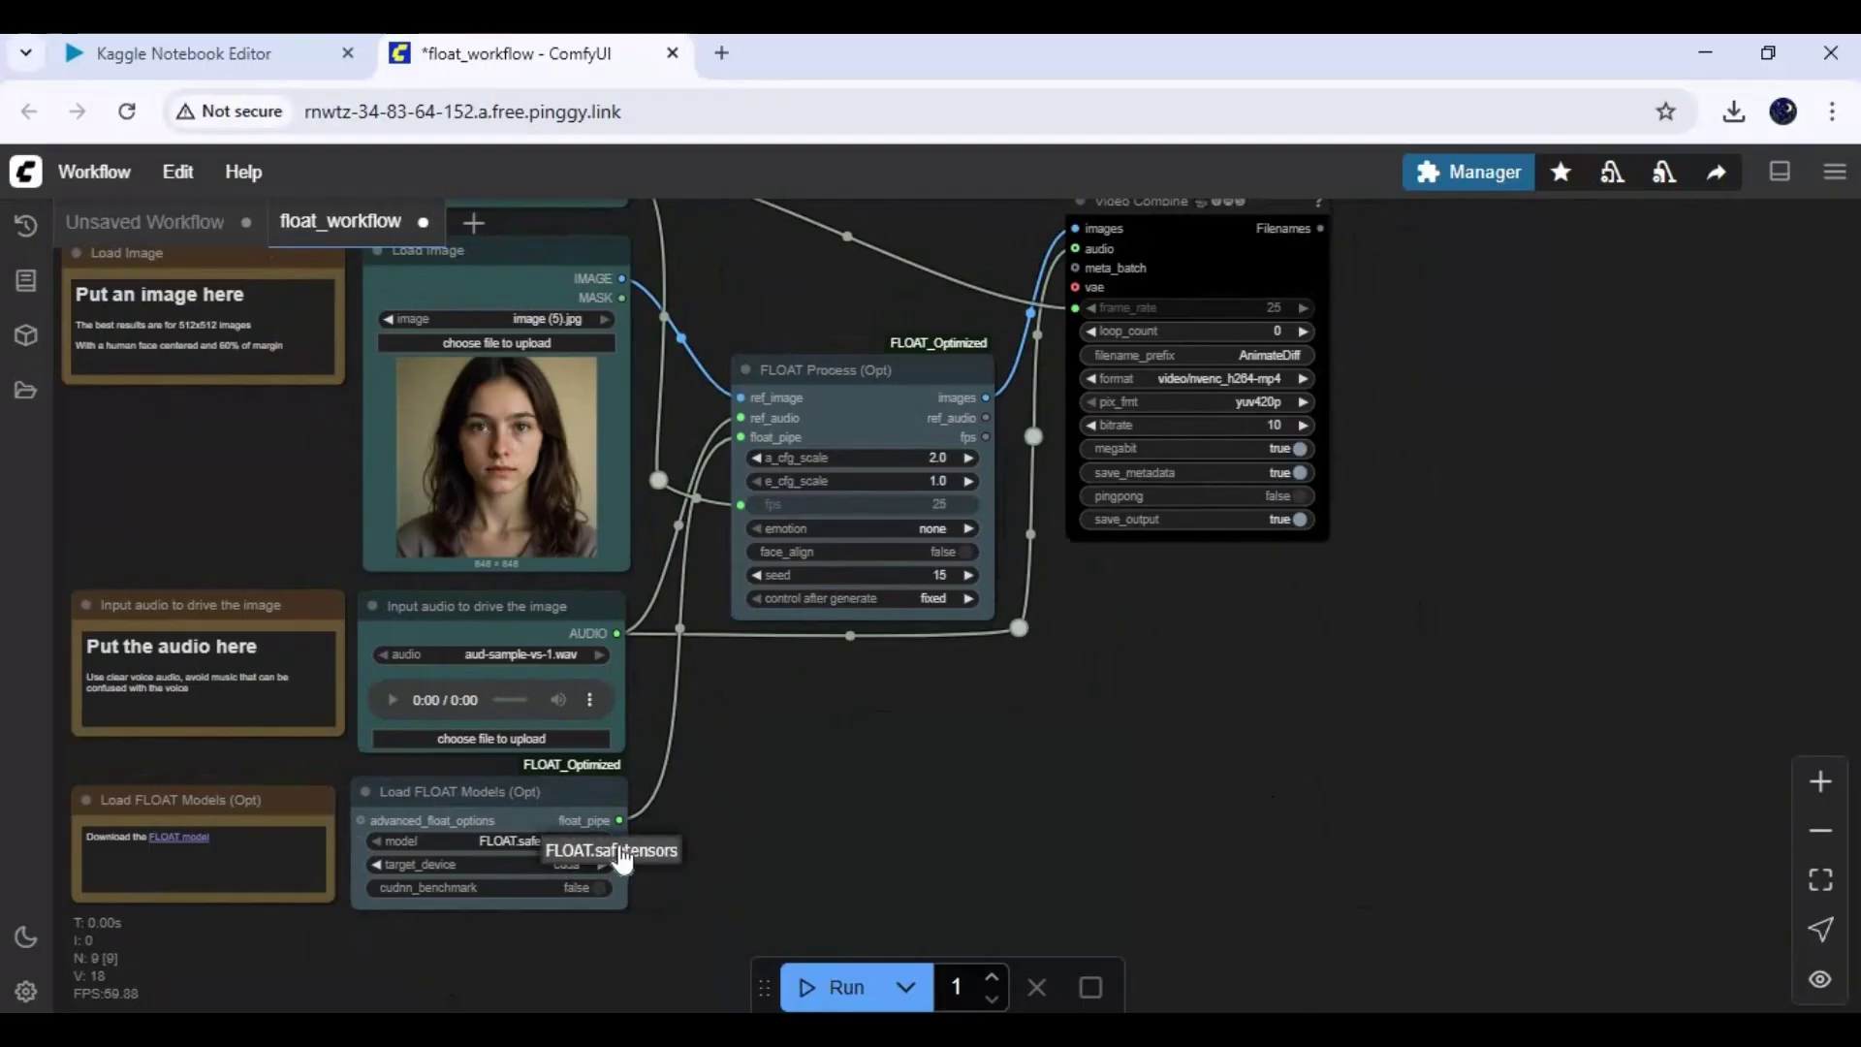
scroll(1051, 885, "up", 5)
scroll(1051, 885, "right", 2)
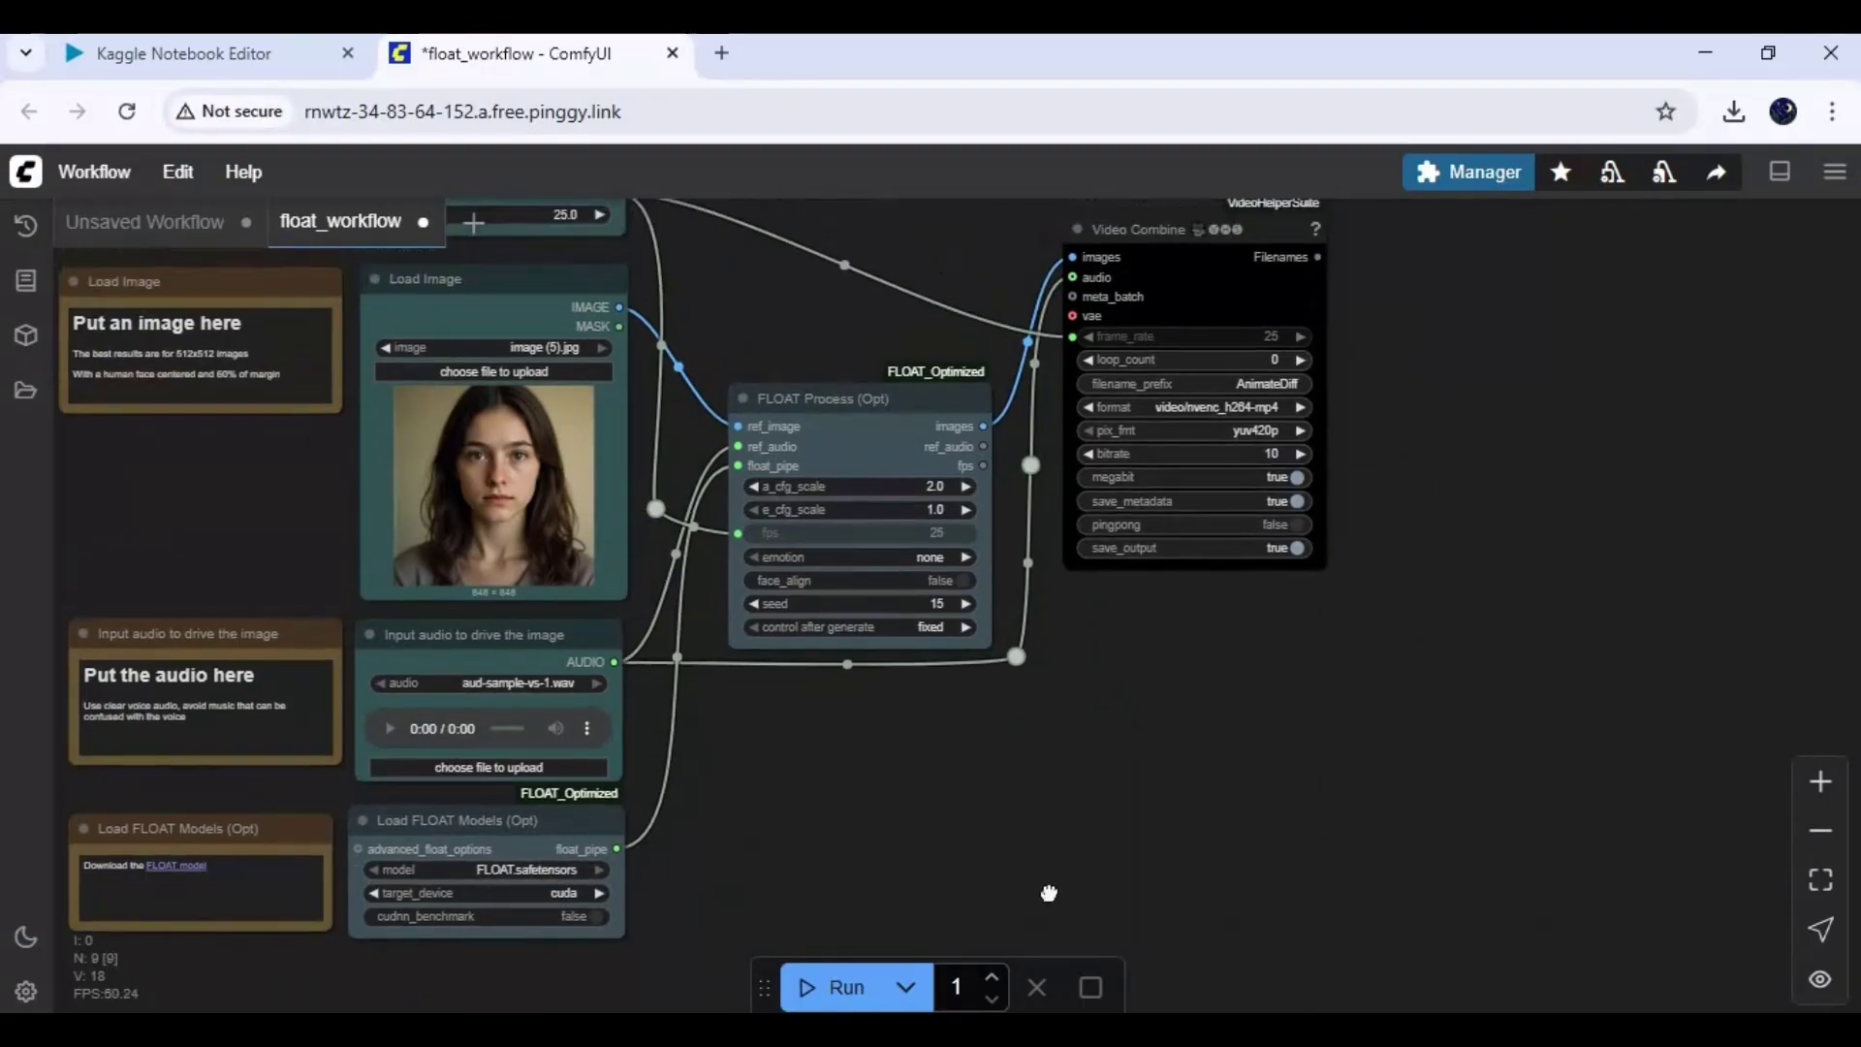
scroll(1386, 609, "up", 1)
scroll(1386, 609, "right", 1)
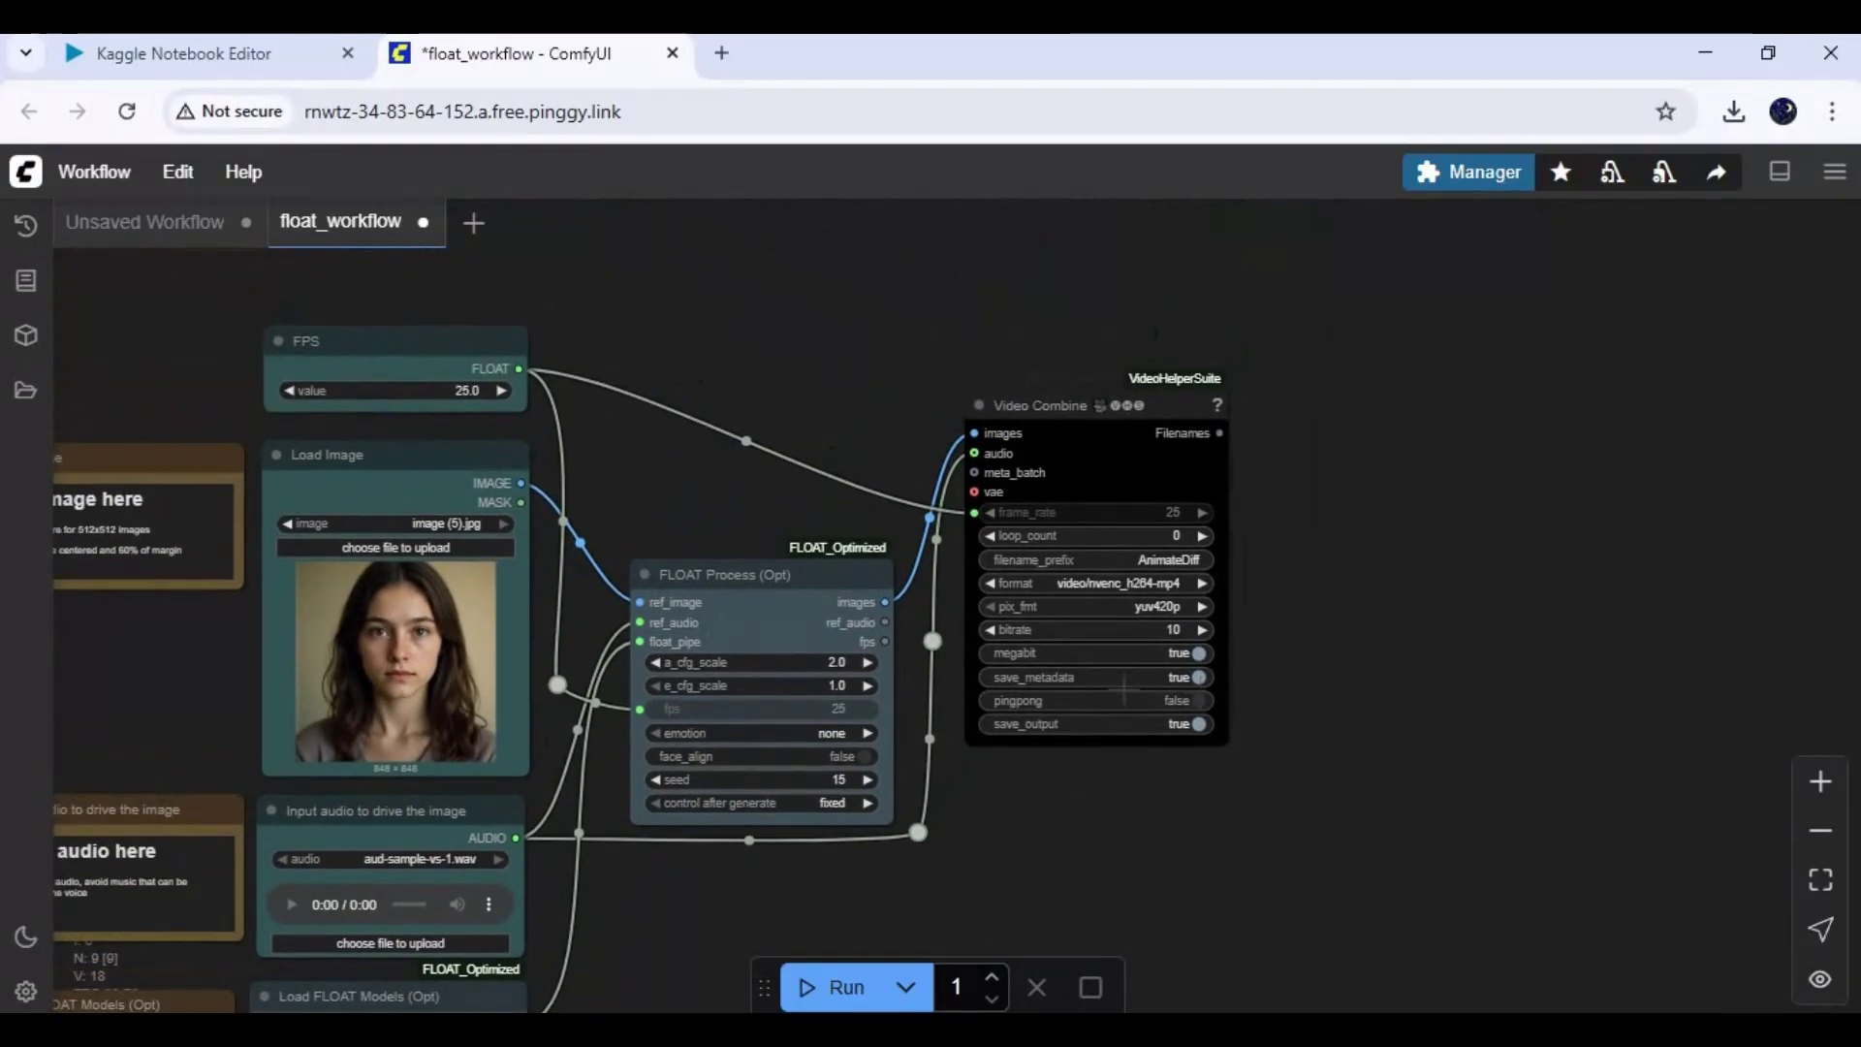
scroll(1396, 693, "up", 4)
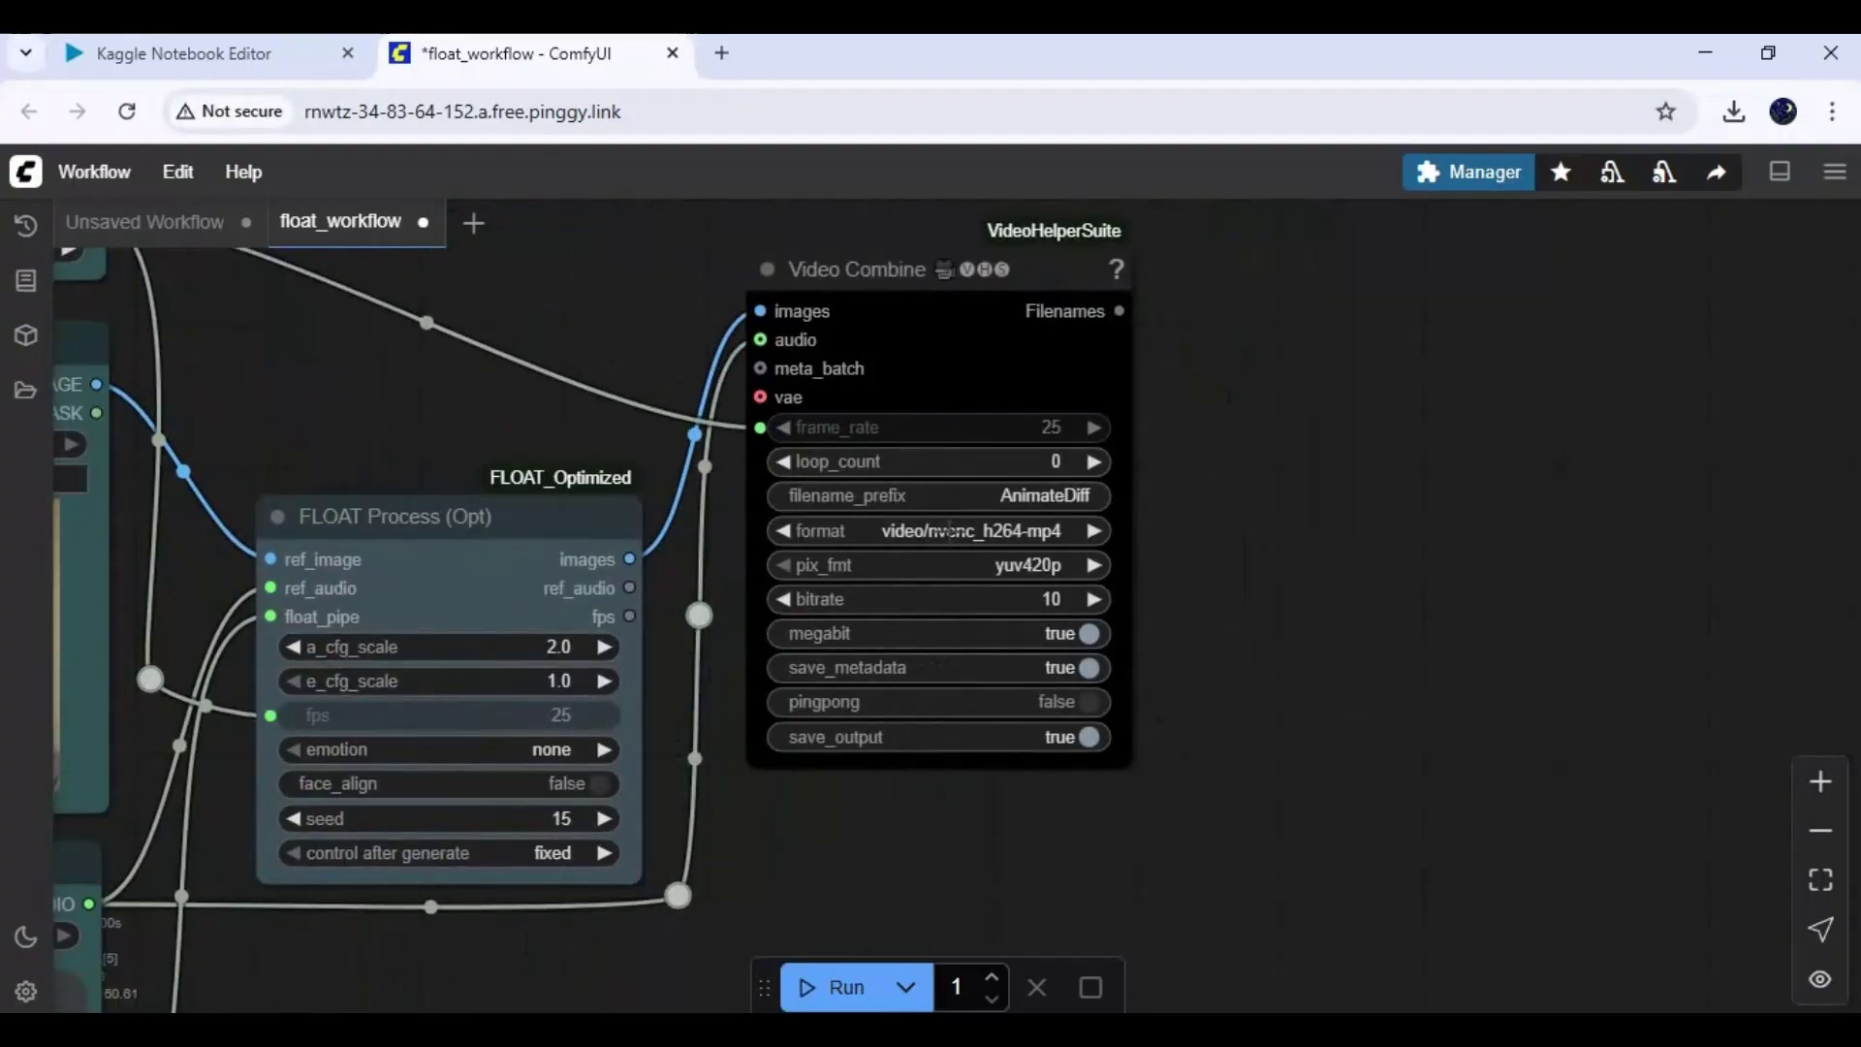
- Choose video/h265-mp4 in the Video Combine format widget, keeping all nodes in view
left_click(1037, 532)
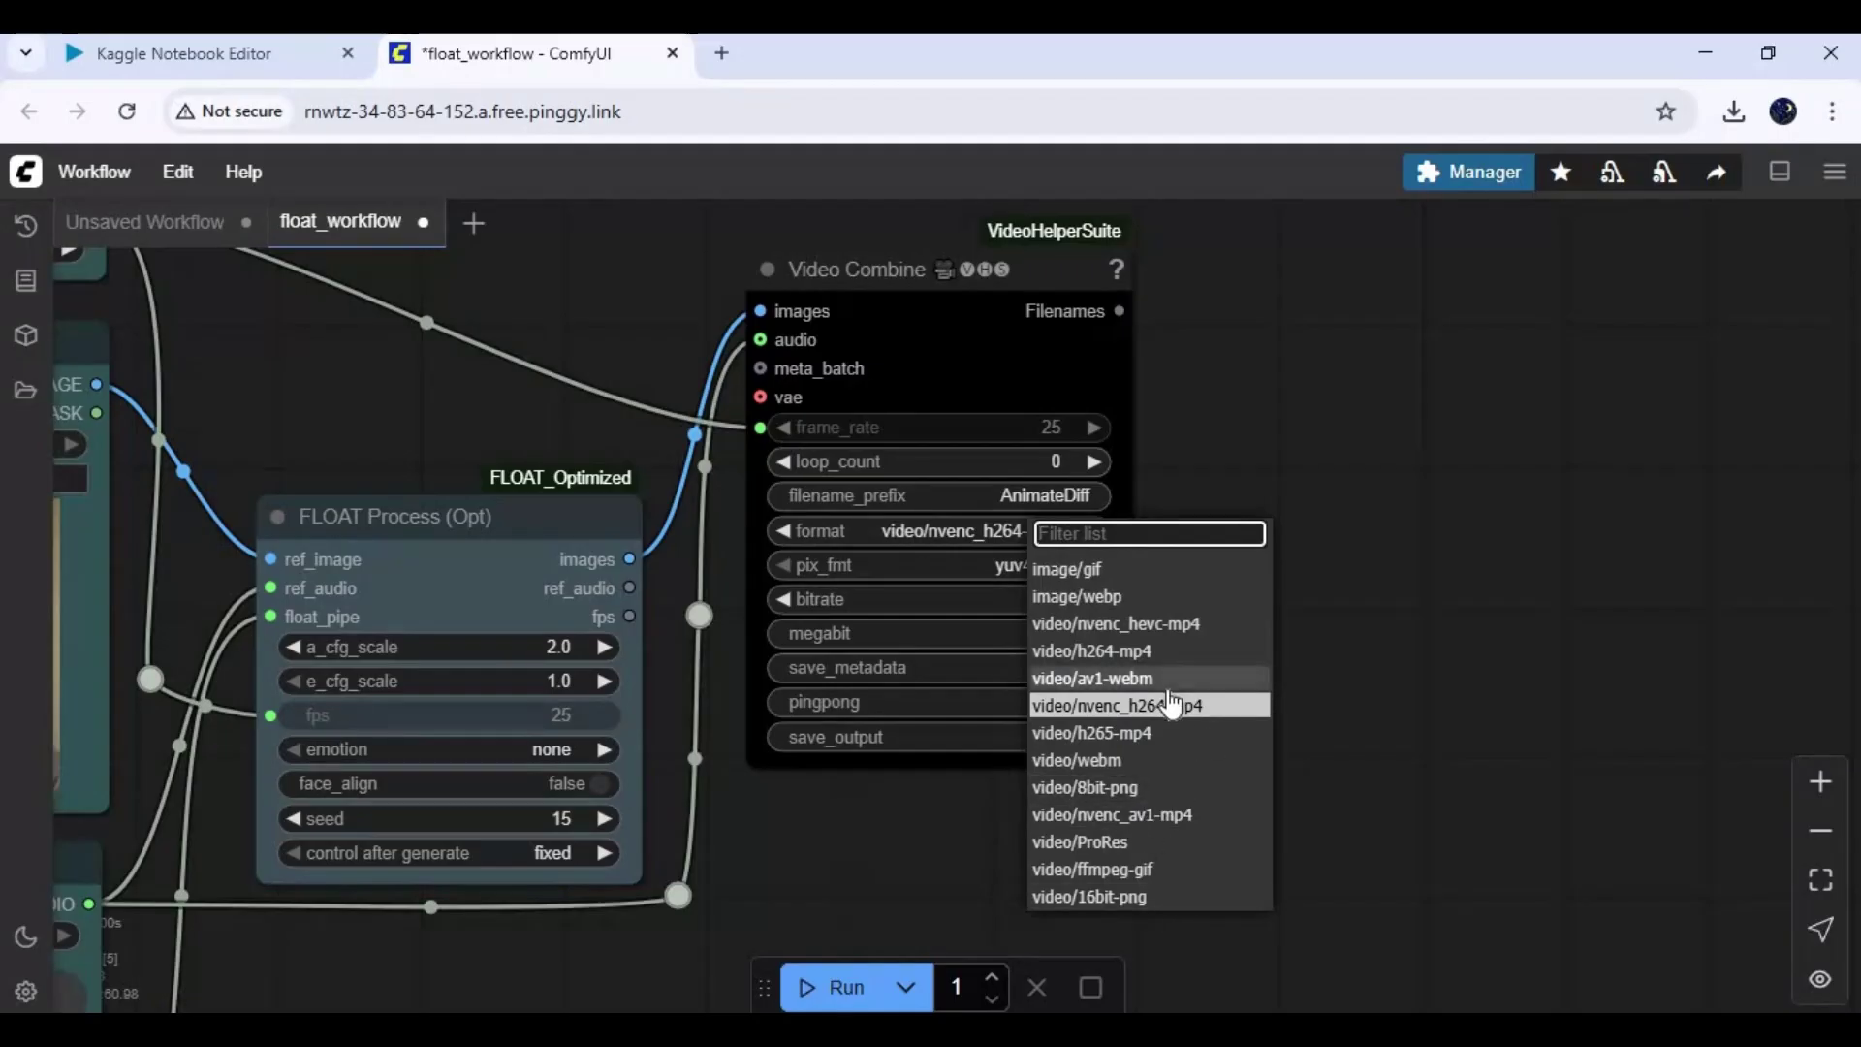
left_click(1136, 742)
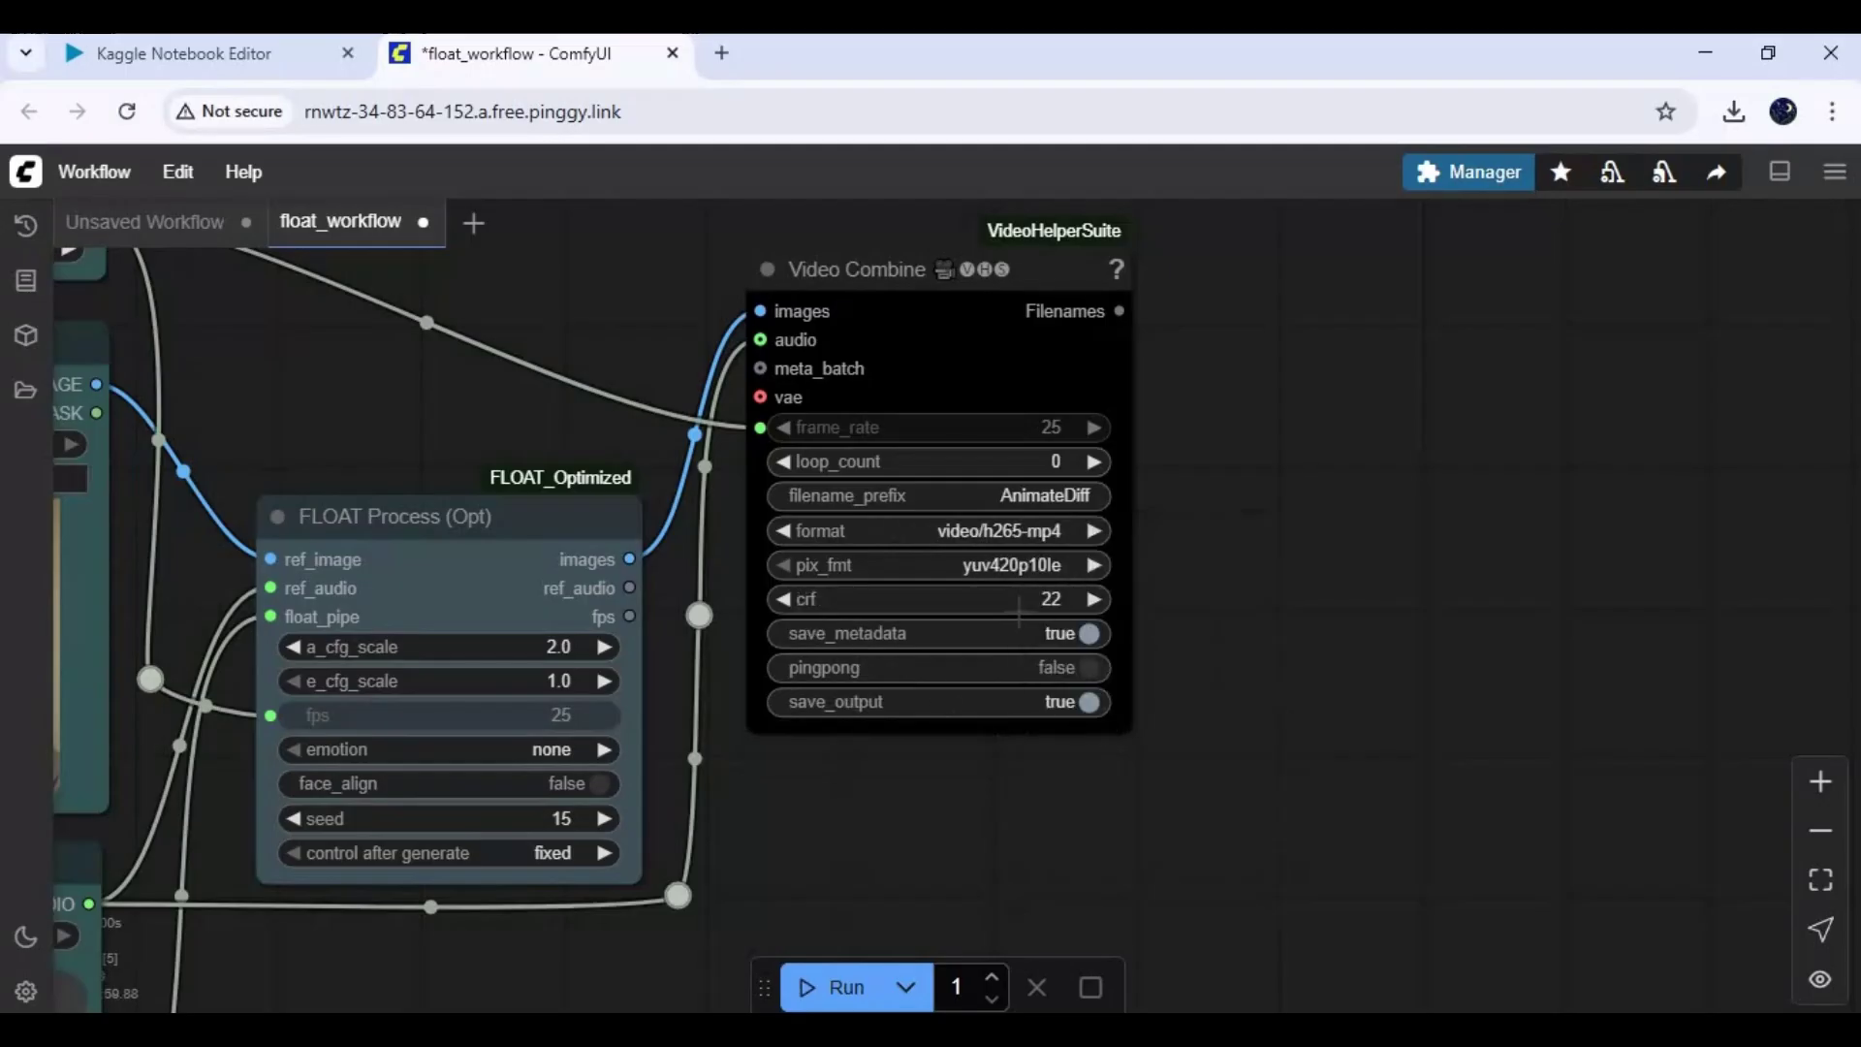
scroll(1402, 634, "down", 5)
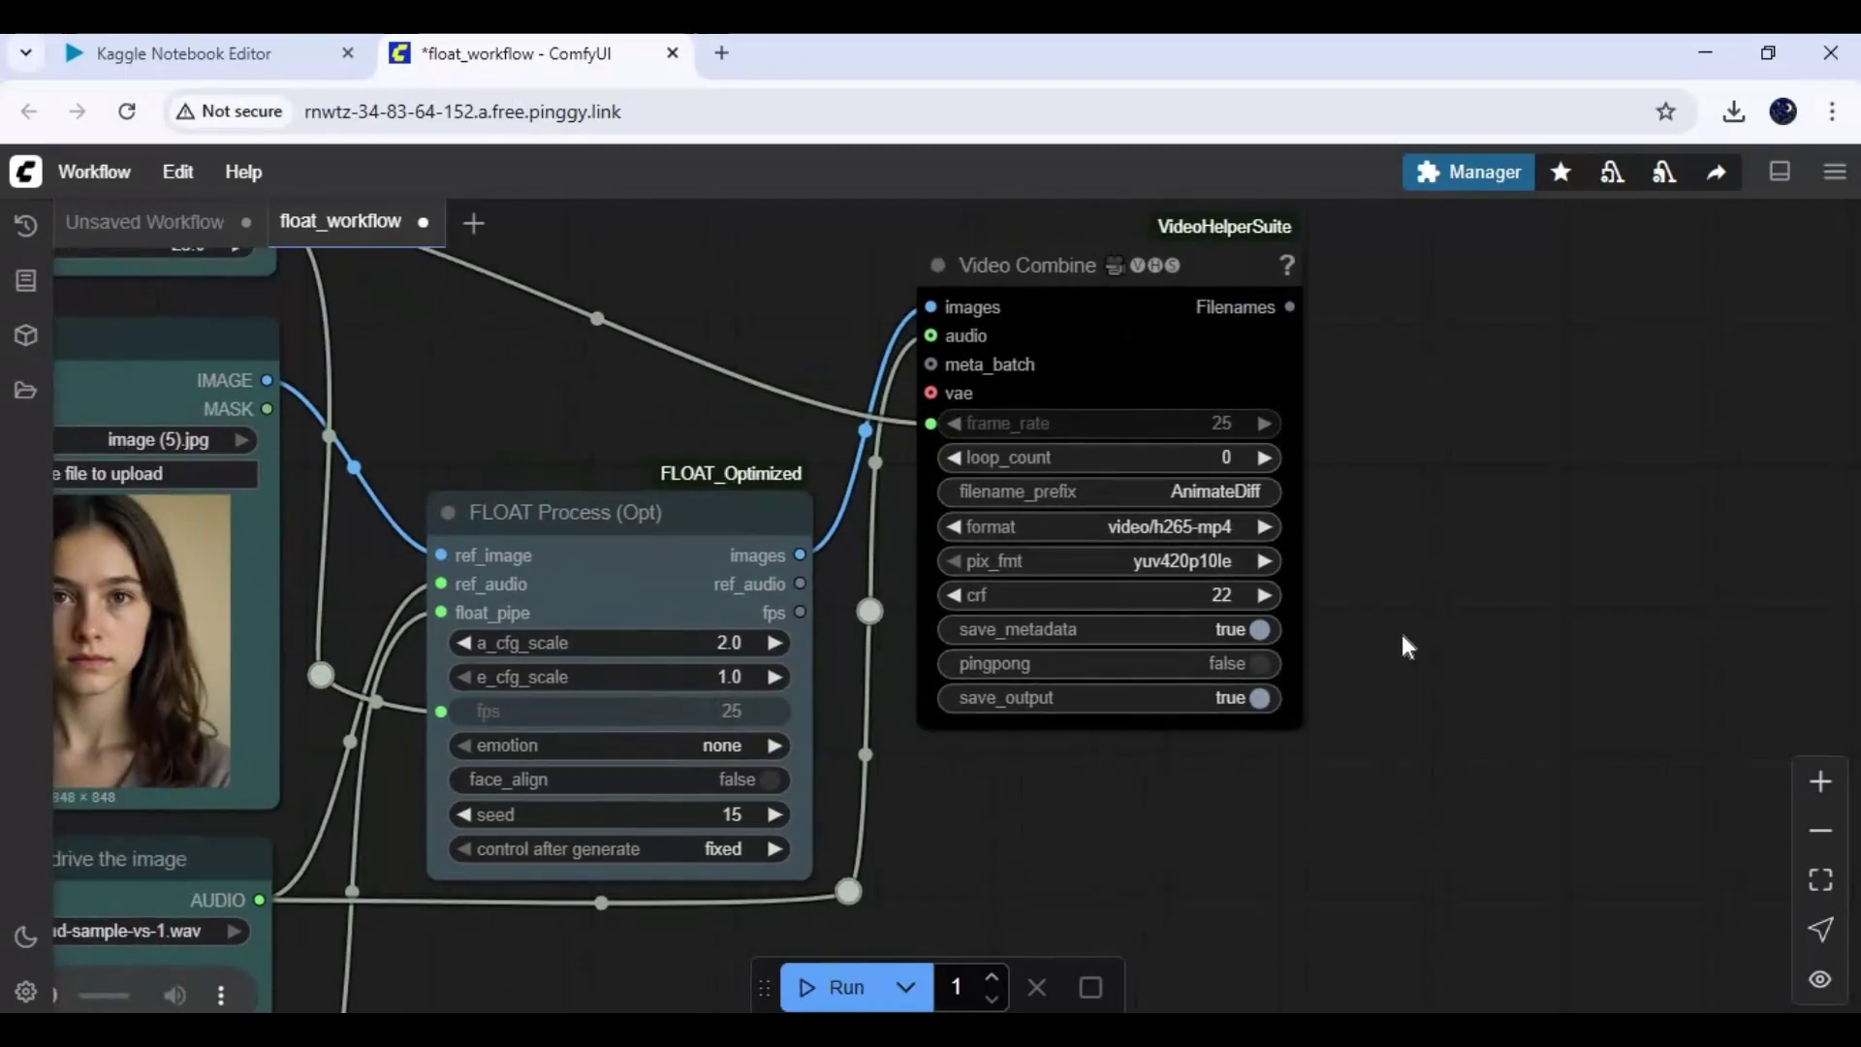
scroll(1240, 692, "down", 5)
scroll(1301, 677, "up", 2)
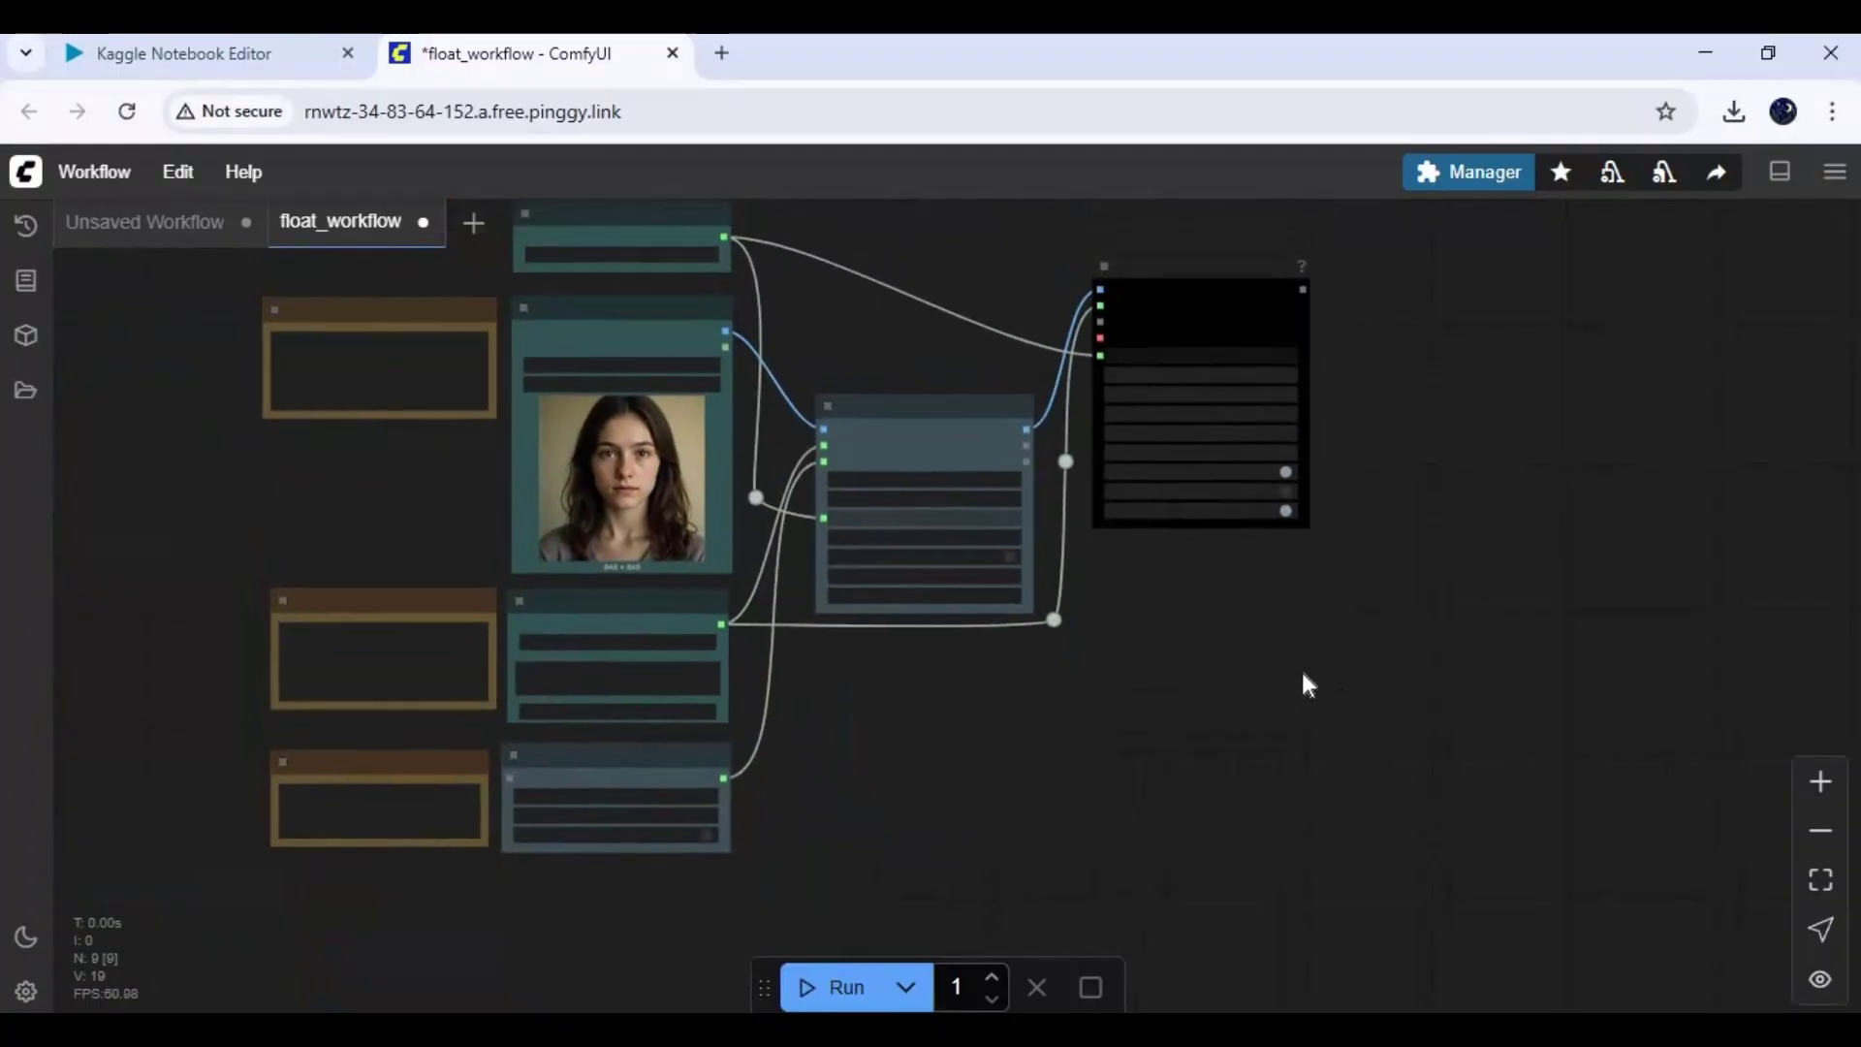
scroll(1413, 586, "up", 5)
left_click_drag(1601, 755, 1812, 874)
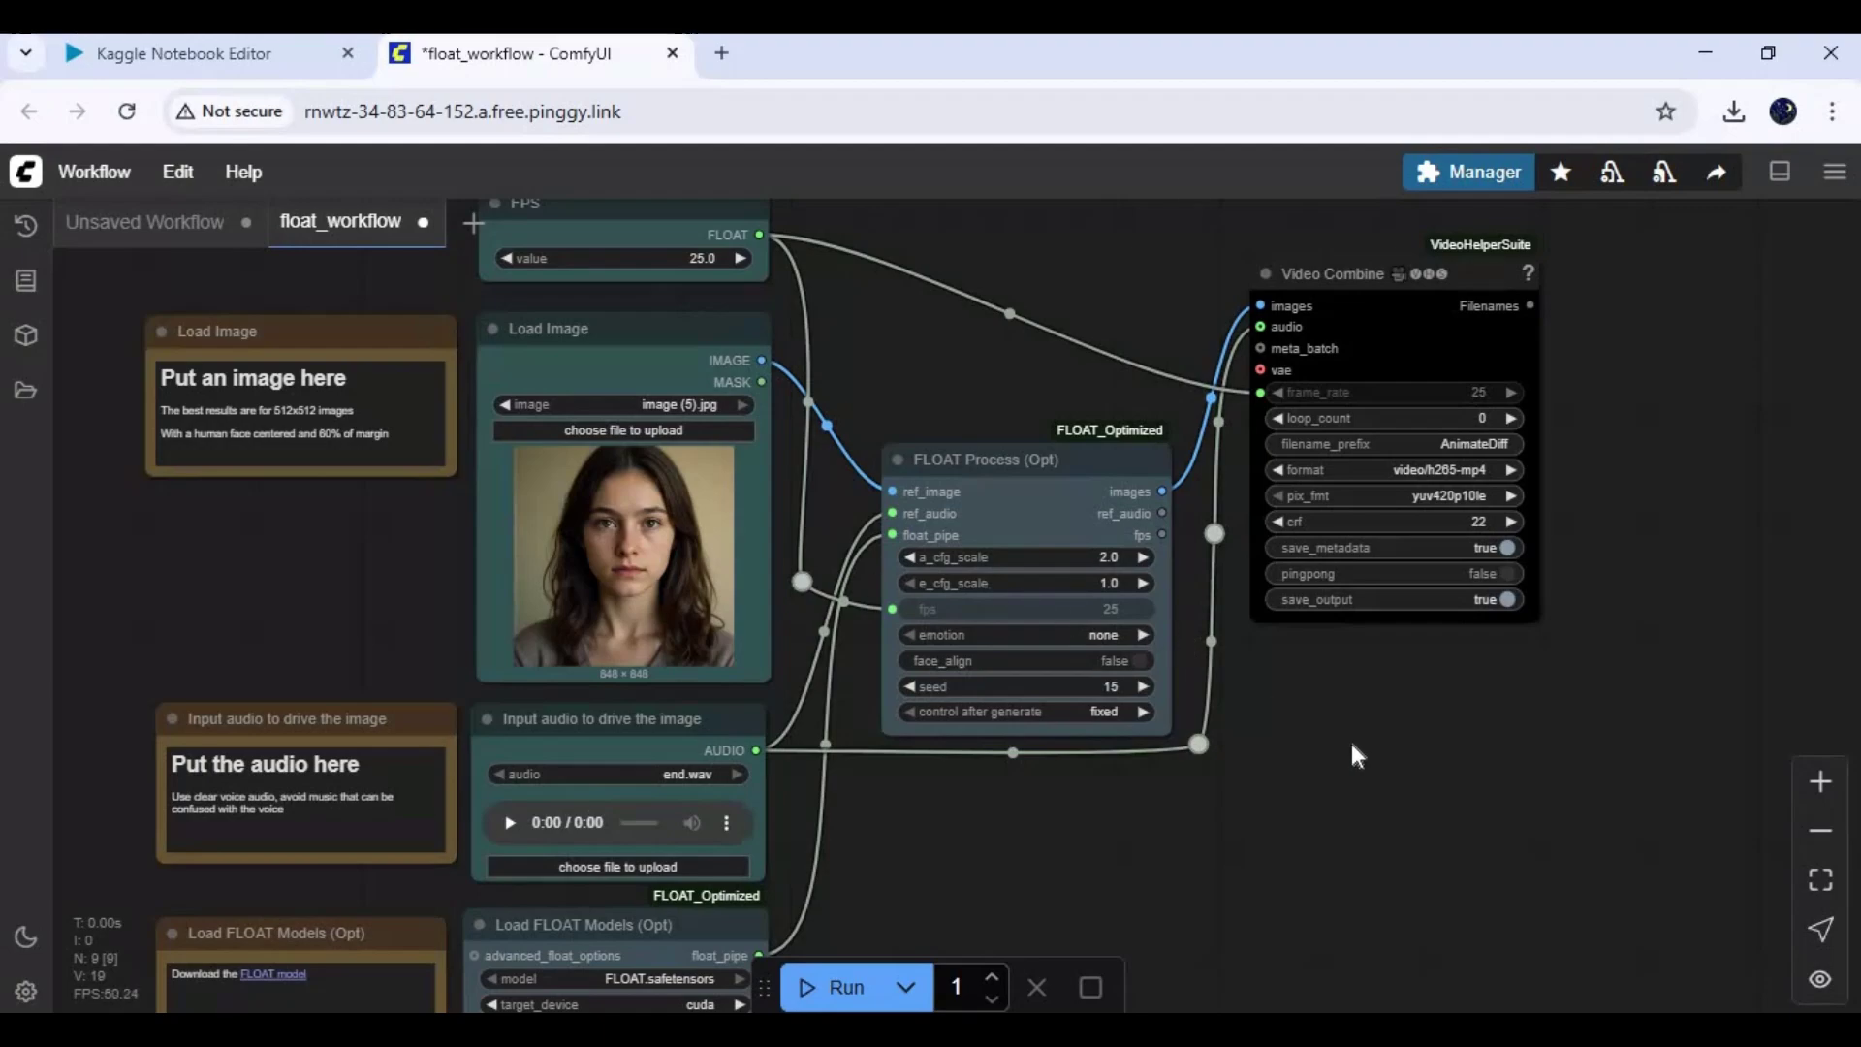
- Set the FLOAT Process (Opt) emotion option to neutral
left_click(1101, 635)
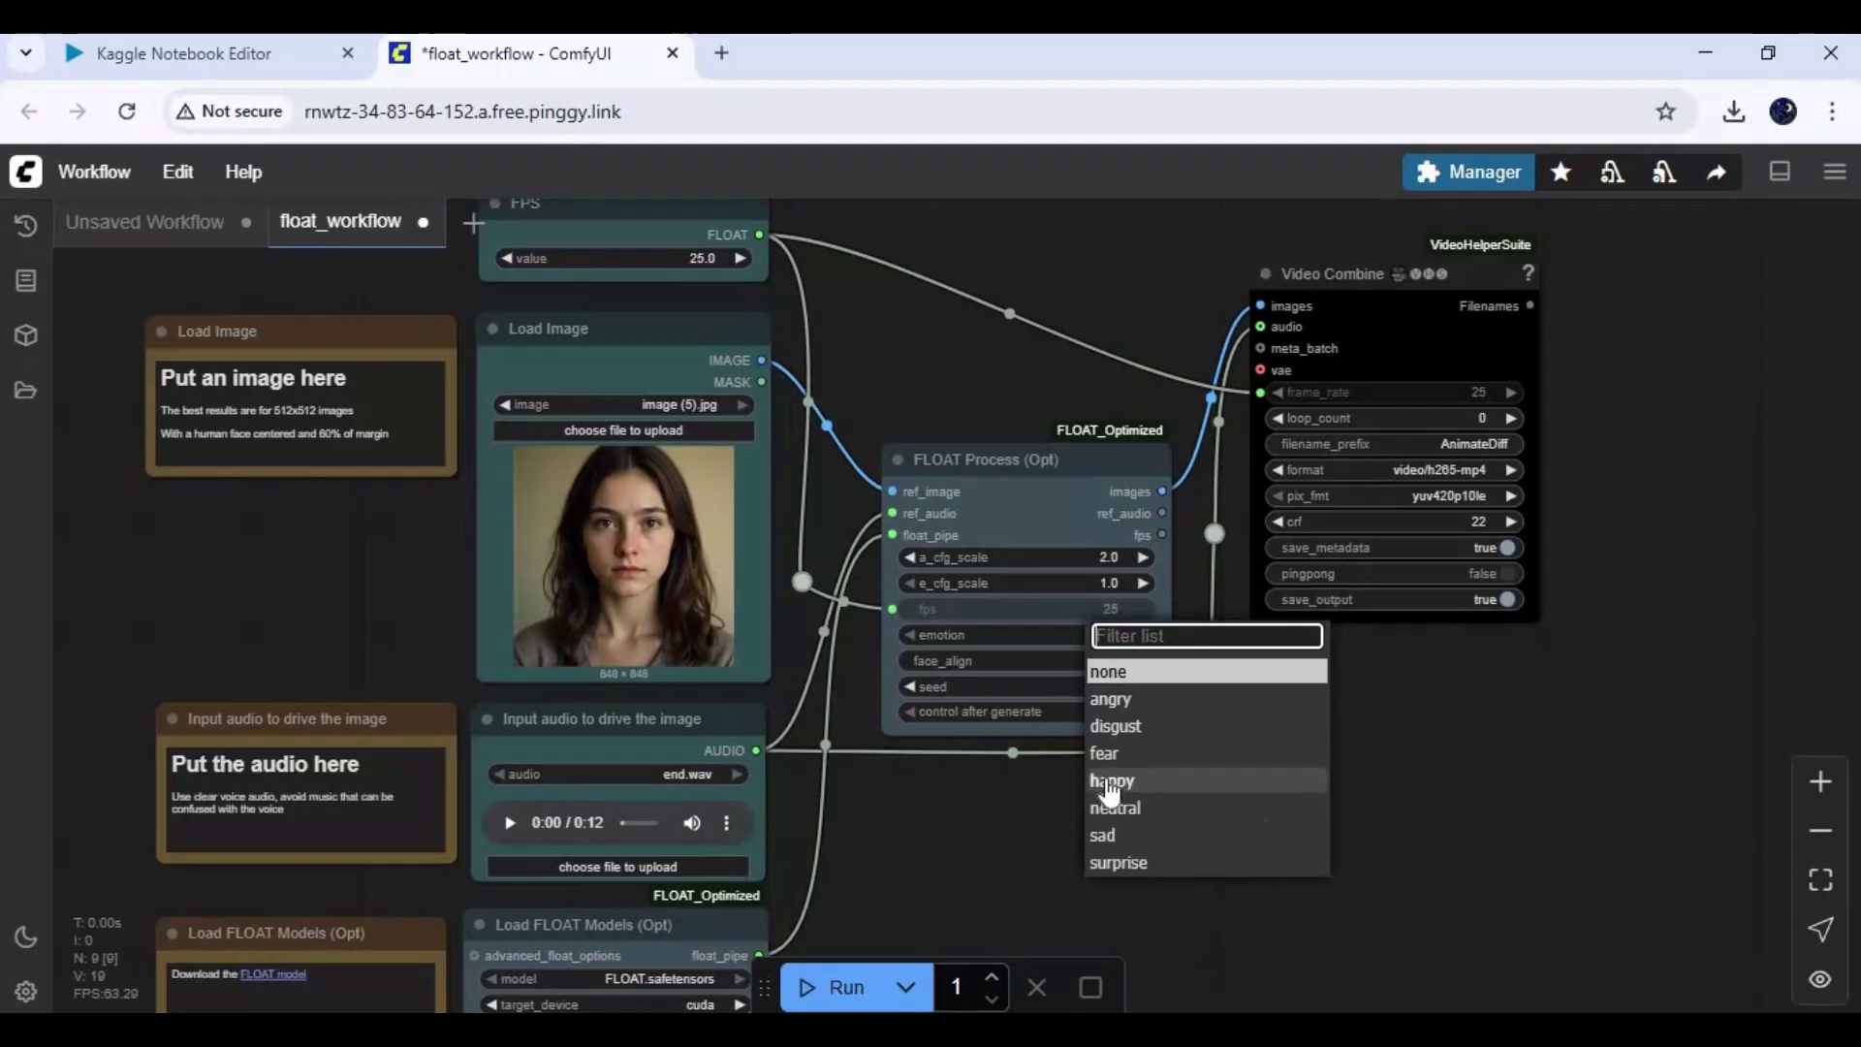
left_click(1141, 808)
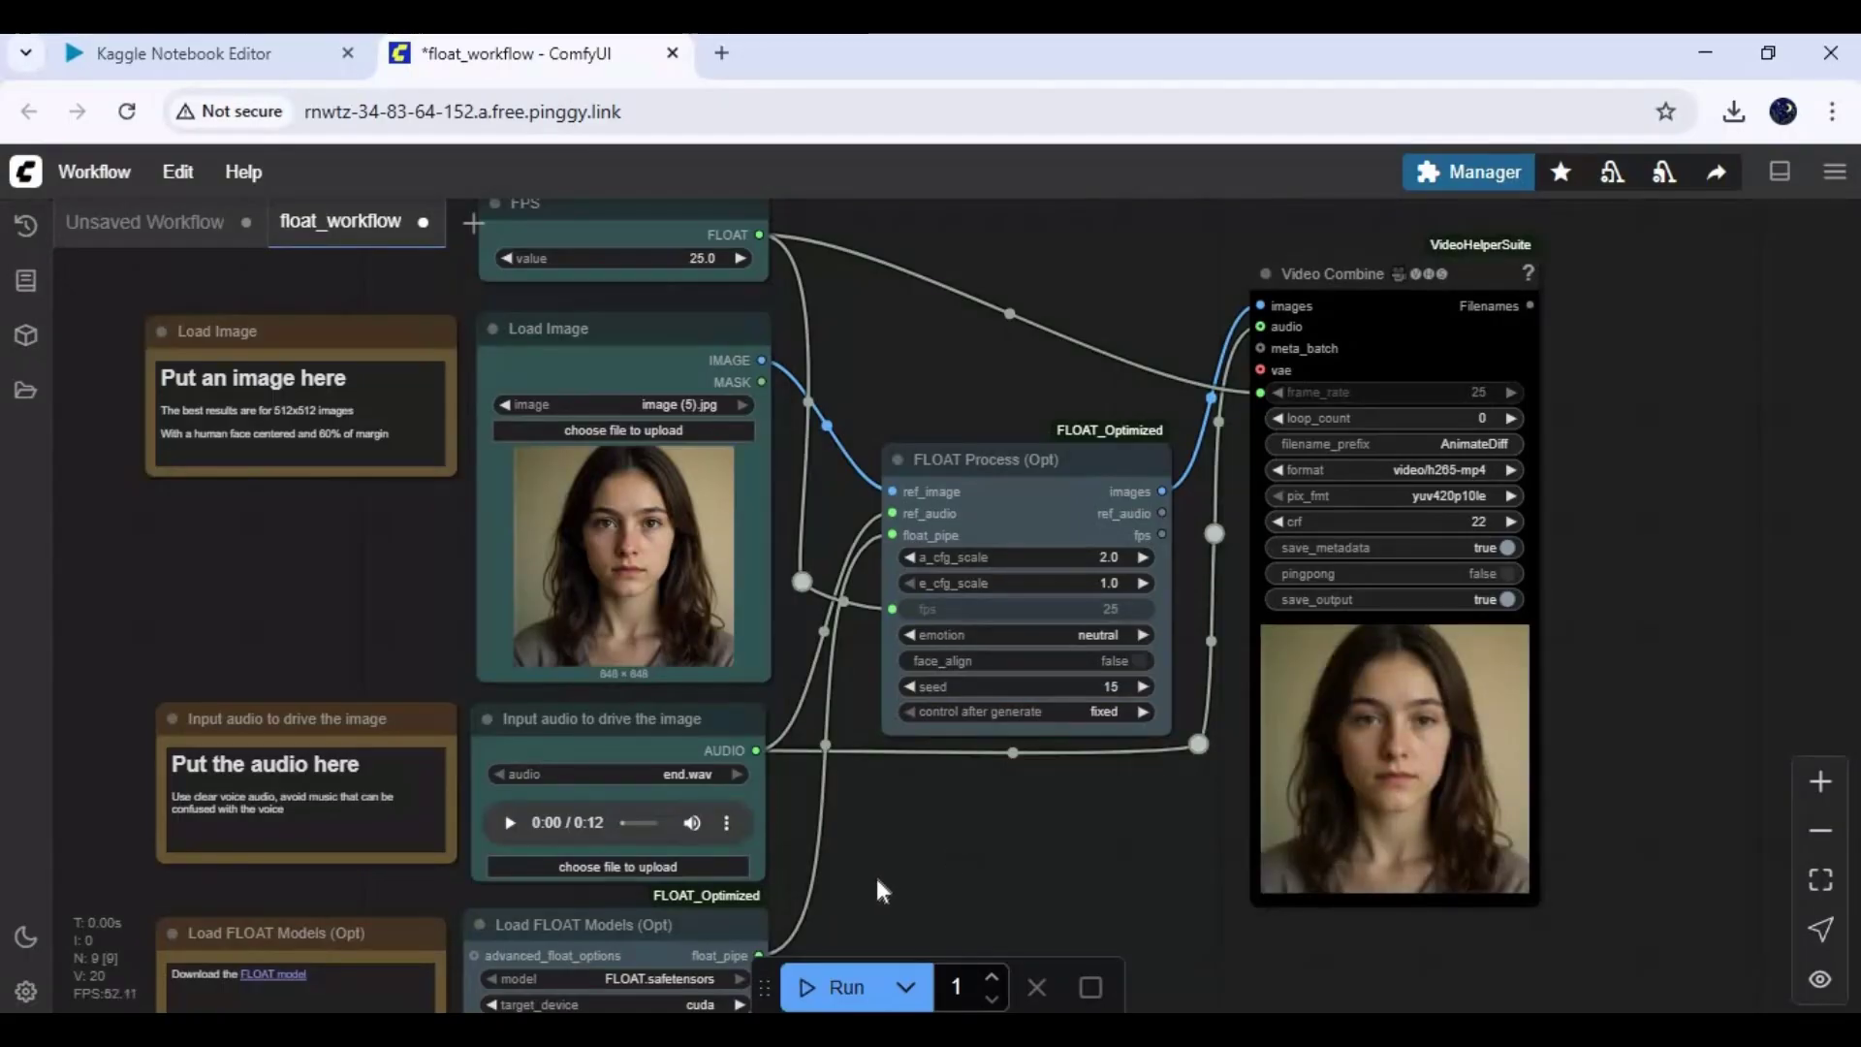
- Bring up the generated video preview's options, then check the Kaggle notebook's launch log
right_click(1371, 715)
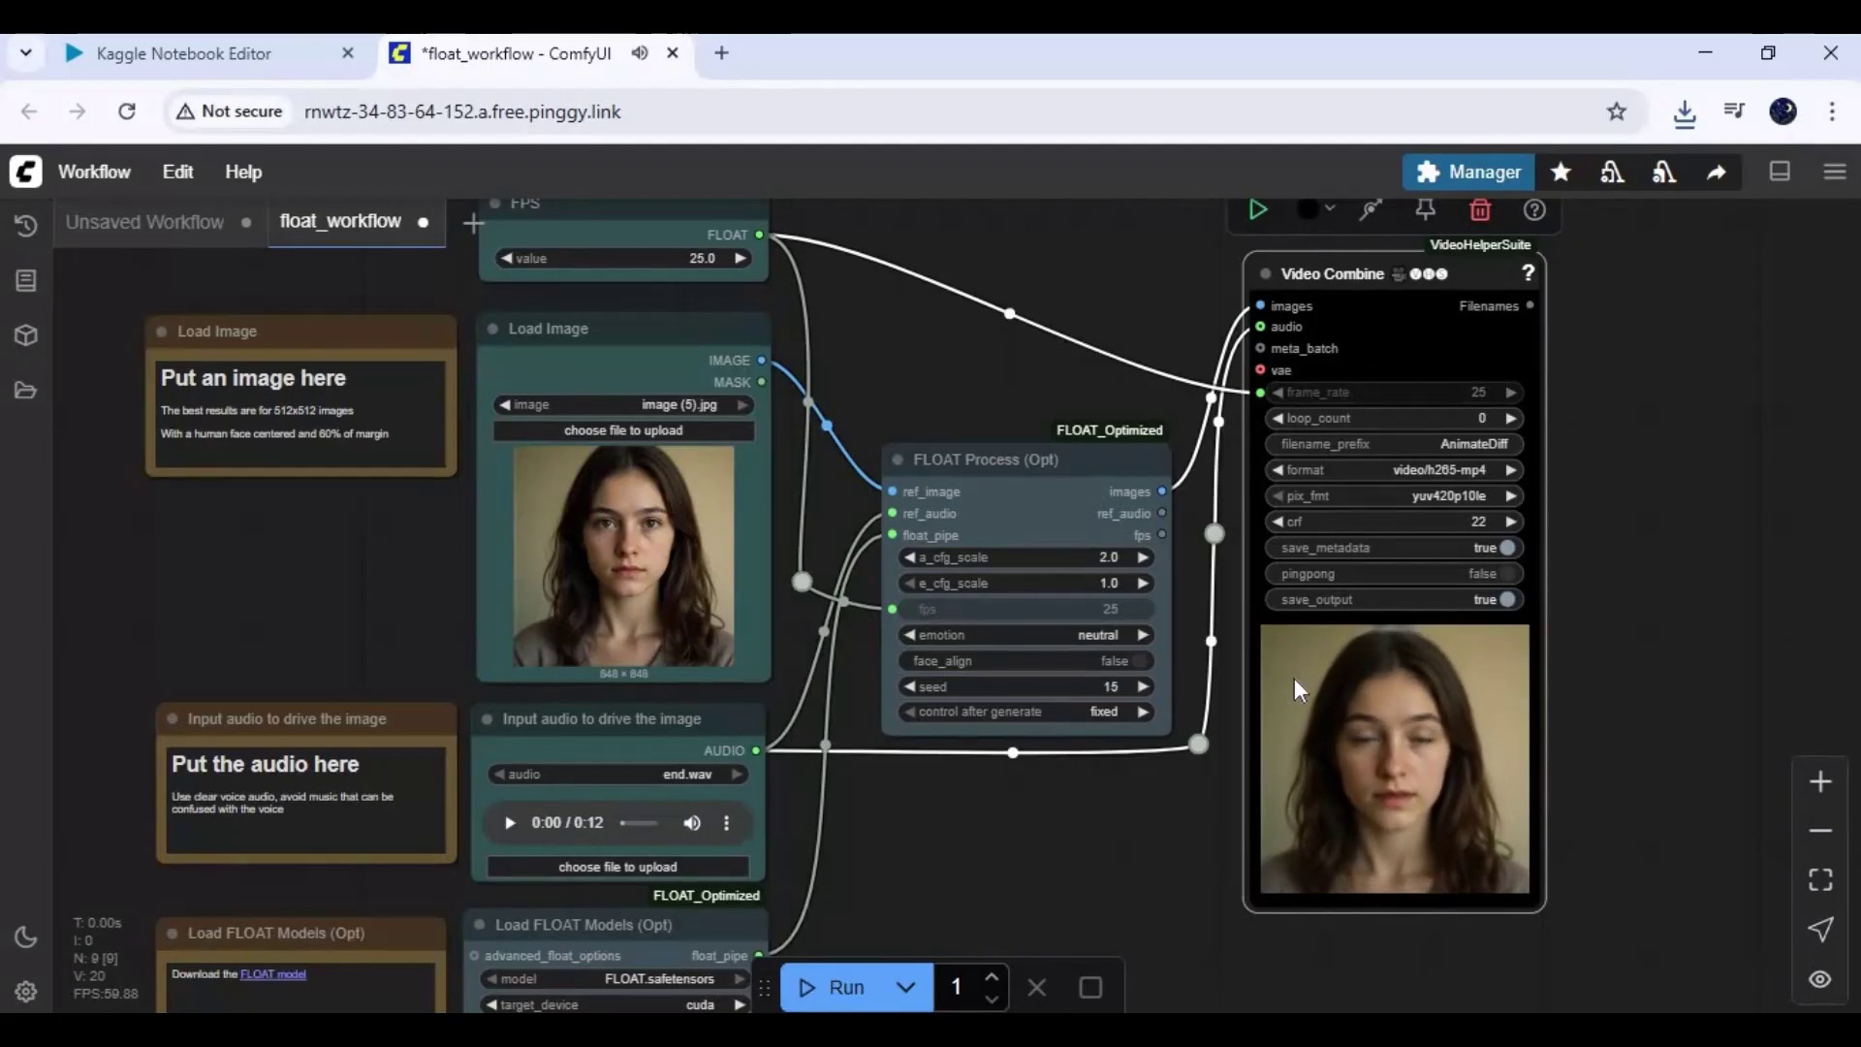
left_click(163, 55)
scroll(790, 686, "down", 15)
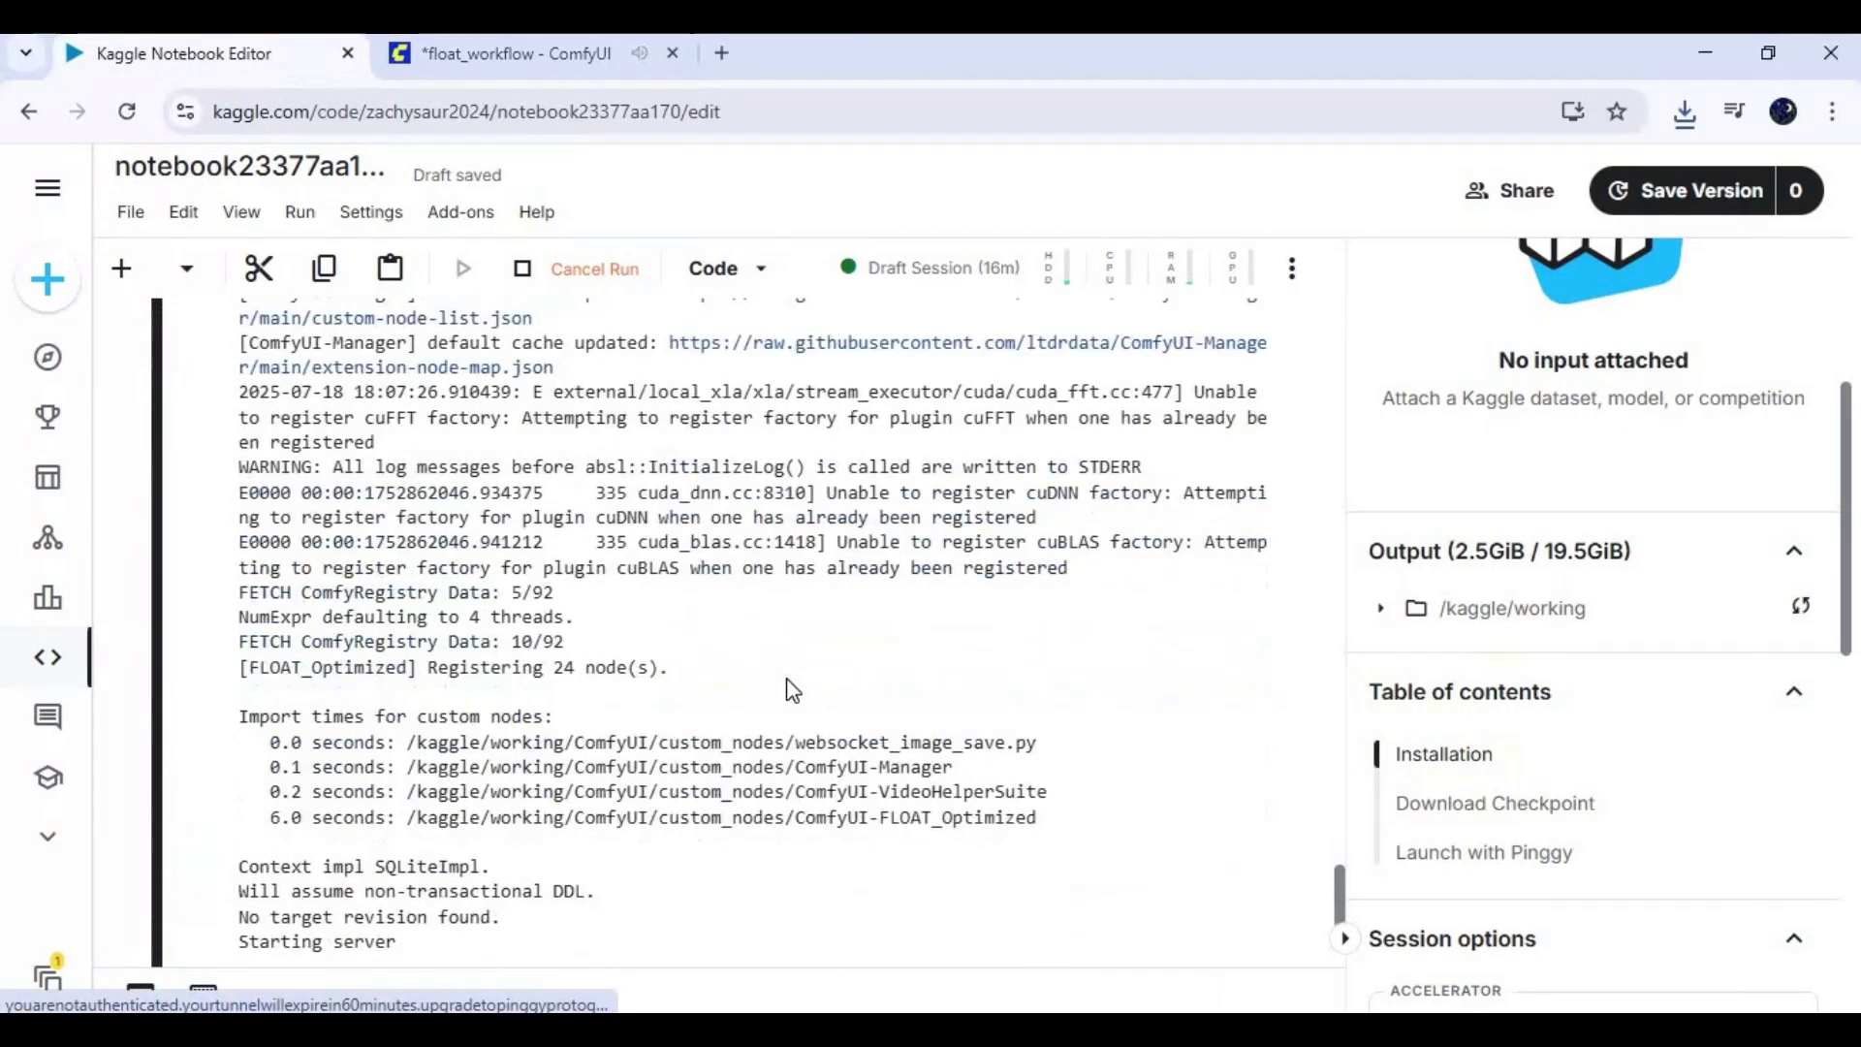
scroll(797, 691, "down", 5)
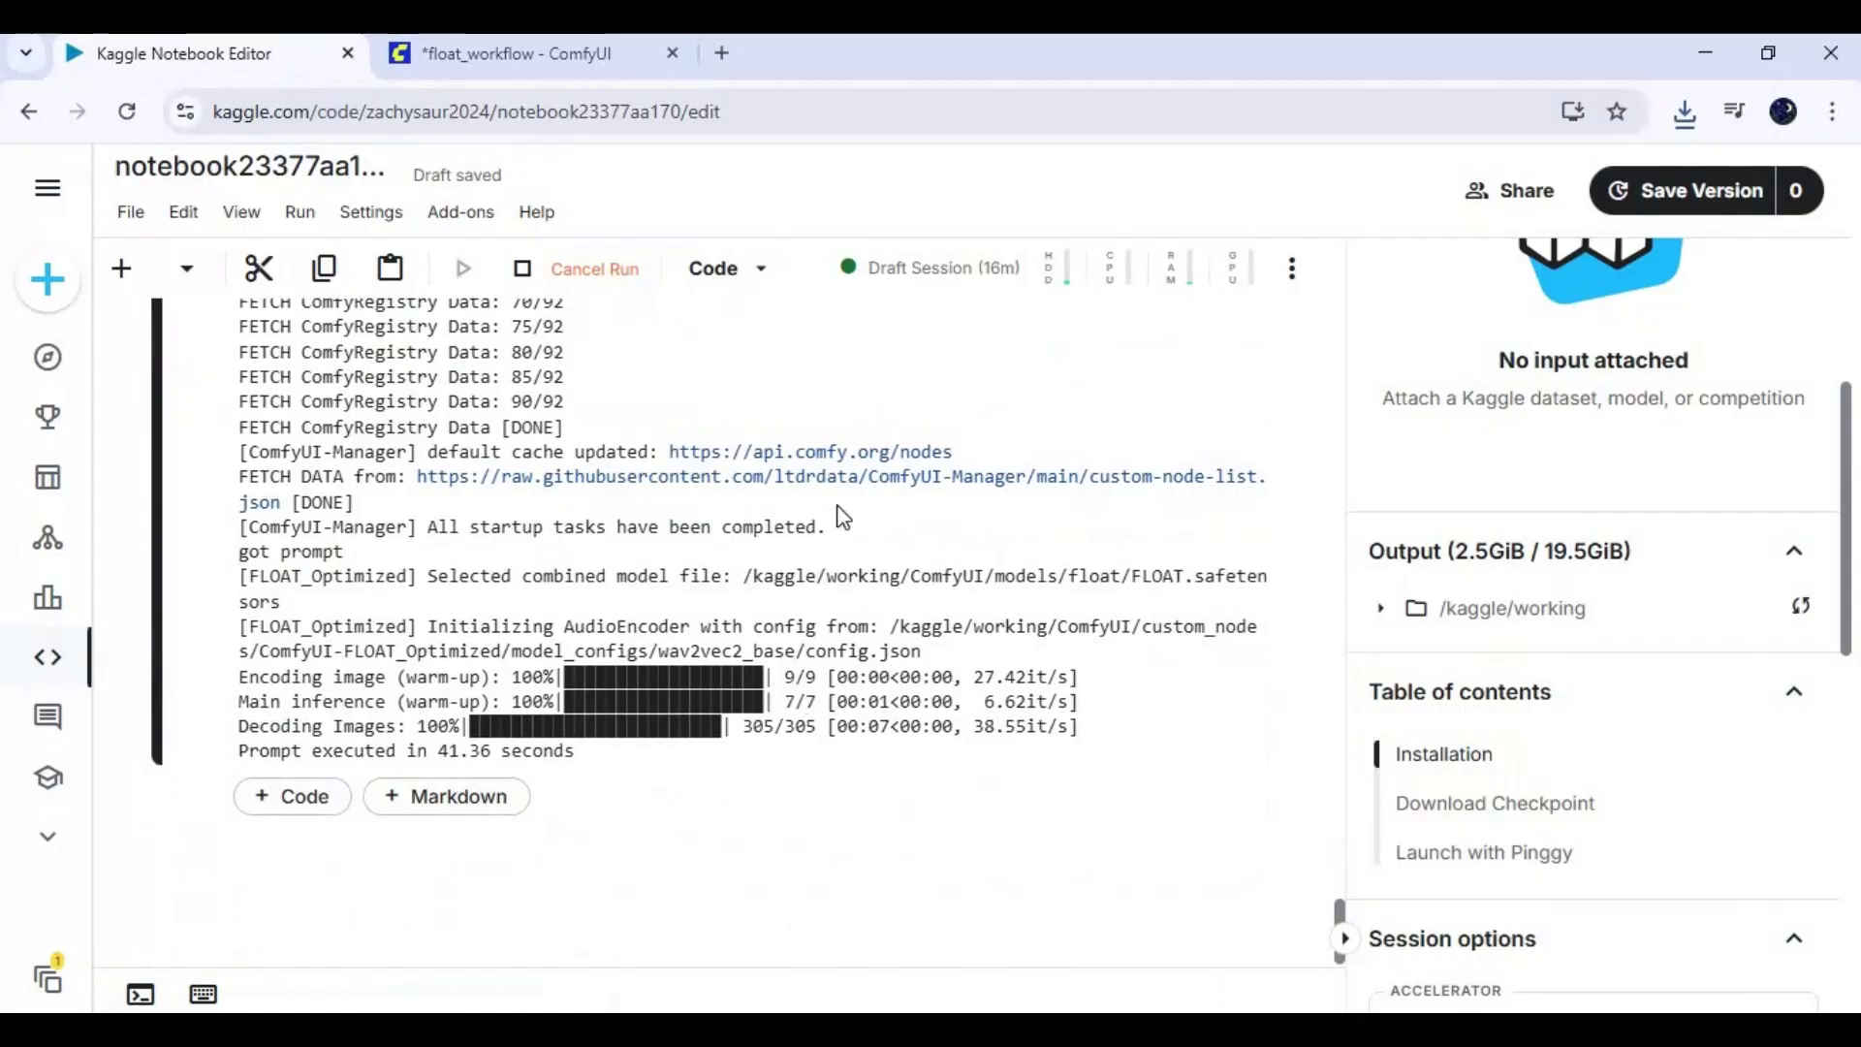
scroll(843, 511, "up", 2)
left_click(543, 52)
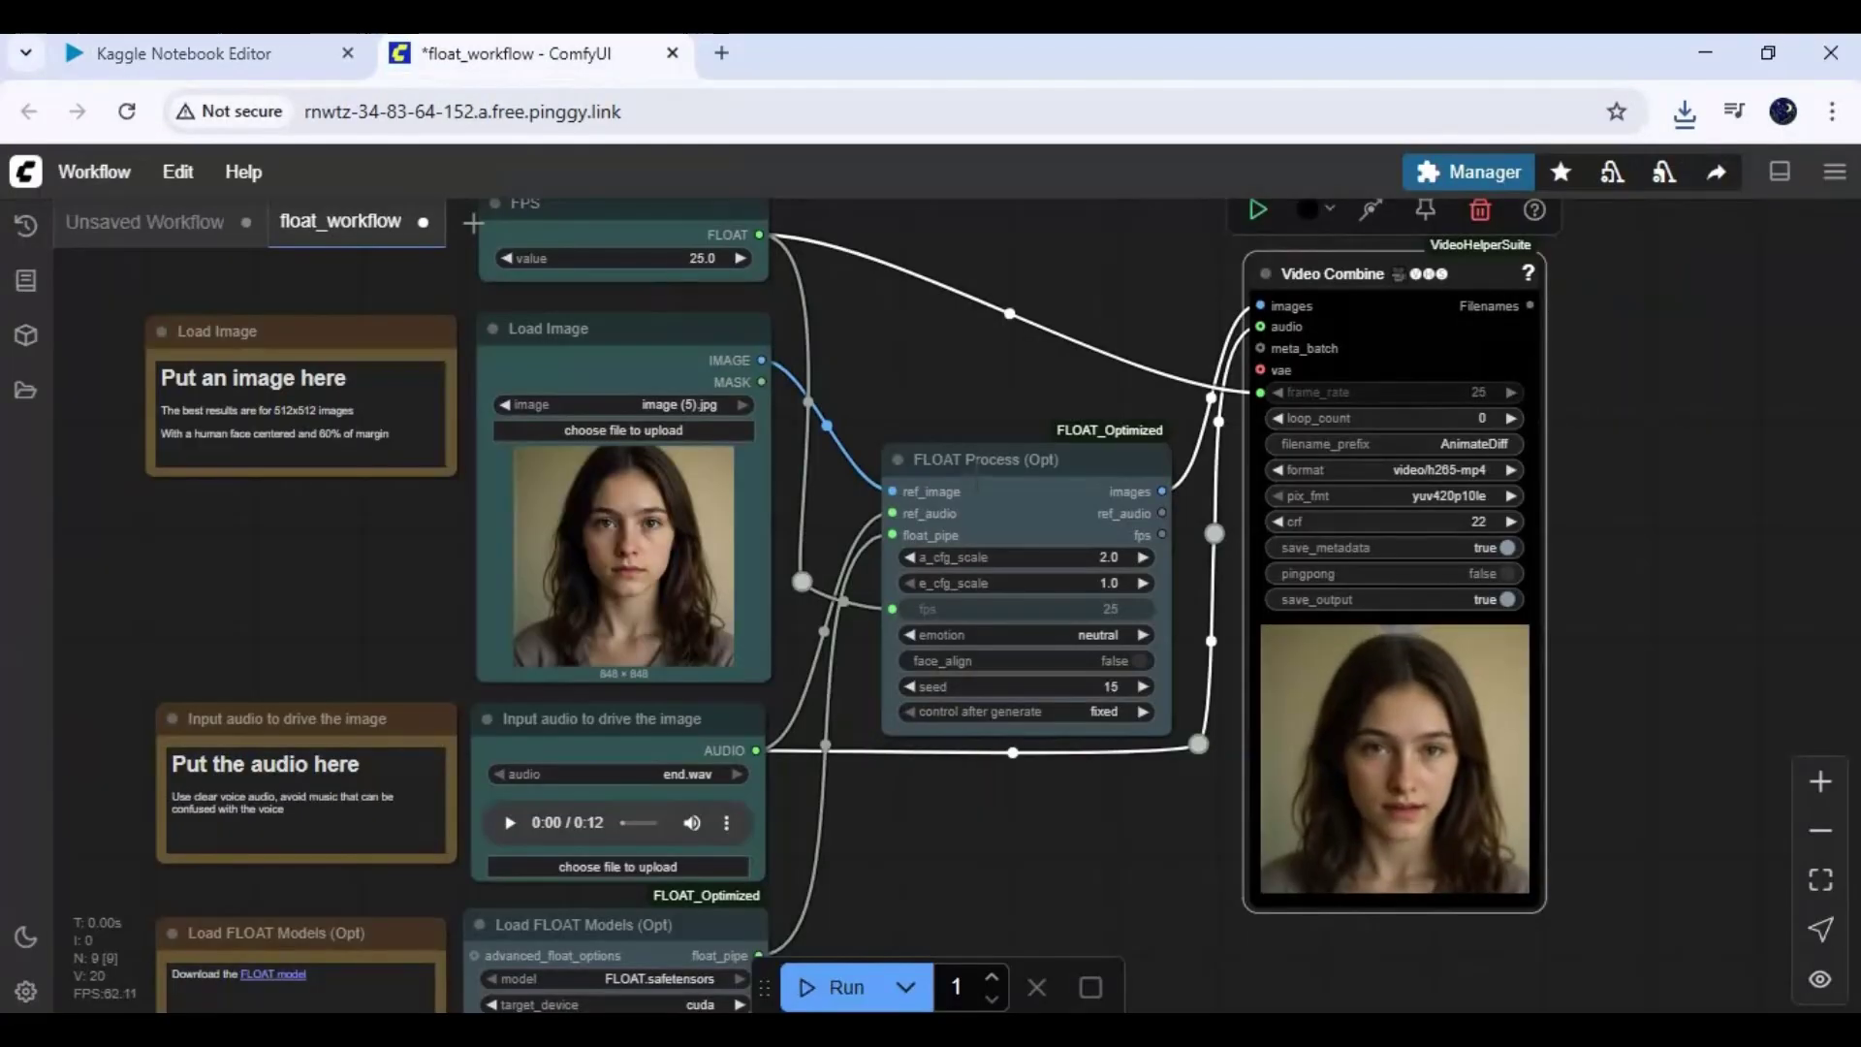